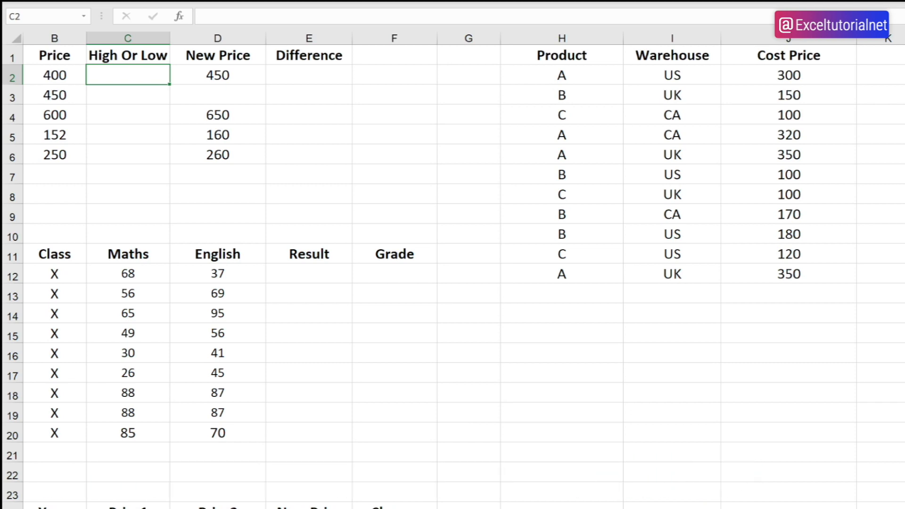
Step: Examine the prices in B2:B6 and the empty High Or Low cells C2:C6 next to them
left_click(149, 98)
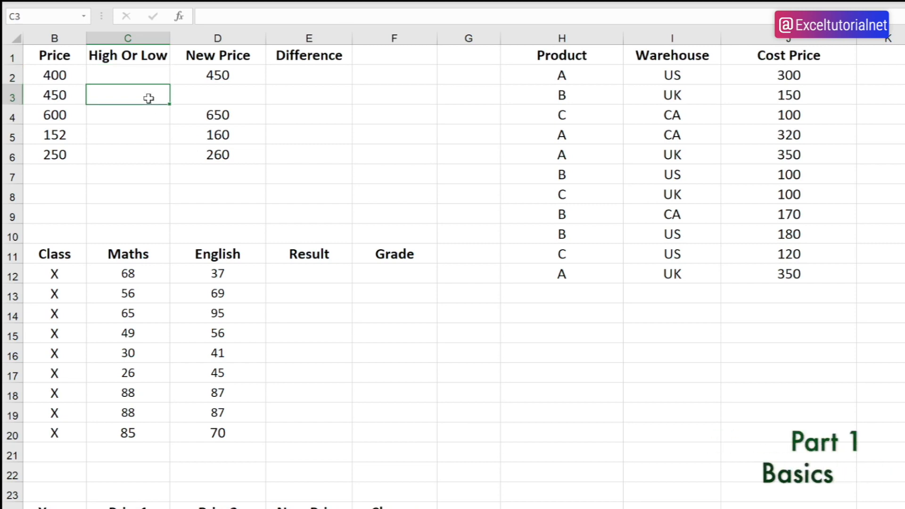
left_click_drag(148, 75, 149, 154)
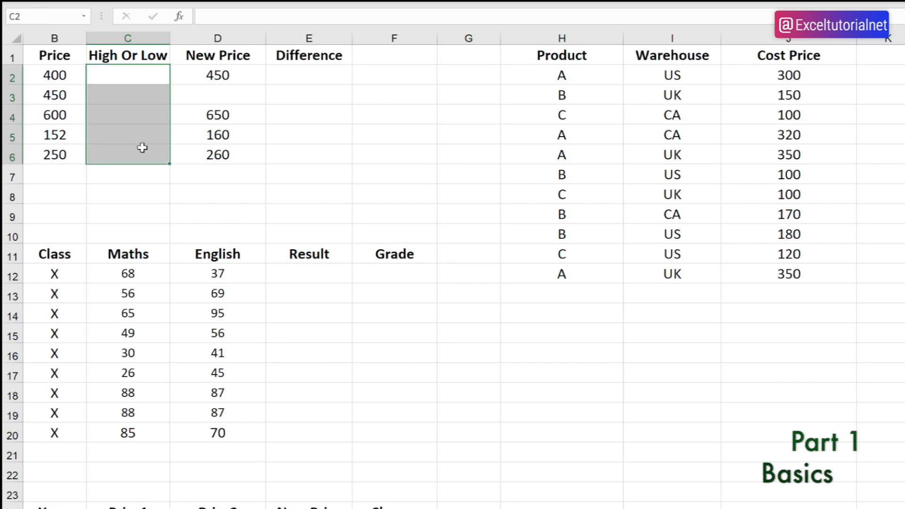
mouse_move(293, 75)
left_mouse_down()
mouse_move(303, 140)
mouse_move(303, 63)
left_mouse_up()
left_click(131, 66)
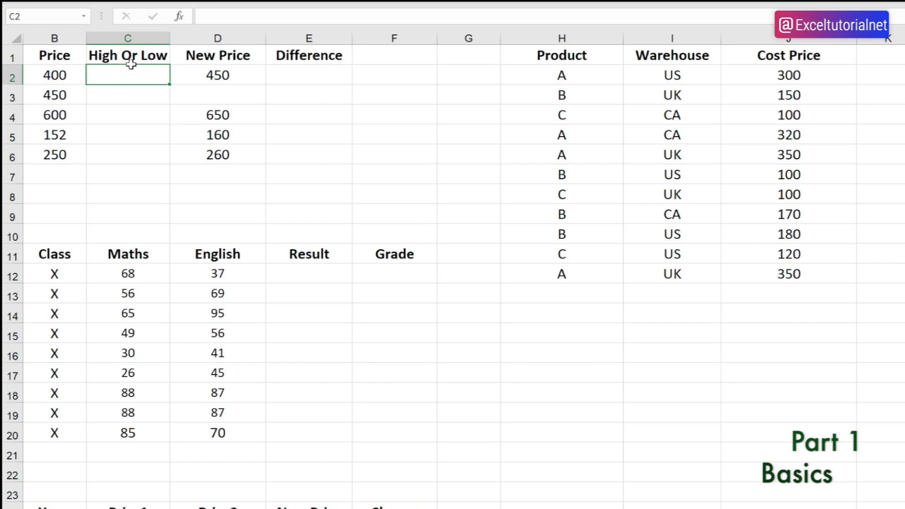
double_click(137, 75)
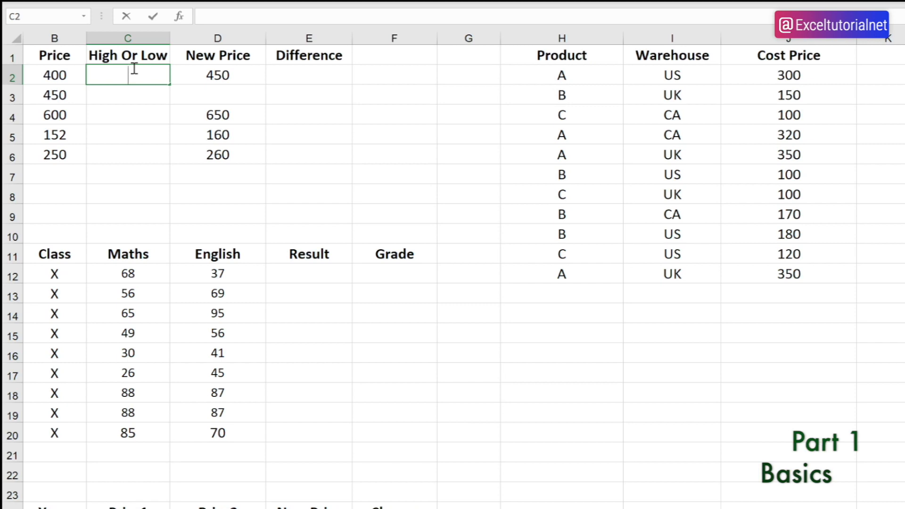
key("Return")
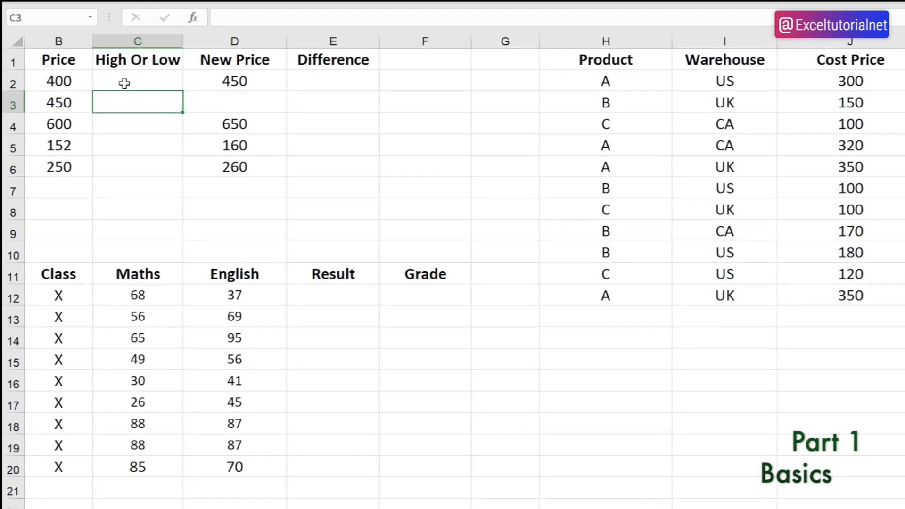
left_click(124, 83)
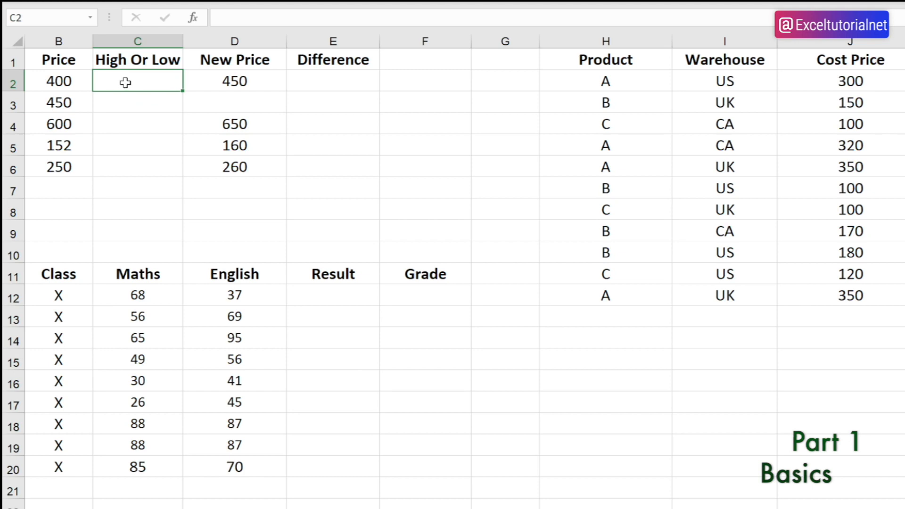
left_click(60, 65)
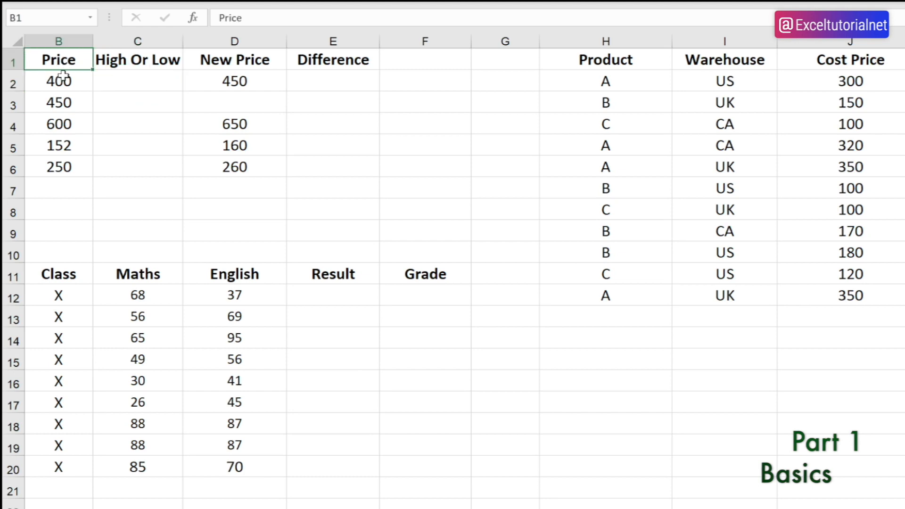
left_click_drag(61, 78, 66, 168)
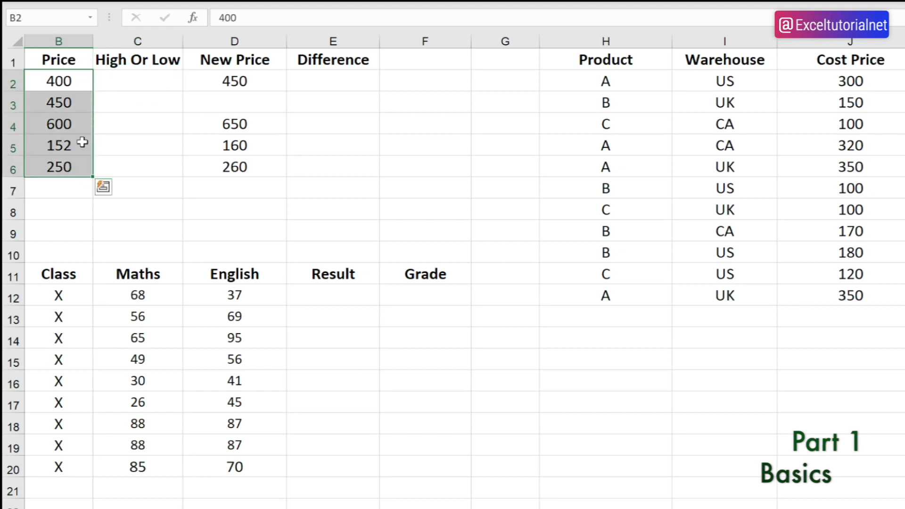
left_click(103, 117)
Step: Enter =IF(B2>=300, "High","Low") in C2 and fill the formula down to C6
left_click(119, 80)
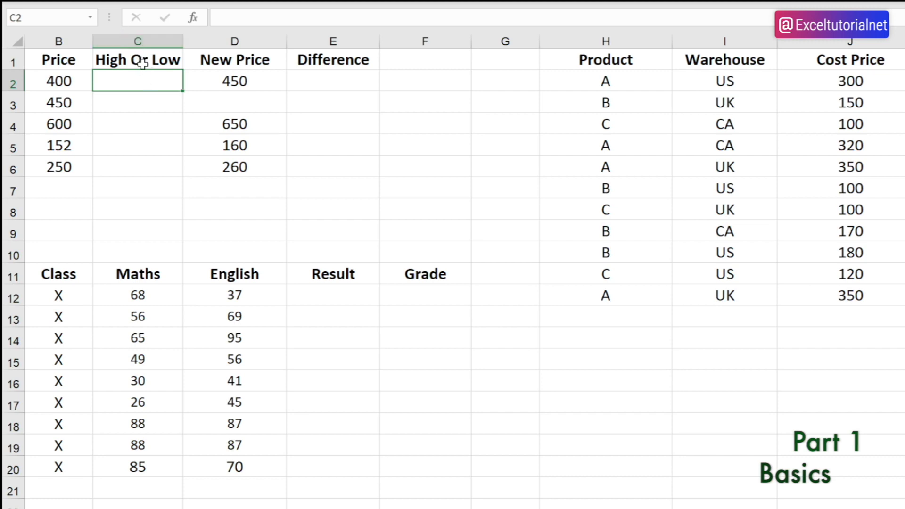
type("=IF(")
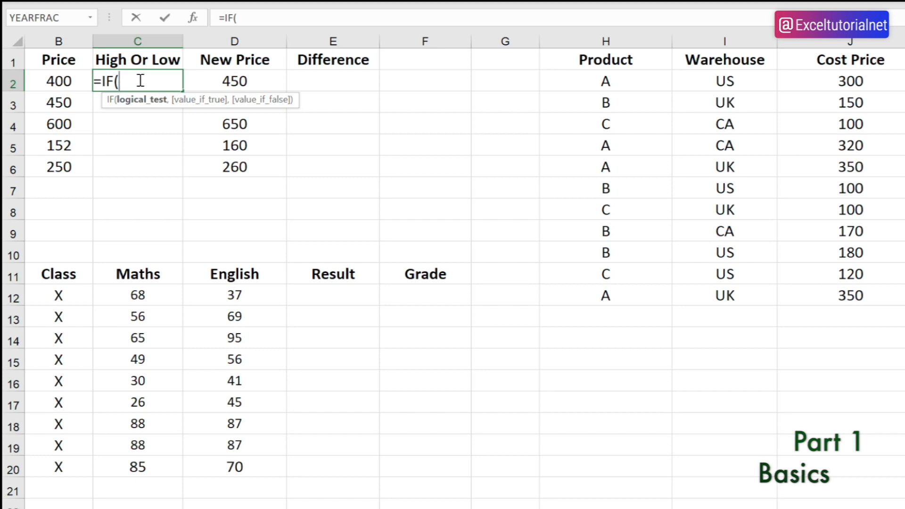
left_click(49, 81)
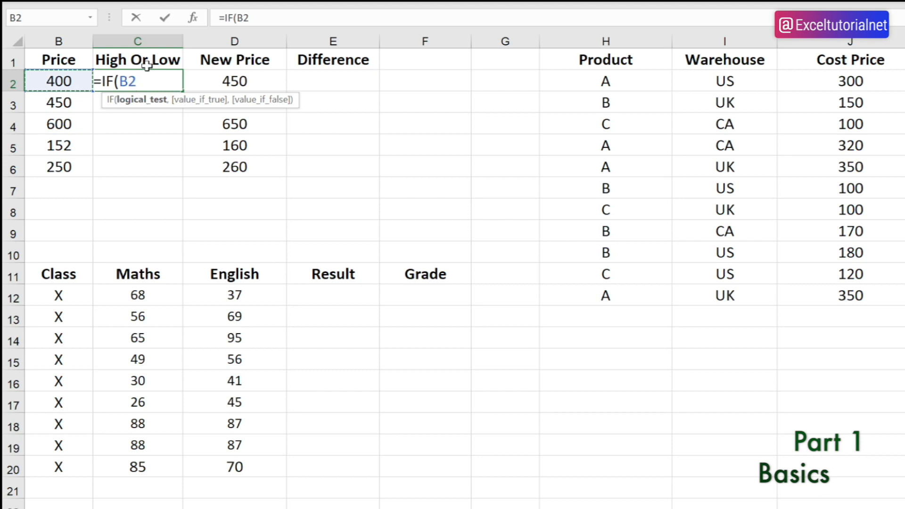
type(">=3")
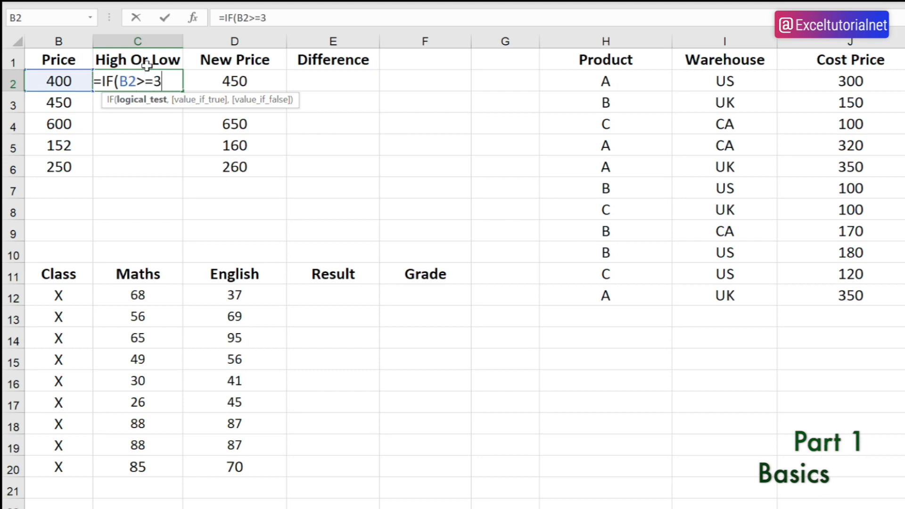
type("00,")
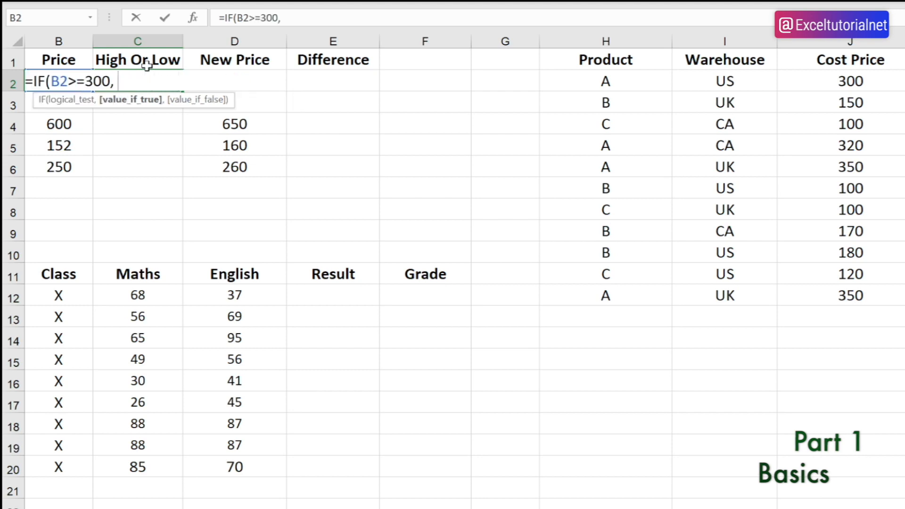
type(" \"High")
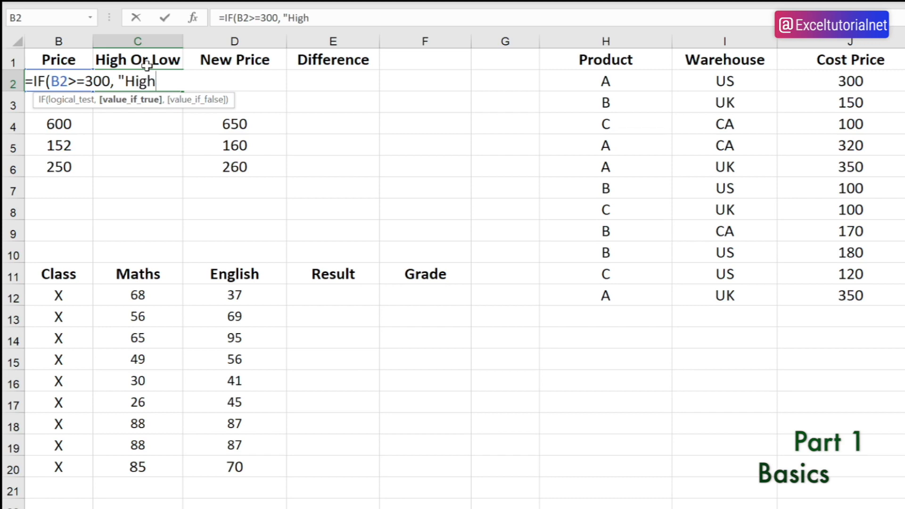
type("\",")
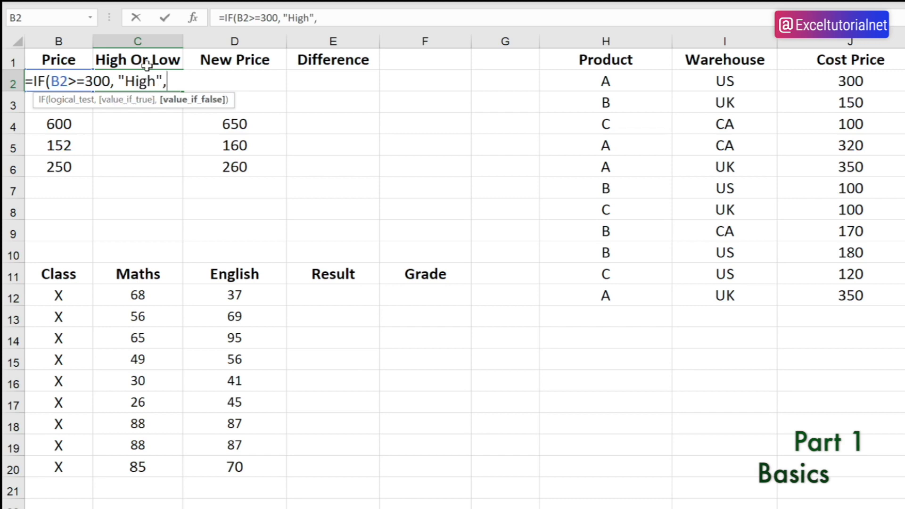
type("\"Low\"")
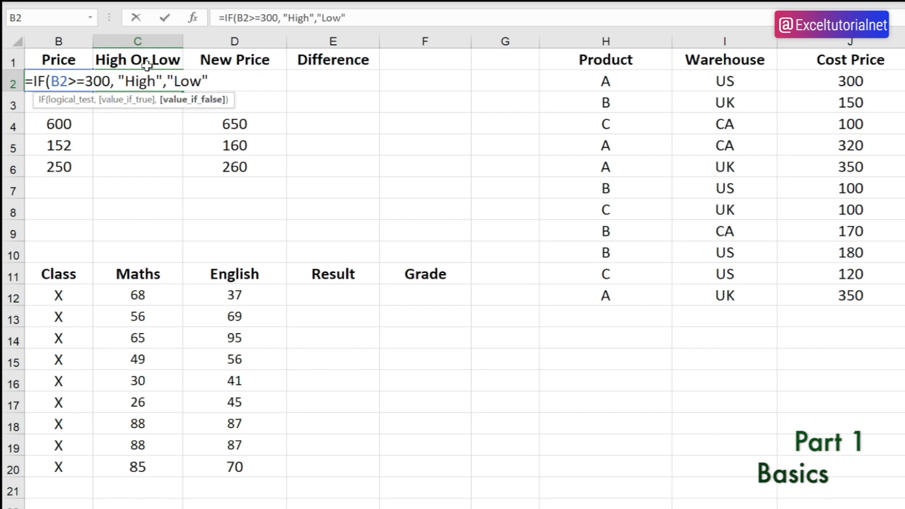
type(")")
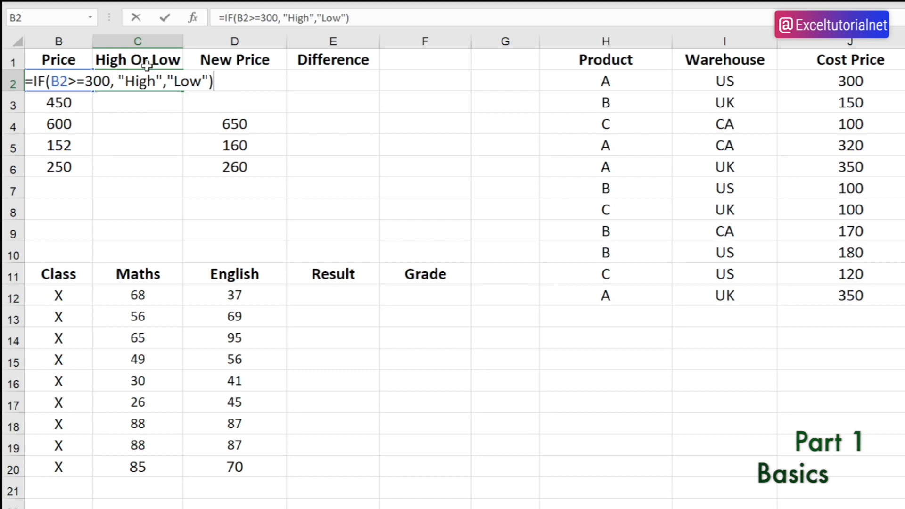
key("Return")
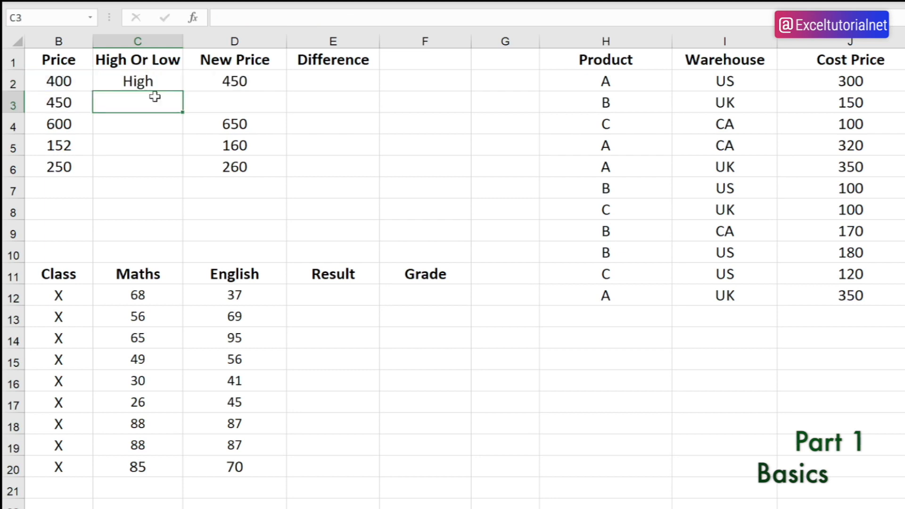
left_click(158, 79)
left_click_drag(182, 92, 181, 174)
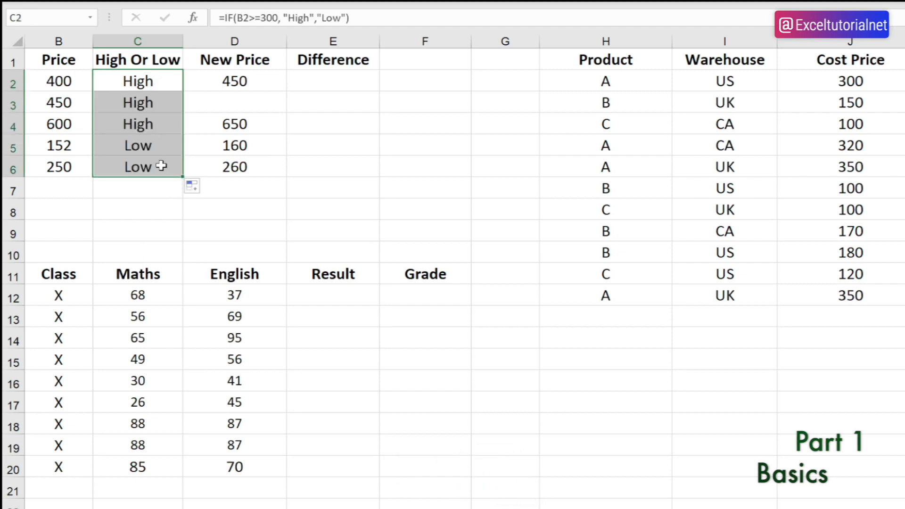
Step: Change the C2 formula to =IF(B2<=300, "Low","High") and fill it down to C6
left_click(152, 86)
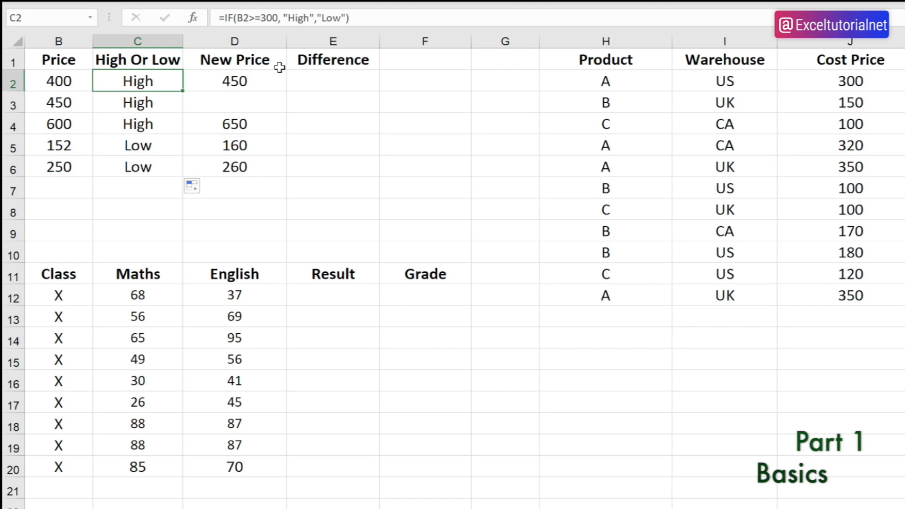
left_click(250, 17)
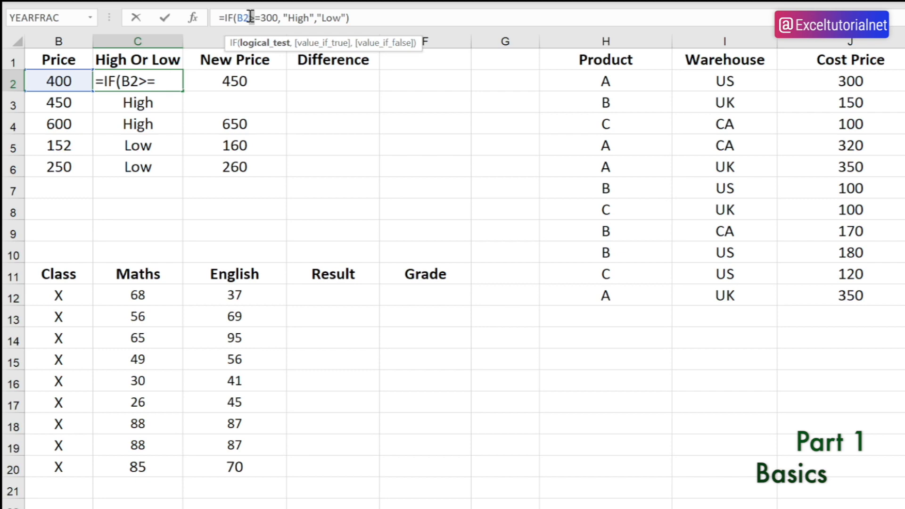
type("<")
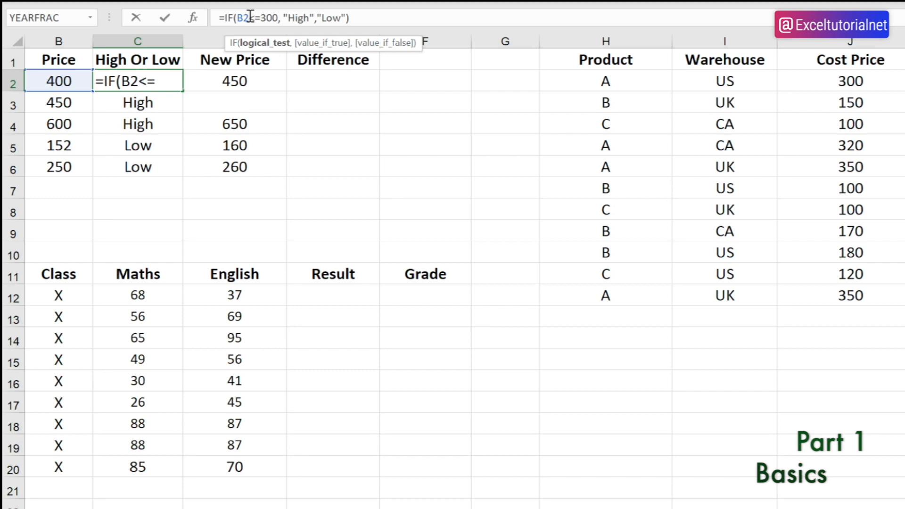
left_click_drag(310, 18, 286, 16)
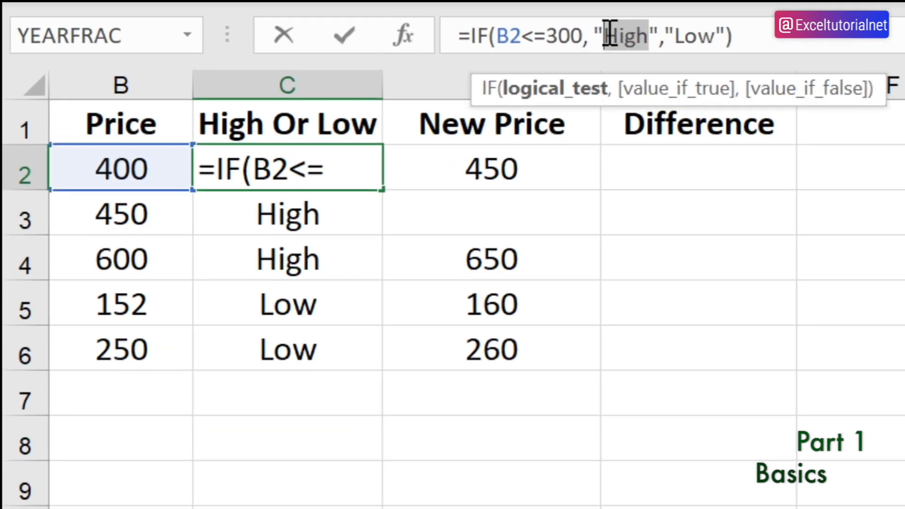
type("L")
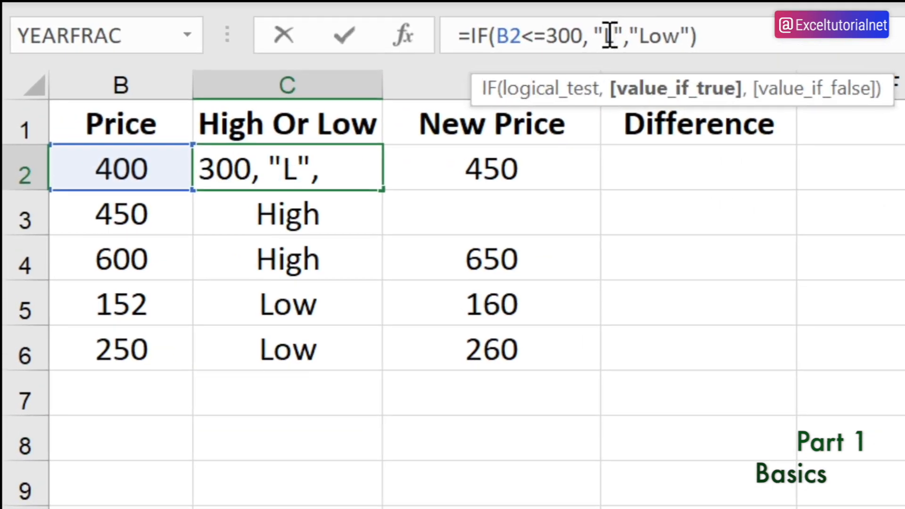
type("ow")
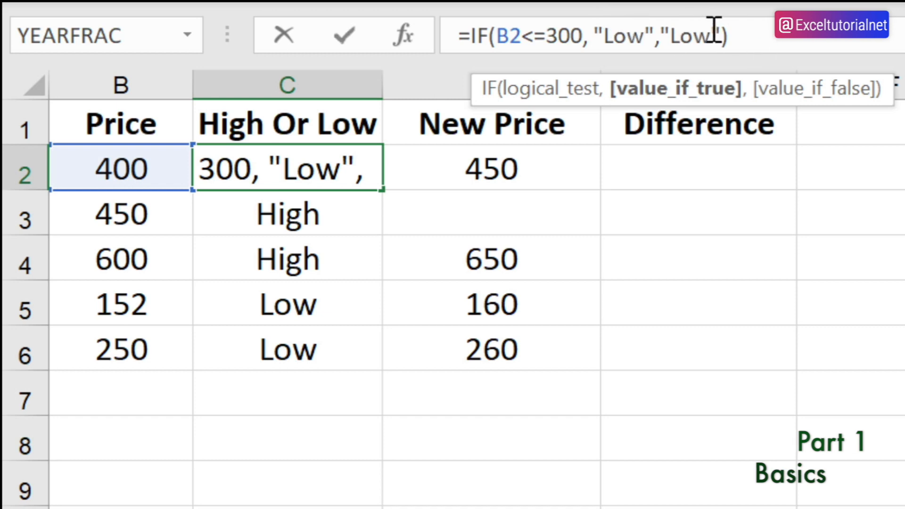
left_click_drag(712, 37, 667, 38)
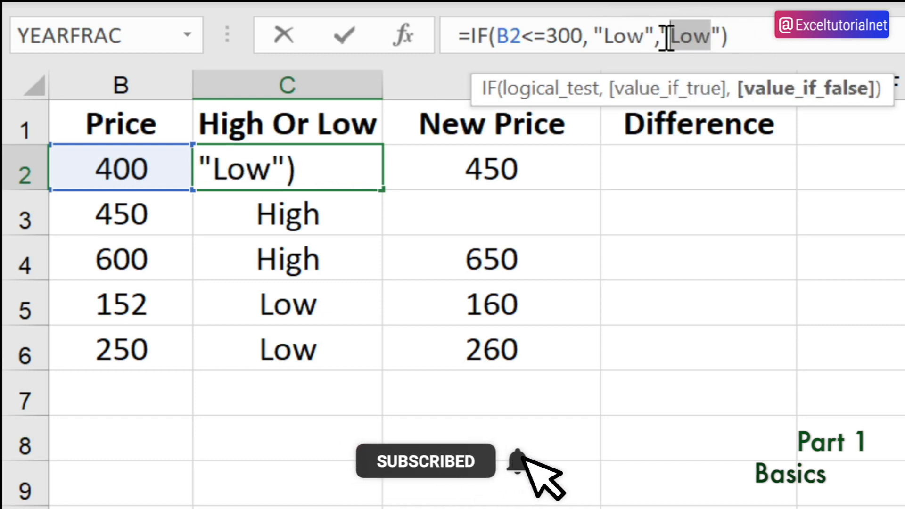
type("High")
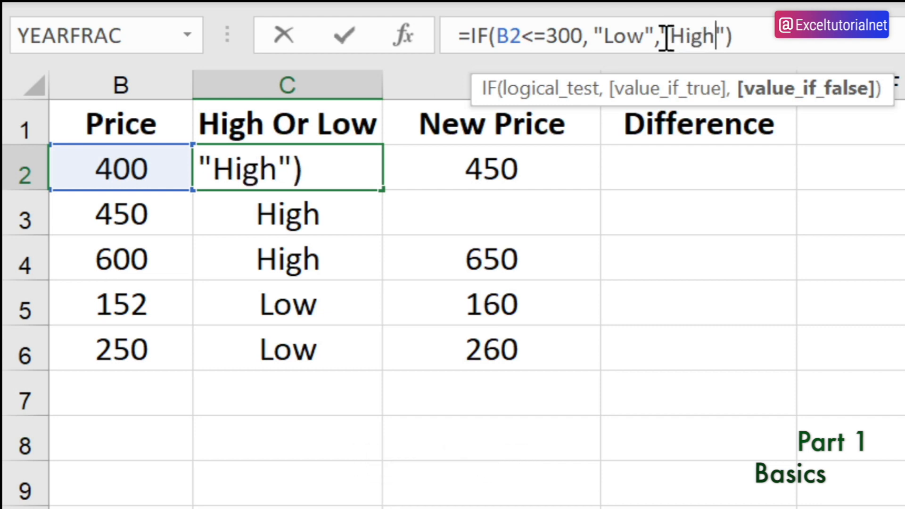
key("Return")
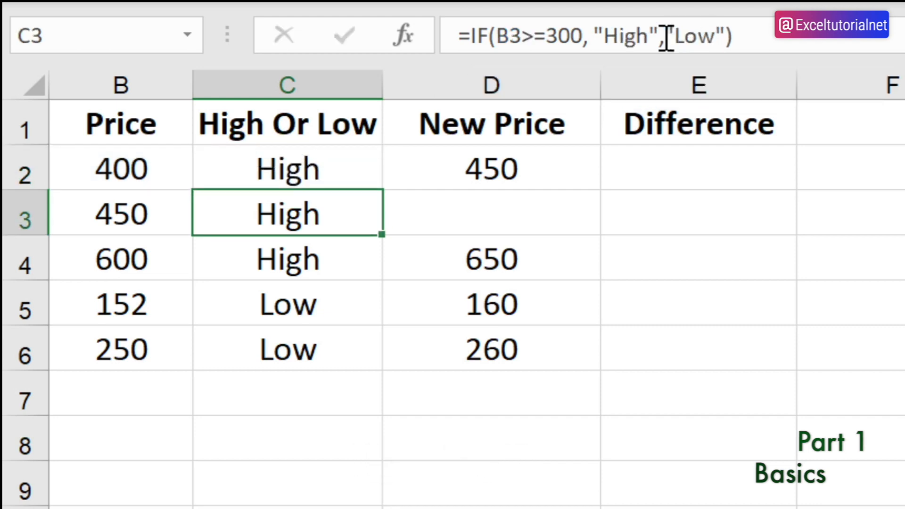
left_click(304, 171)
double_click(386, 191)
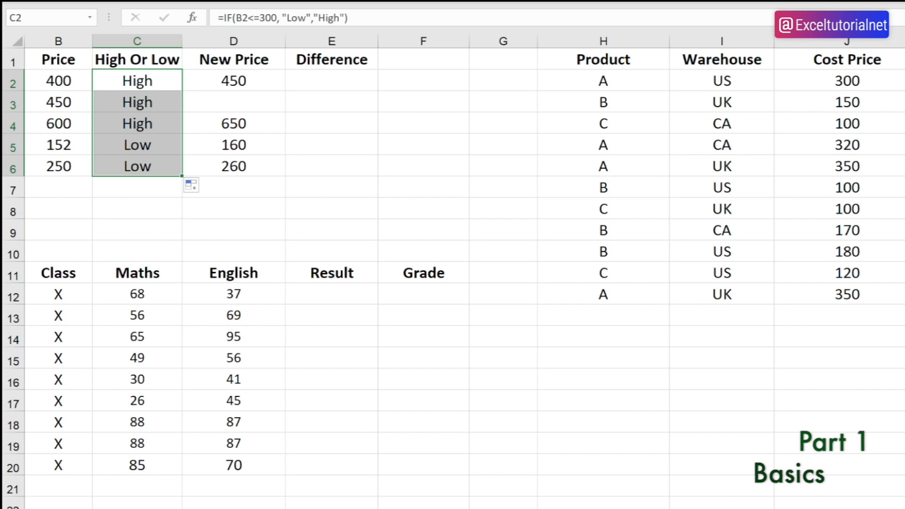
Step: Examine the Product, Warehouse and Cost Price table and the empty column K beside it
left_click(904, 80)
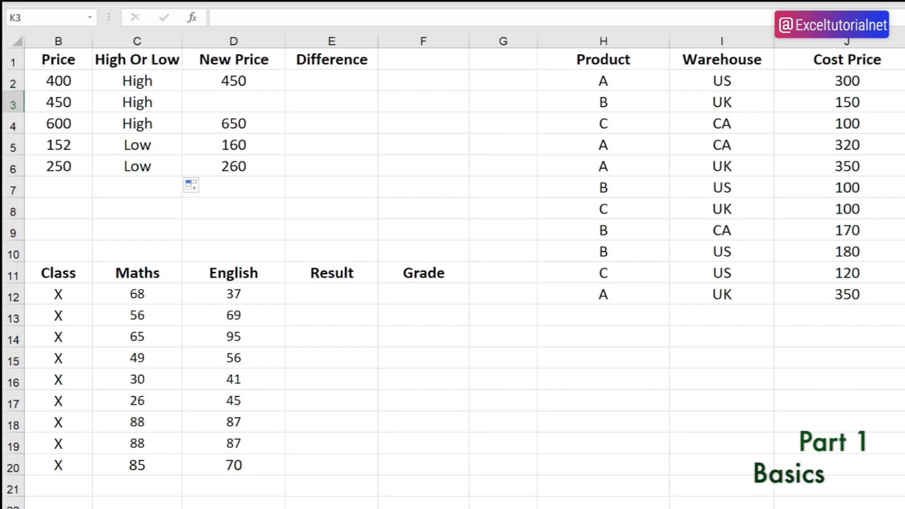
left_click(437, 82)
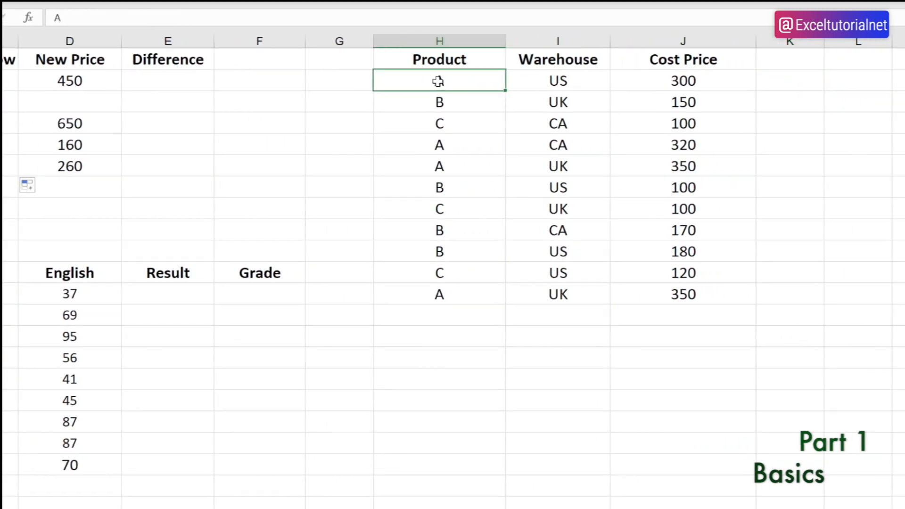
left_click(575, 75)
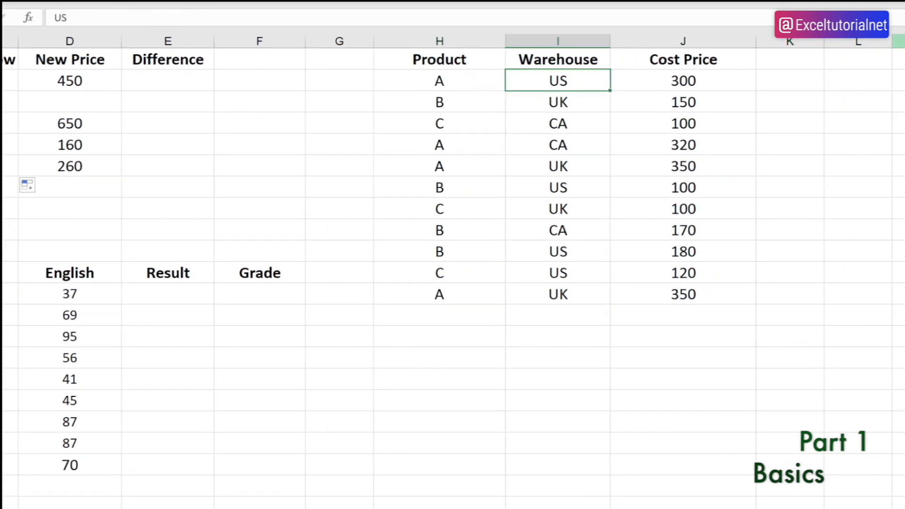
left_click(791, 76)
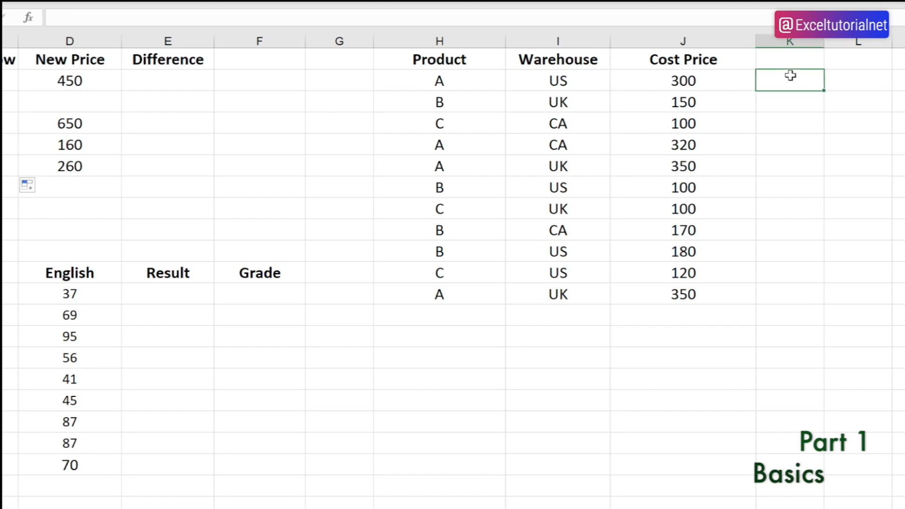
left_click(461, 83)
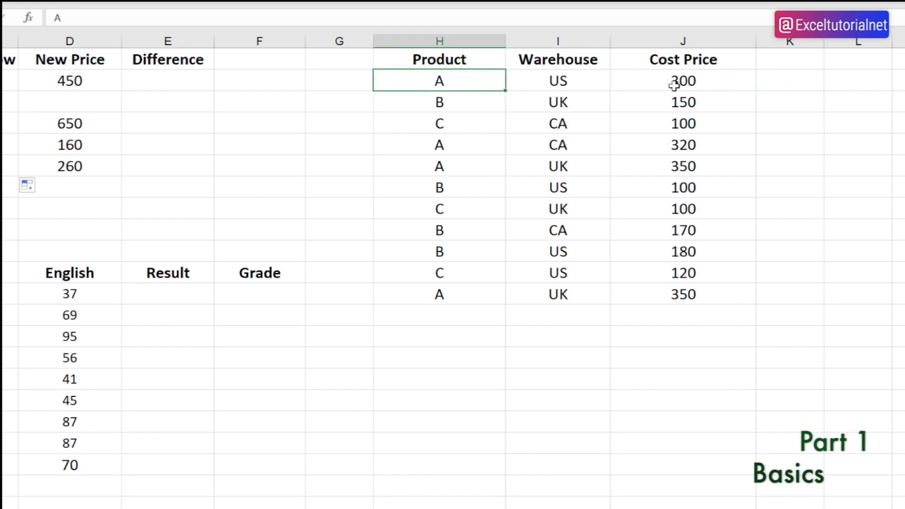
left_click(793, 61)
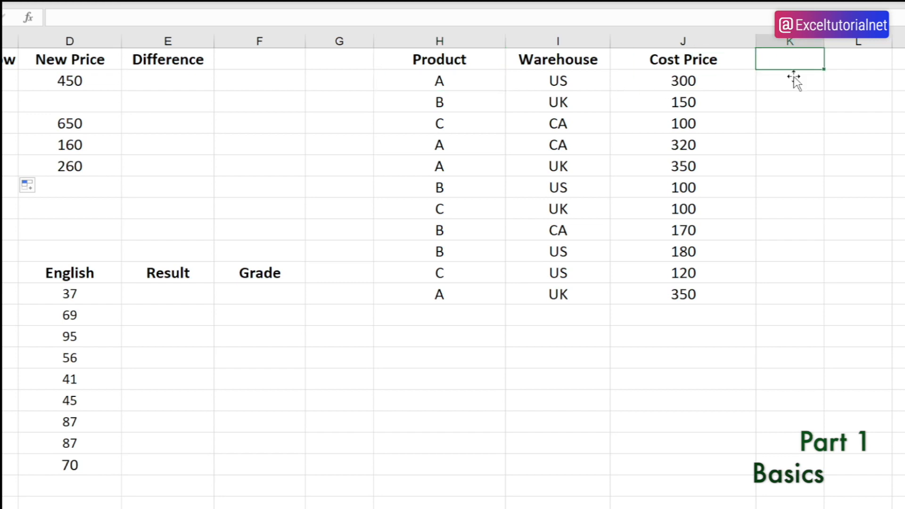
Step: Add the header "Us Or Not" in K1 beside Cost Price and widen column K to fit it
type("Us Or Not")
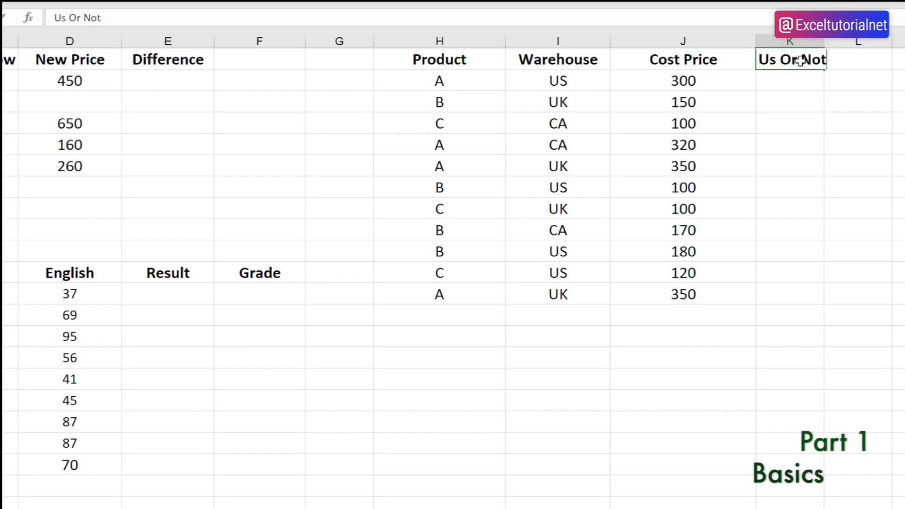
key("Return")
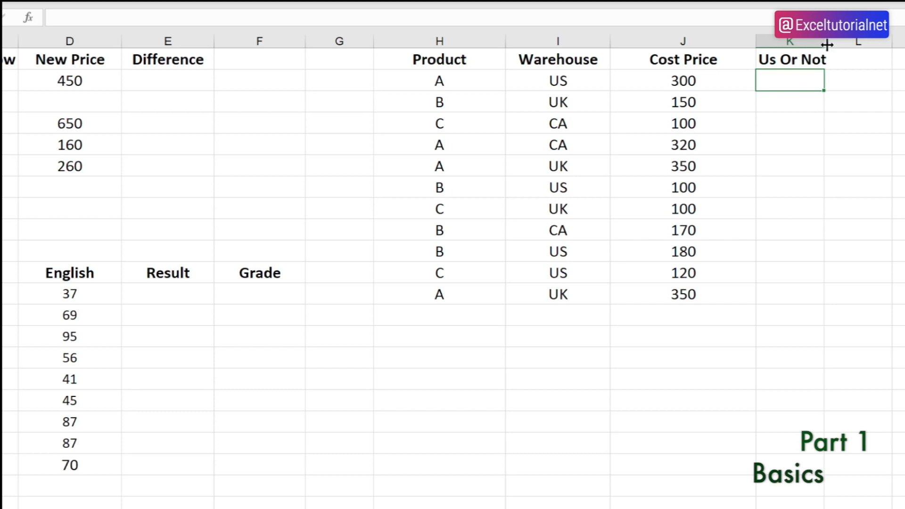
left_click_drag(824, 42, 836, 44)
key("Return")
Step: Enter =IF(I2="US","Yes","No") in K2 to flag whether the product's warehouse is US
left_click(10, 80)
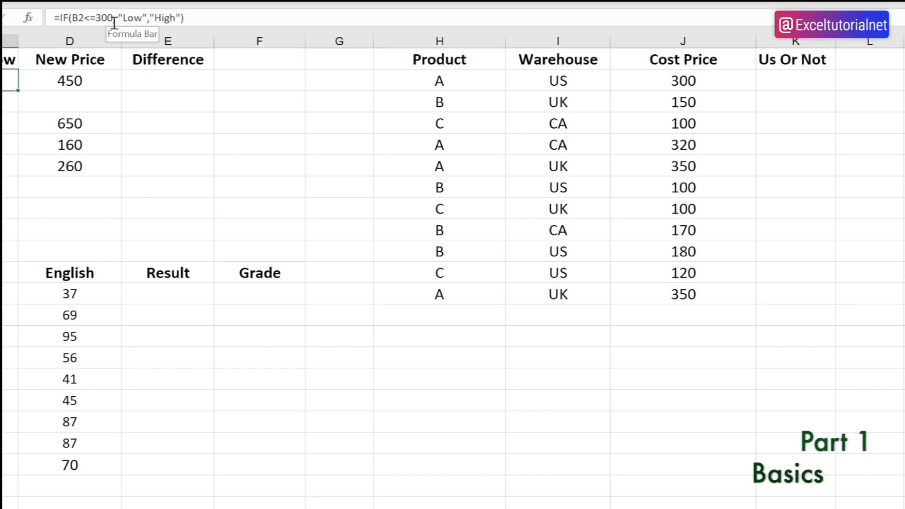
left_click(819, 75)
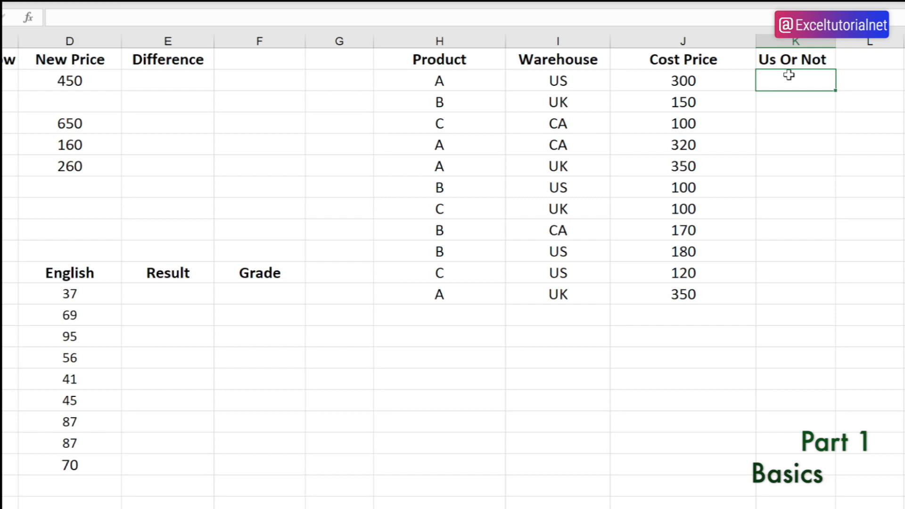
type("=IF(")
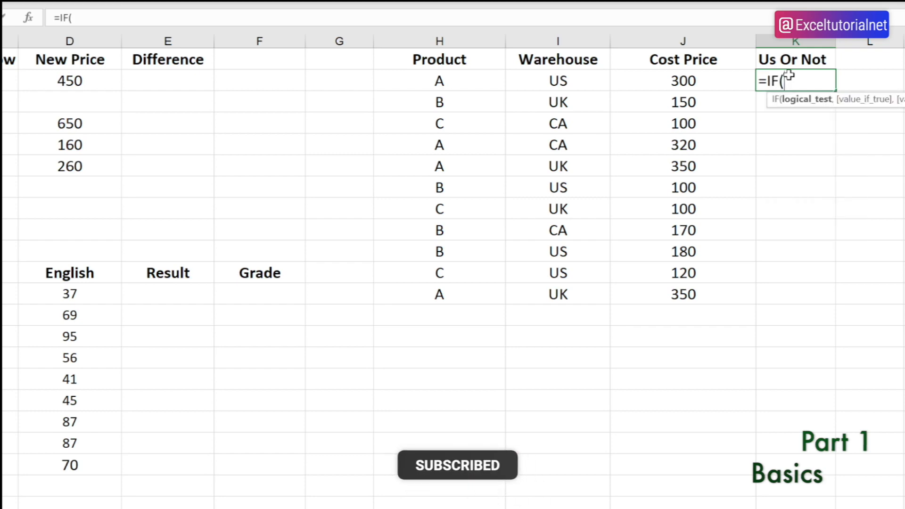
left_click(557, 86)
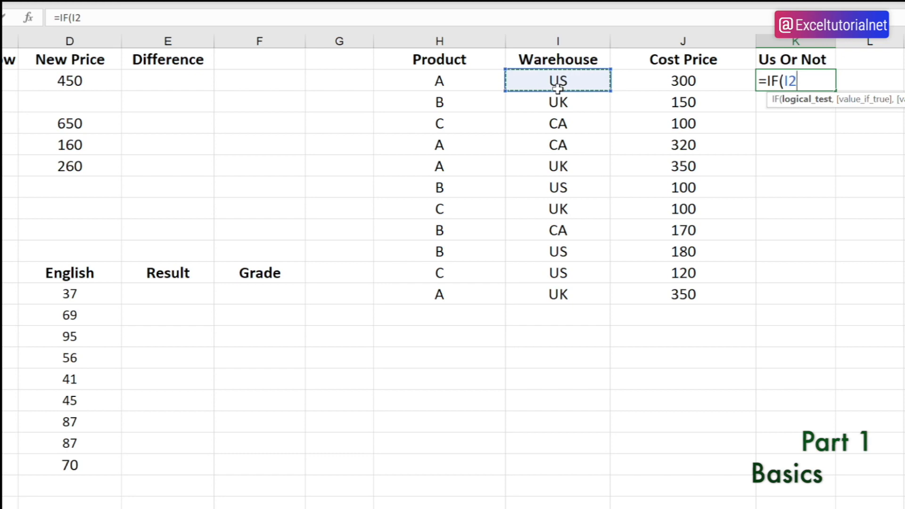
type("=\"us")
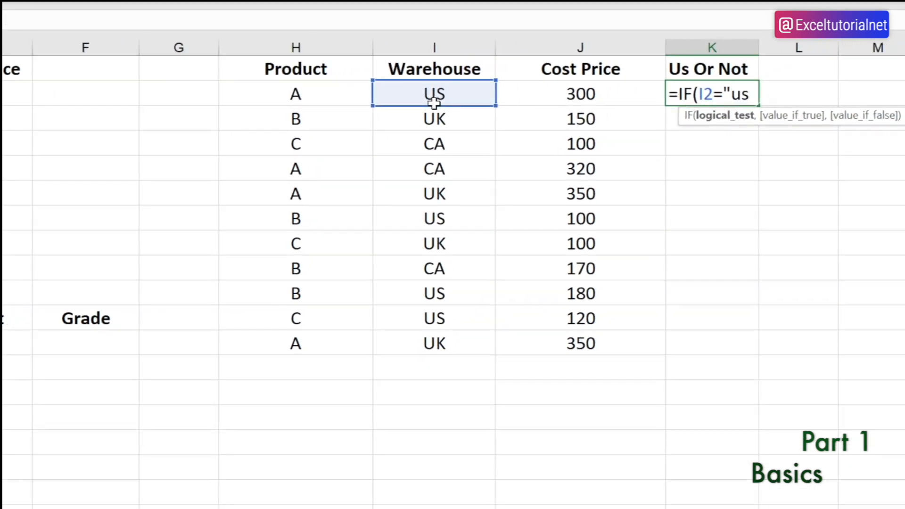
key("BackSpace")
key("BackSpace")
type("US\",\"")
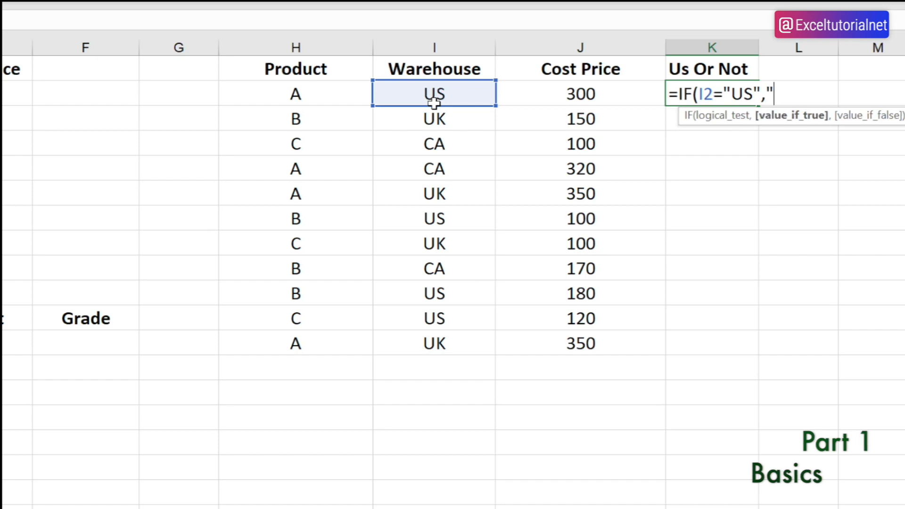
type("Yes\",\"")
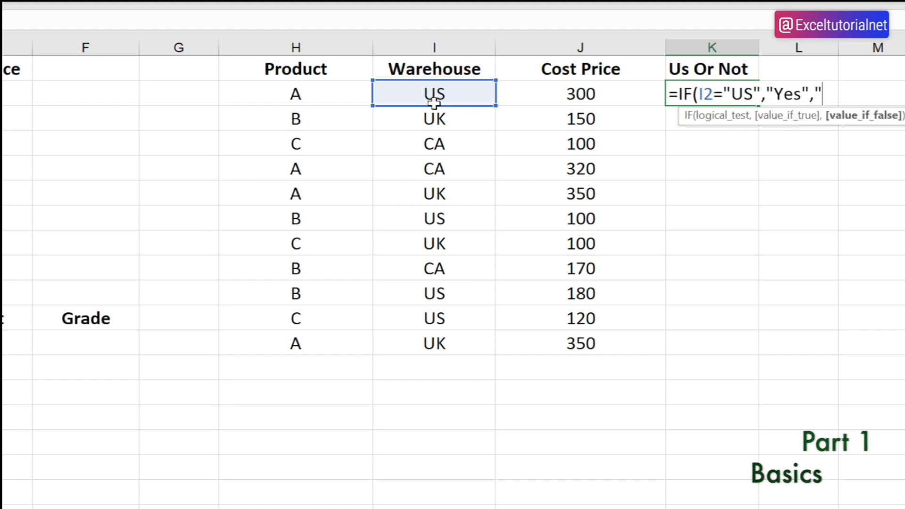
type("No\")")
key("Return")
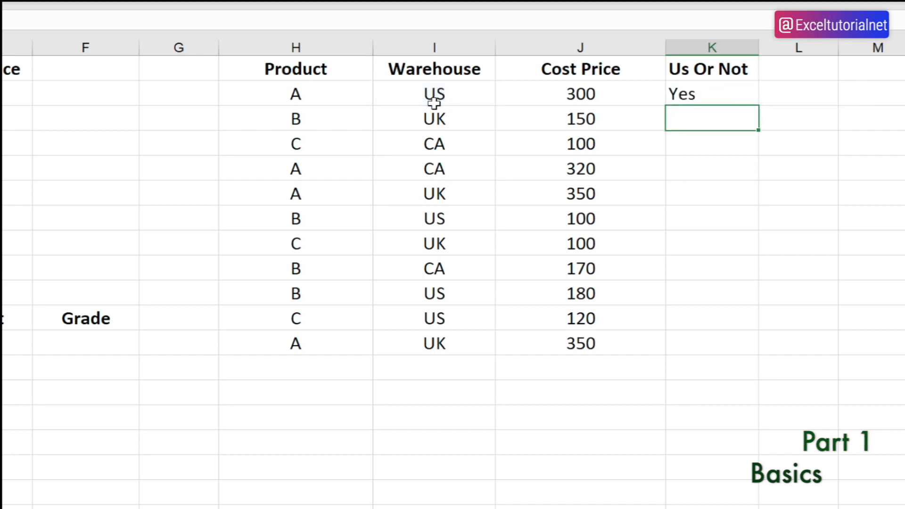
Step: Fill the Us Or Not formula from K2 down to K12
left_click(747, 87)
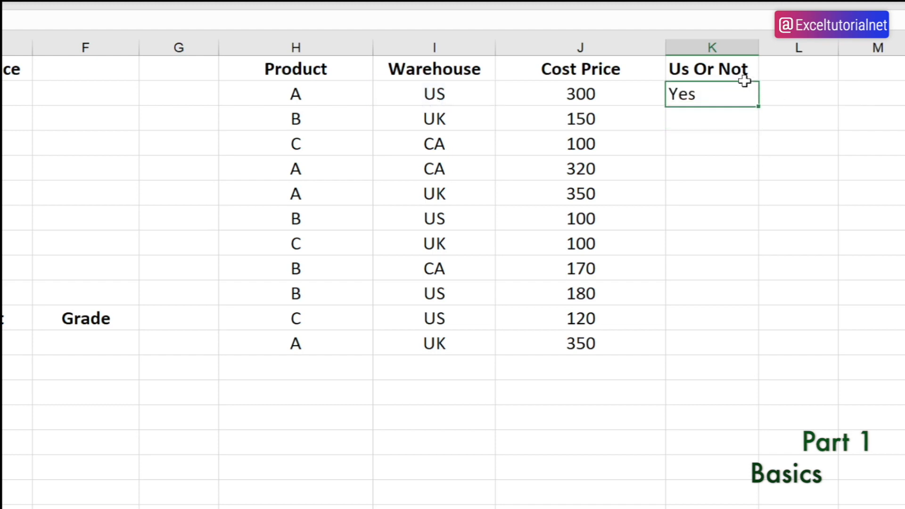
double_click(761, 109)
left_click(711, 273)
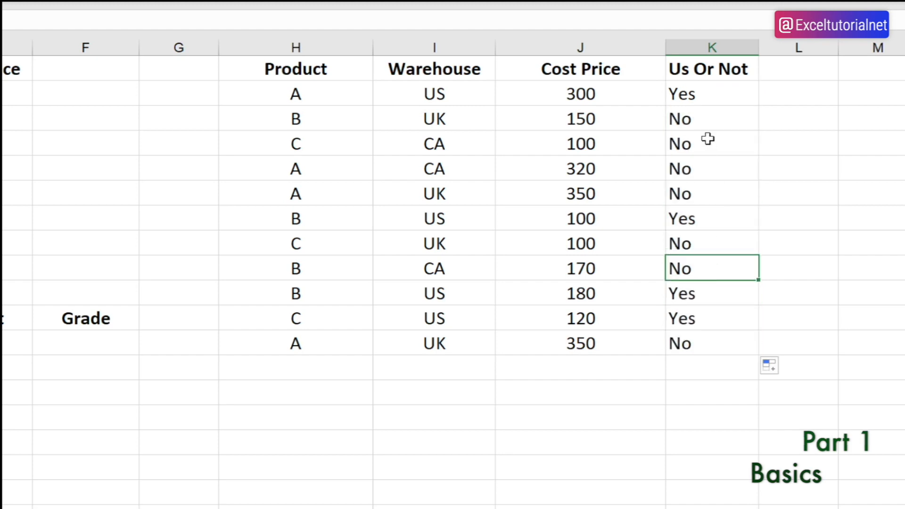
left_click_drag(709, 126, 708, 192)
Step: Change the K2 formula to =IF(I2="US","Yes","") so non-US rows stay blank, and fill it down to K12
left_click(719, 89)
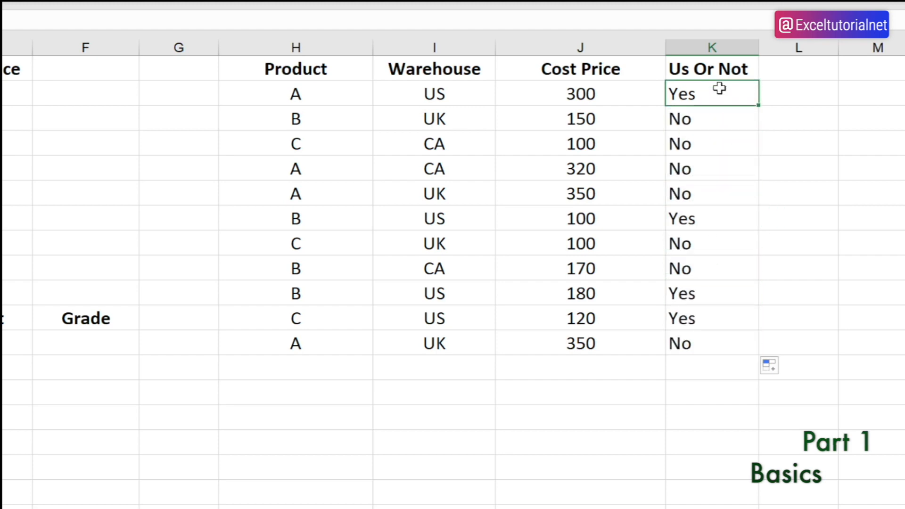
double_click(719, 88)
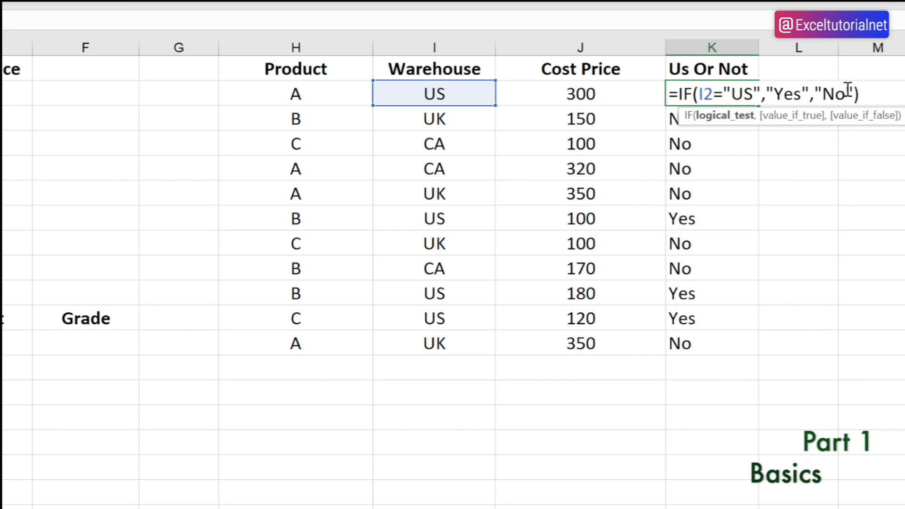
left_click_drag(847, 93, 825, 87)
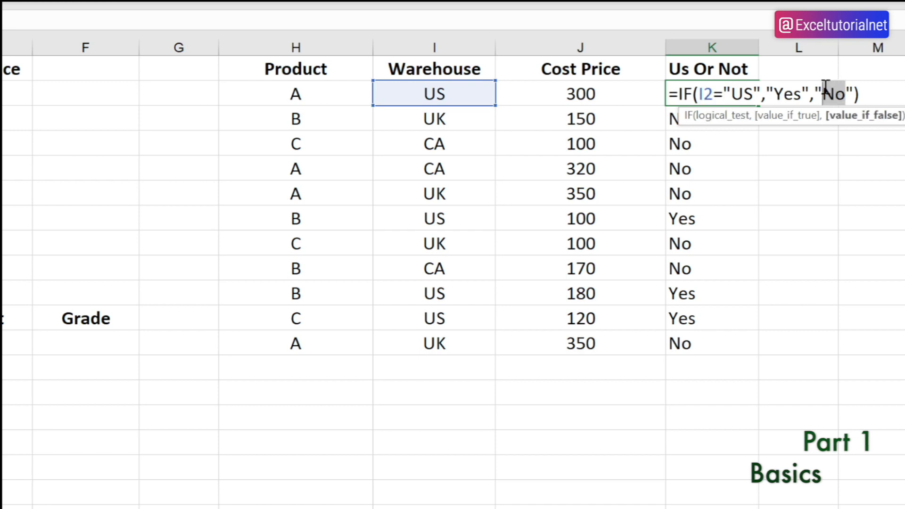
key("BackSpace")
left_click(845, 85)
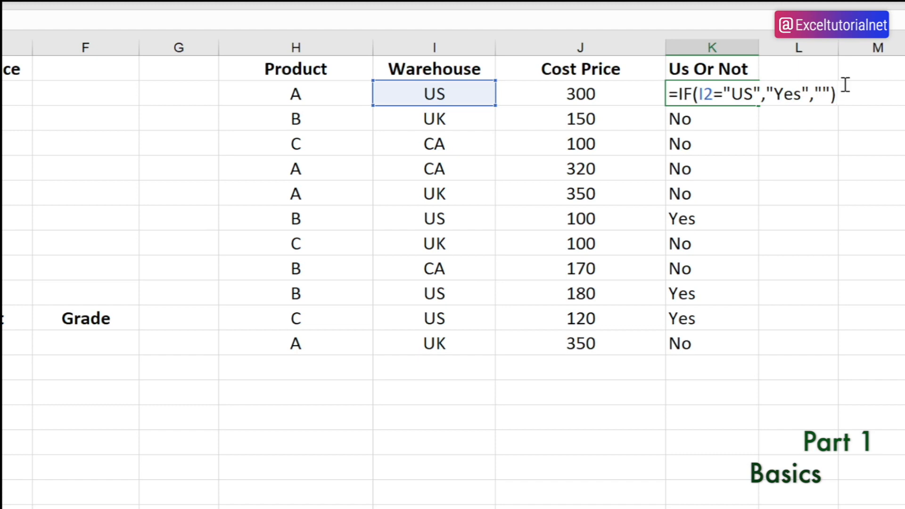
key("Return")
left_click(743, 93)
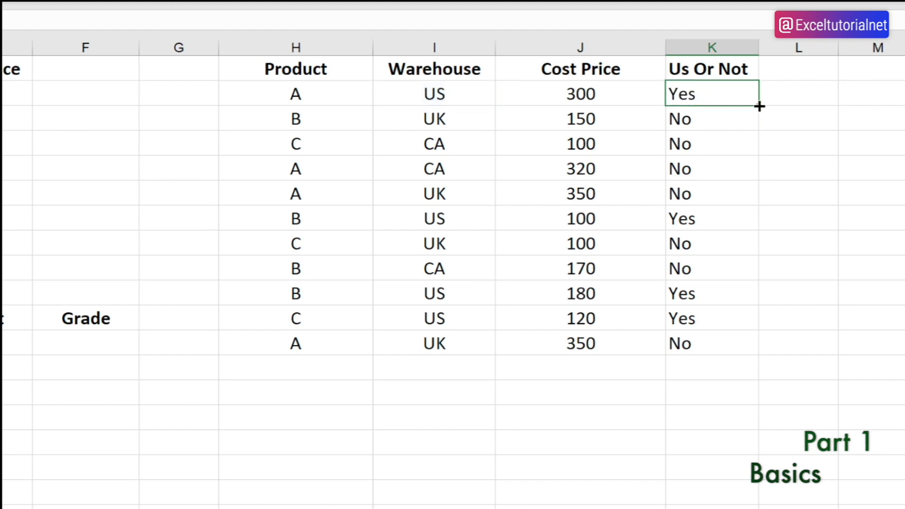
double_click(758, 106)
left_click(739, 267)
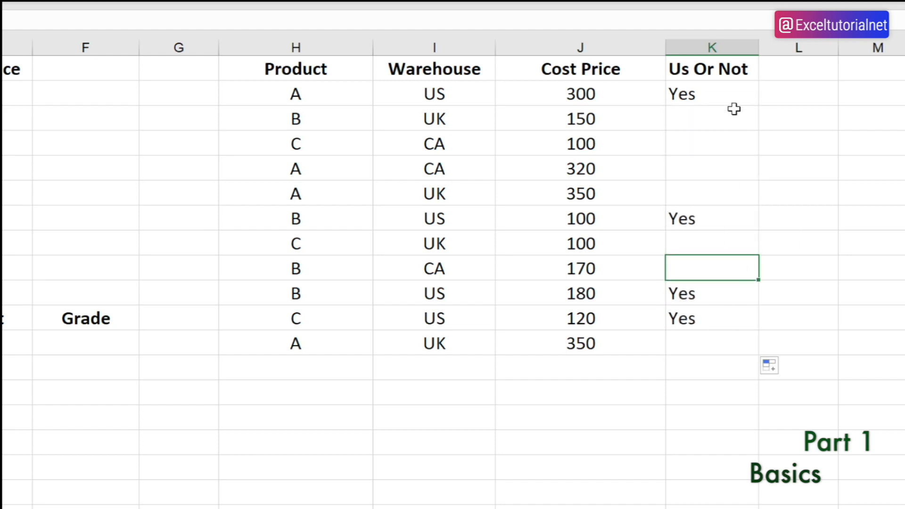
left_click_drag(734, 109, 737, 186)
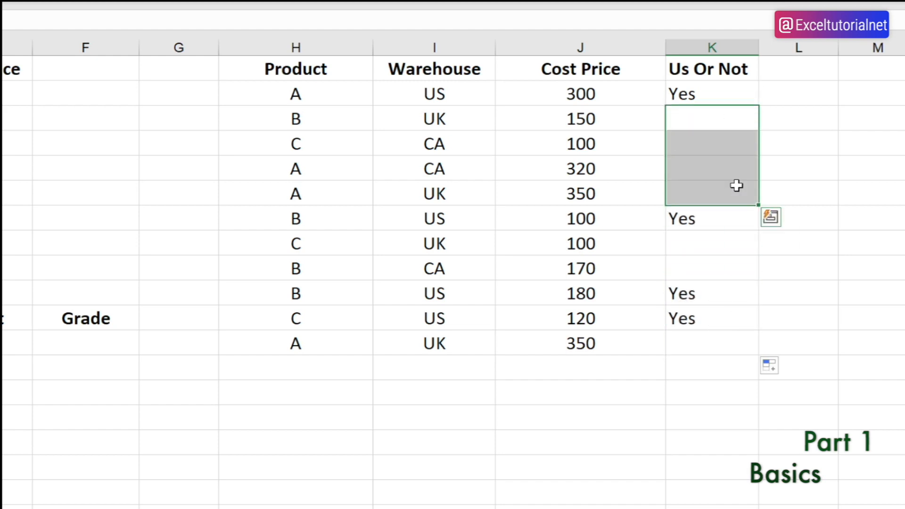
left_click(850, 161)
left_click(807, 67)
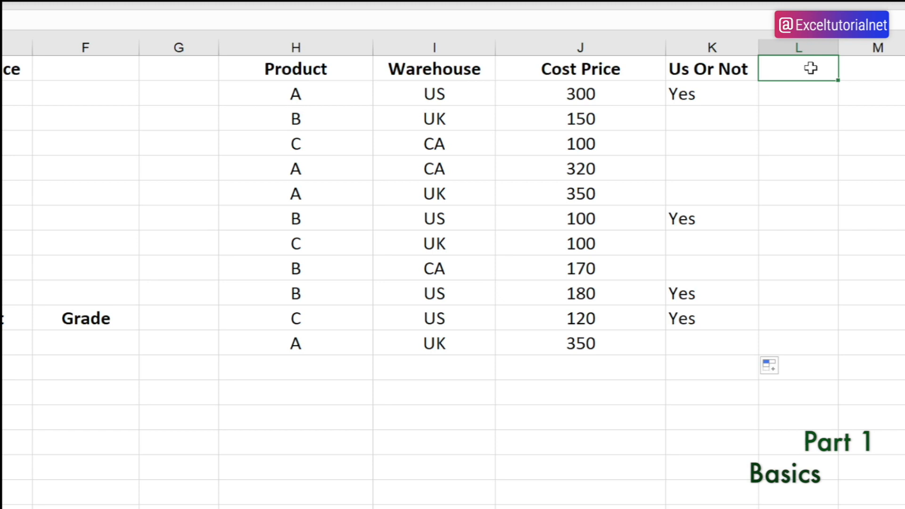
left_click_drag(813, 90, 840, 325)
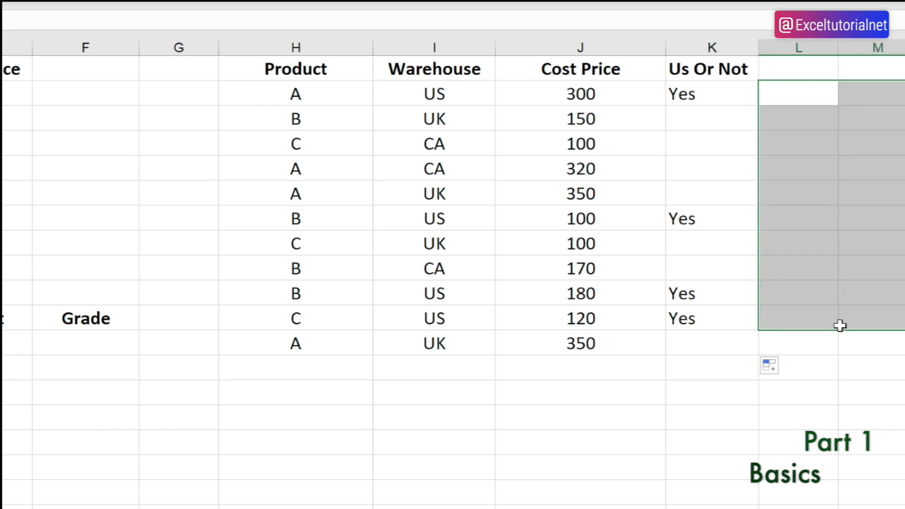
left_click(797, 198)
left_click(705, 78)
left_click(705, 89)
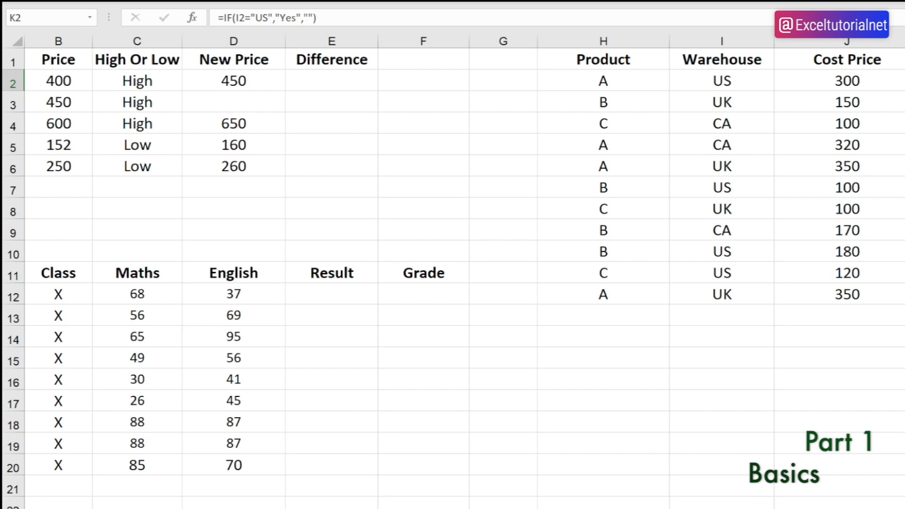
Step: Enter =D2-B2 in E2 to calculate the difference between New Price and Price
left_click(346, 80)
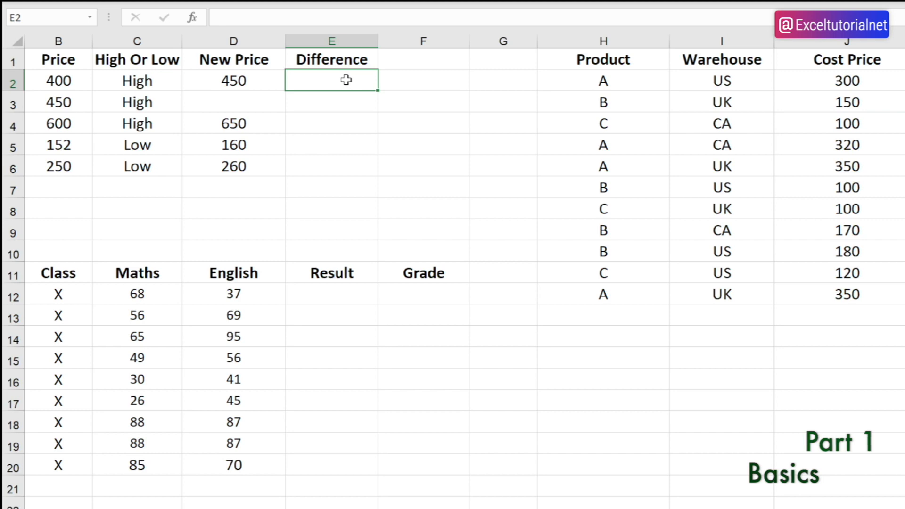
left_click(257, 81)
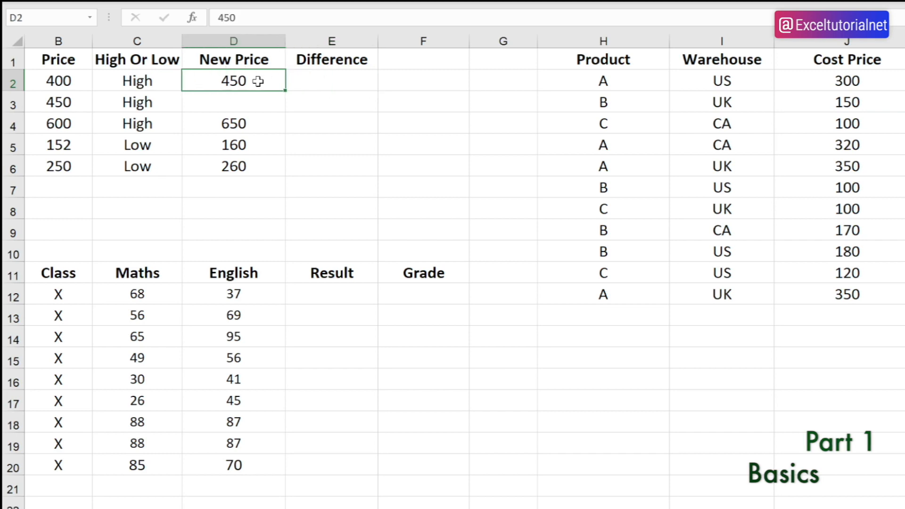
left_click(42, 75)
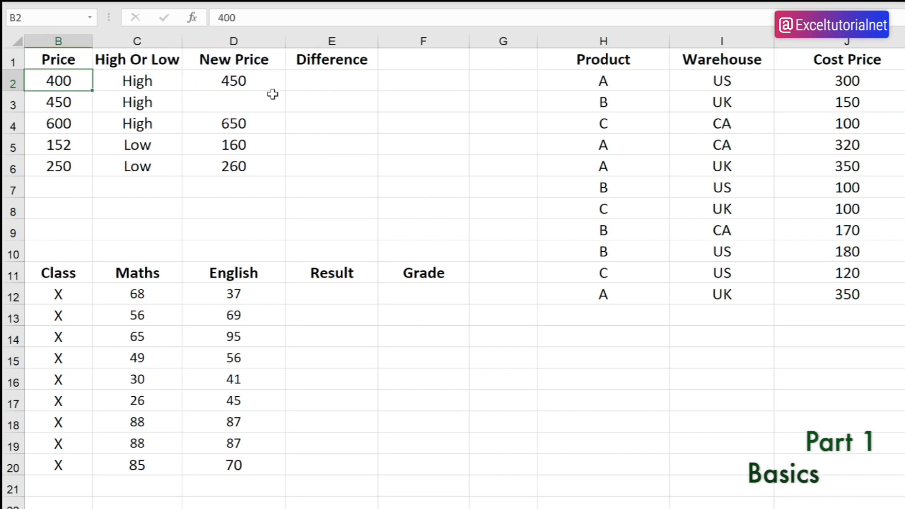
left_click(321, 79)
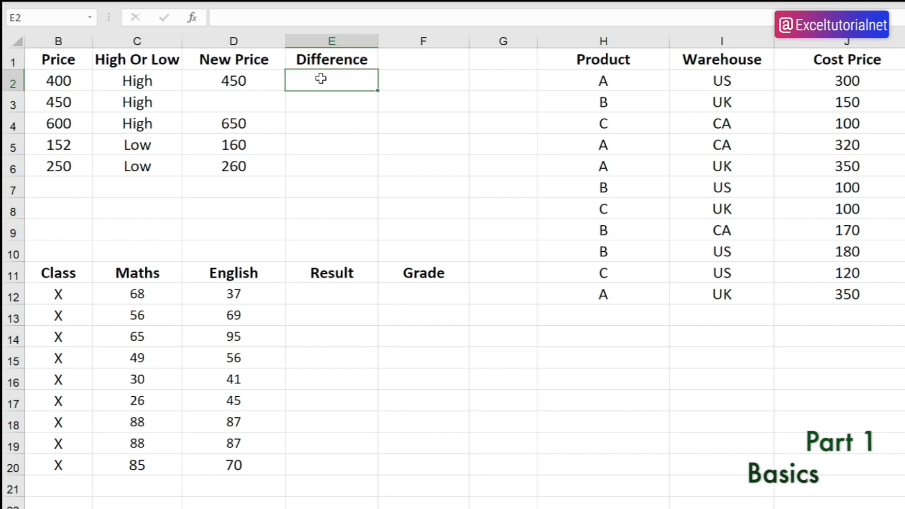
type("=")
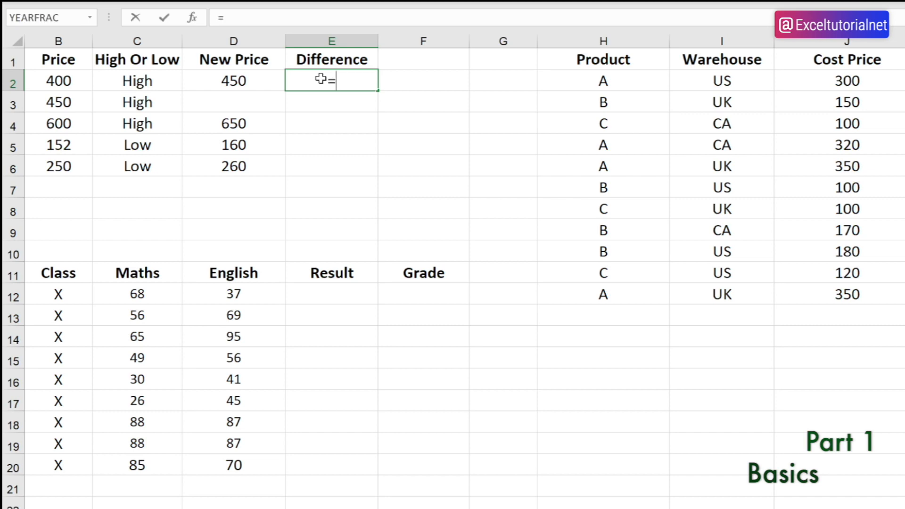
left_click(241, 83)
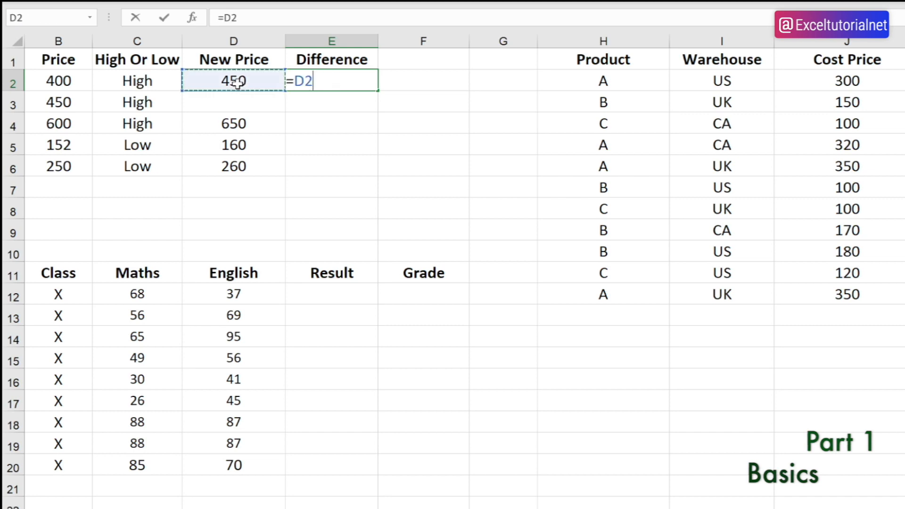
type("-")
left_click(74, 83)
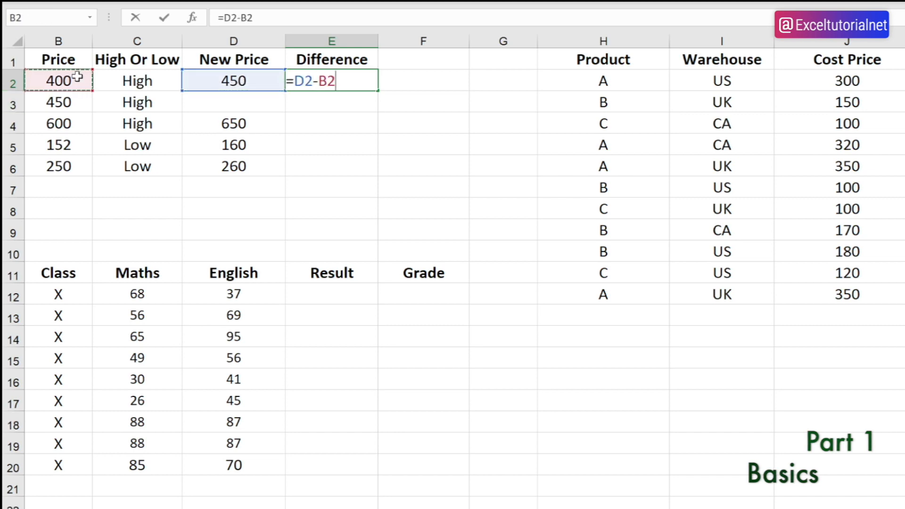
key("Return")
Step: Fill the Difference formula from E2 down to E6
left_click(353, 82)
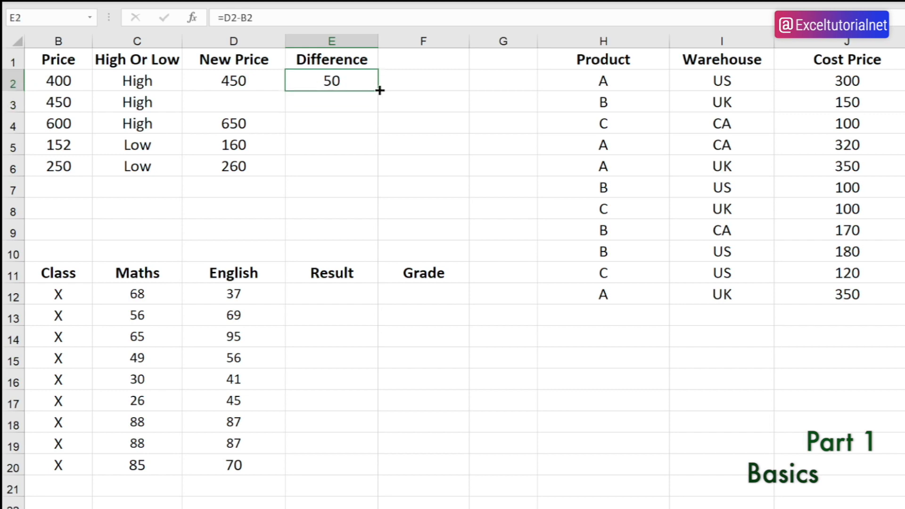
double_click(377, 90)
left_click(319, 158)
left_click(343, 115)
left_click(343, 99)
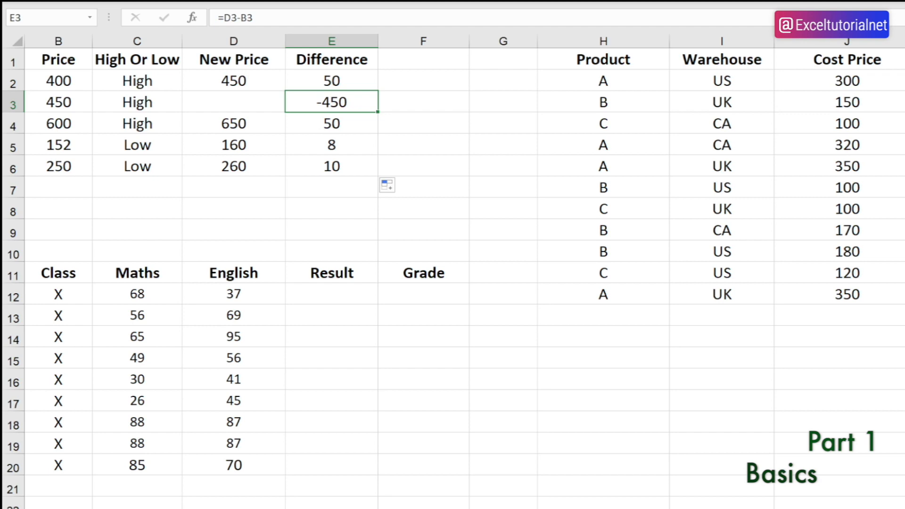
left_click(229, 15)
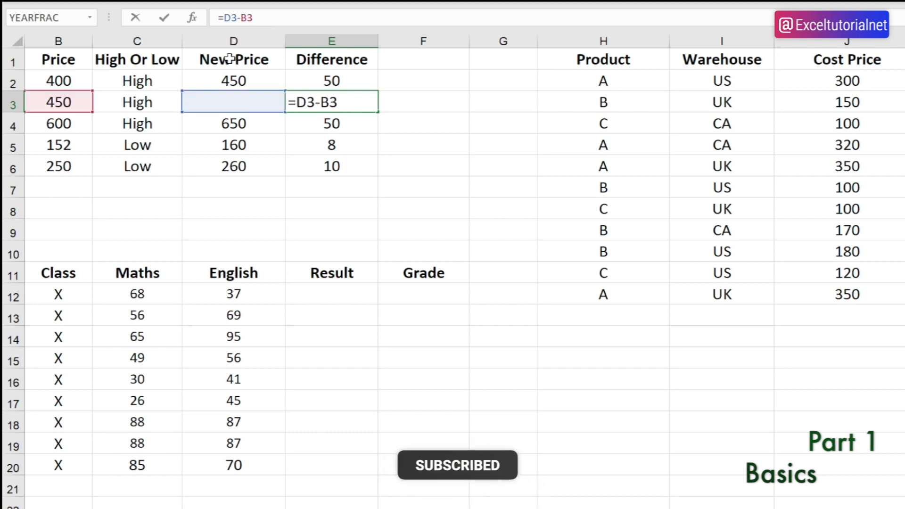
type("IF(")
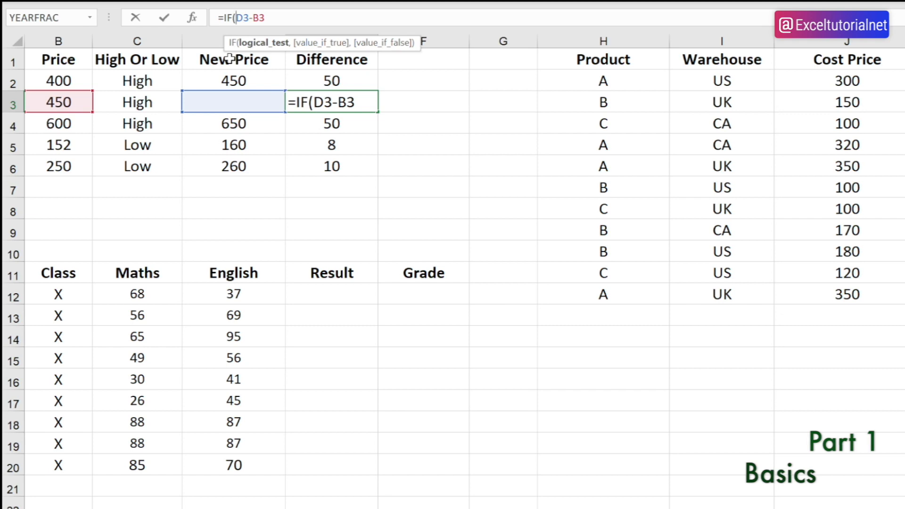
left_click(234, 102)
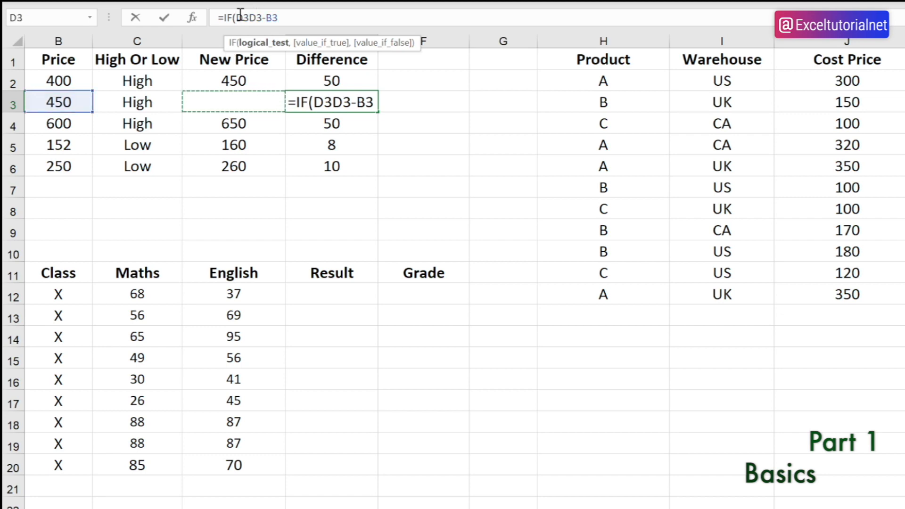
key("BackSpace")
key("BackSpace")
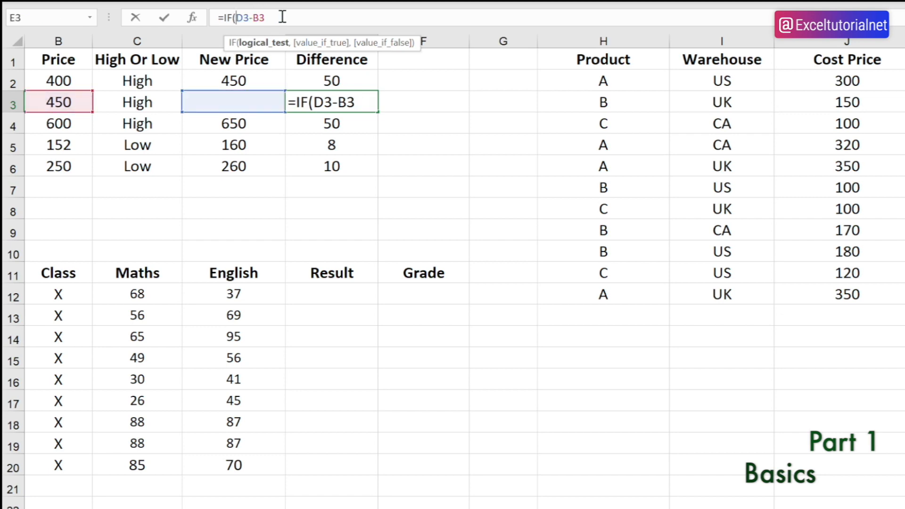
key("BackSpace")
key("BackSpace")
key("BackSpace")
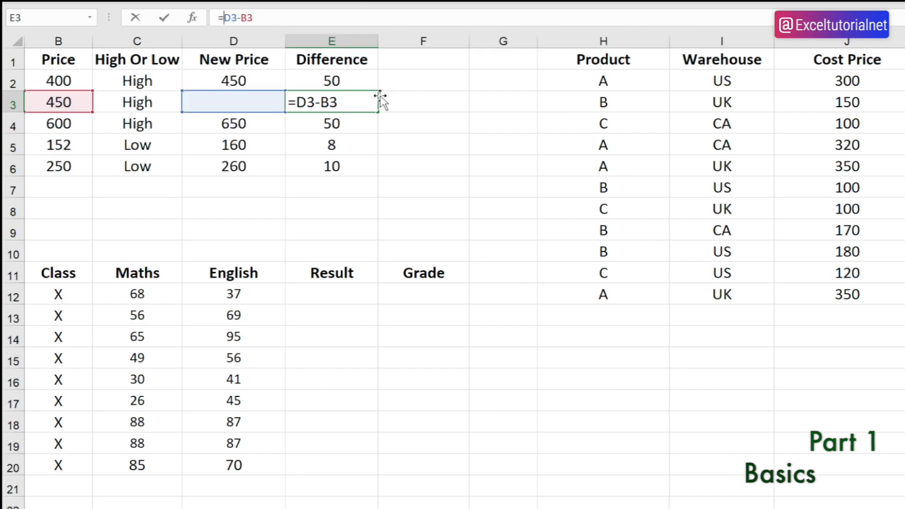
key("Return")
Step: Change the Difference formula in E2 to =IF(D2<>"",D2-B2,"") so rows without a New Price stay blank
left_click(331, 82)
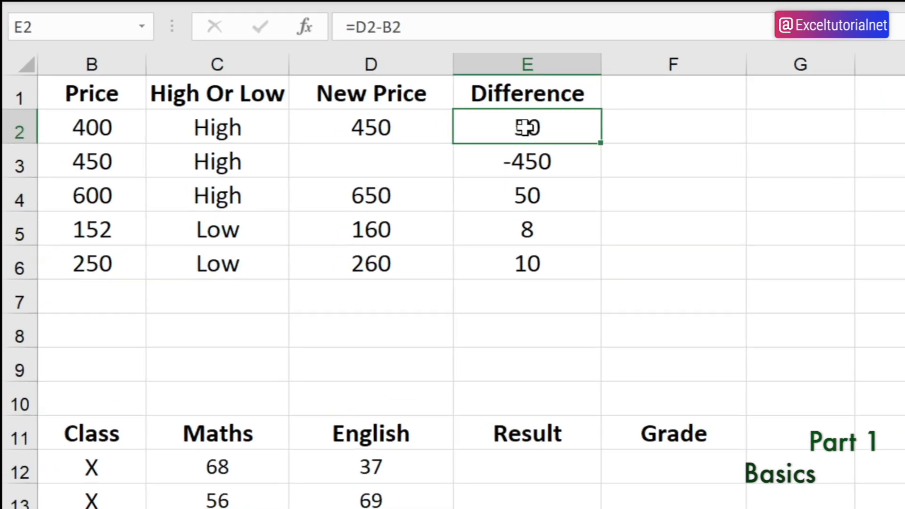
left_click(365, 31)
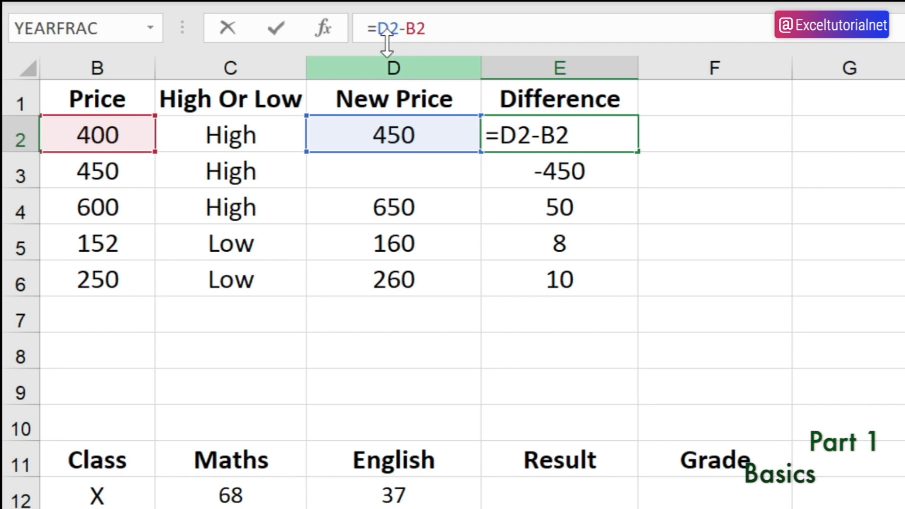
type("IF(")
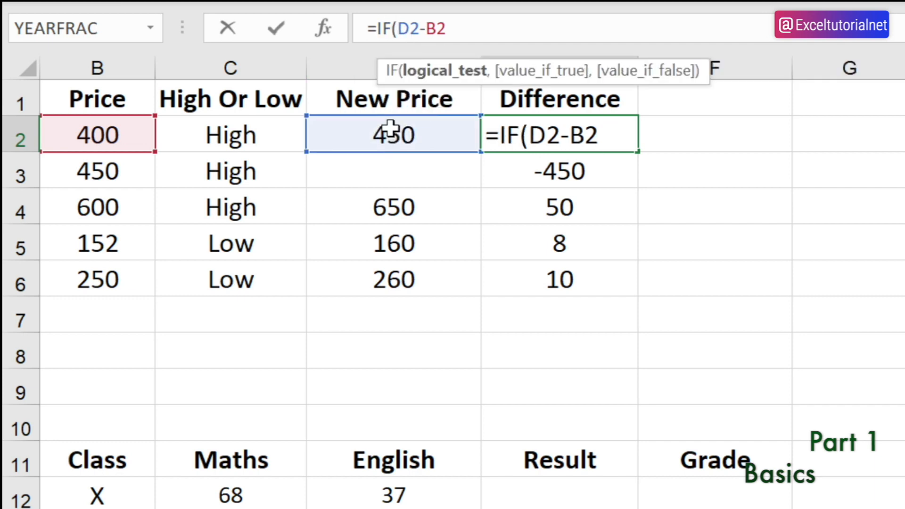
left_click(390, 129)
type("<>\"\"")
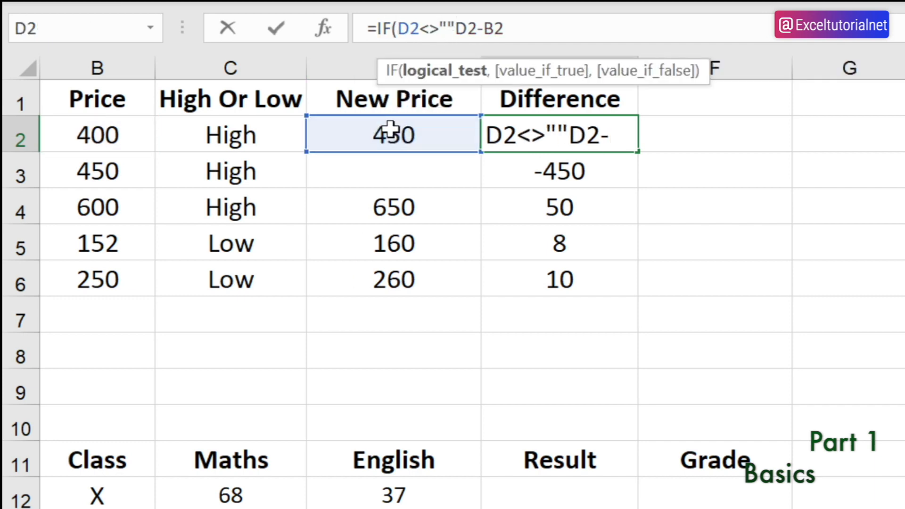
type(",")
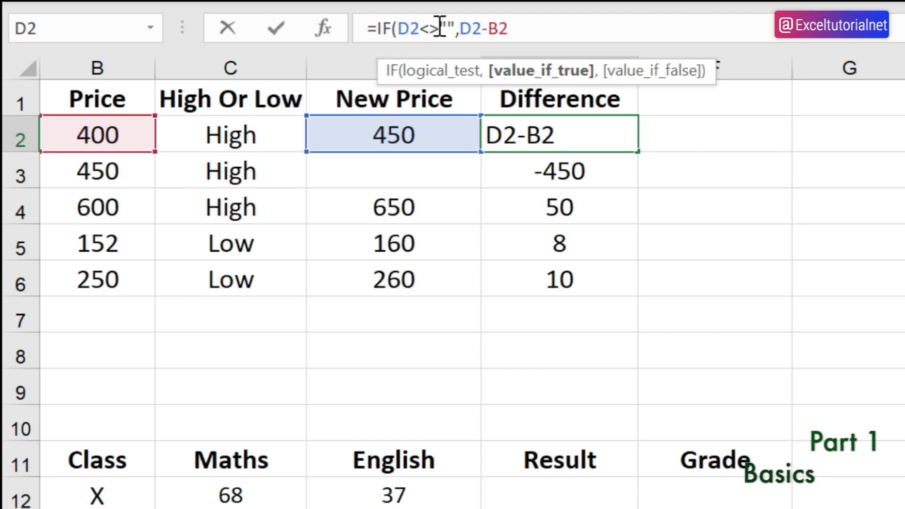
left_click_drag(440, 27, 421, 29)
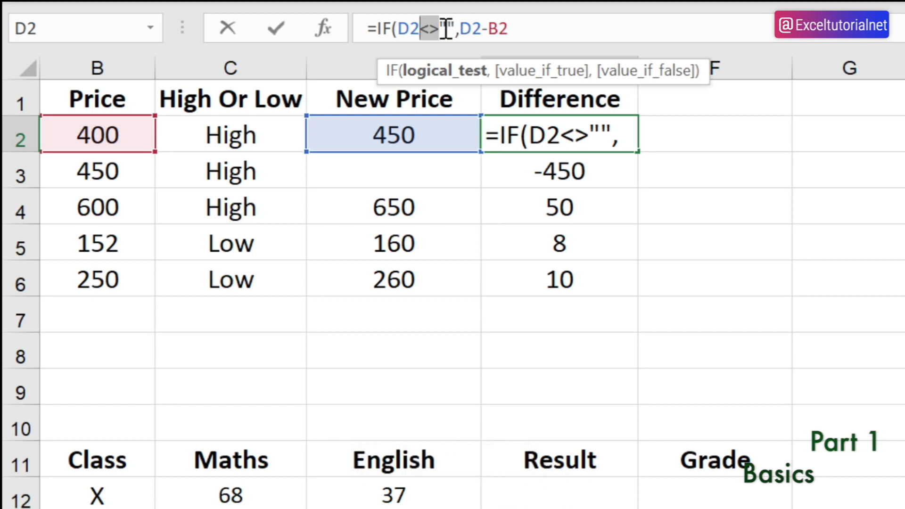
left_click(524, 27)
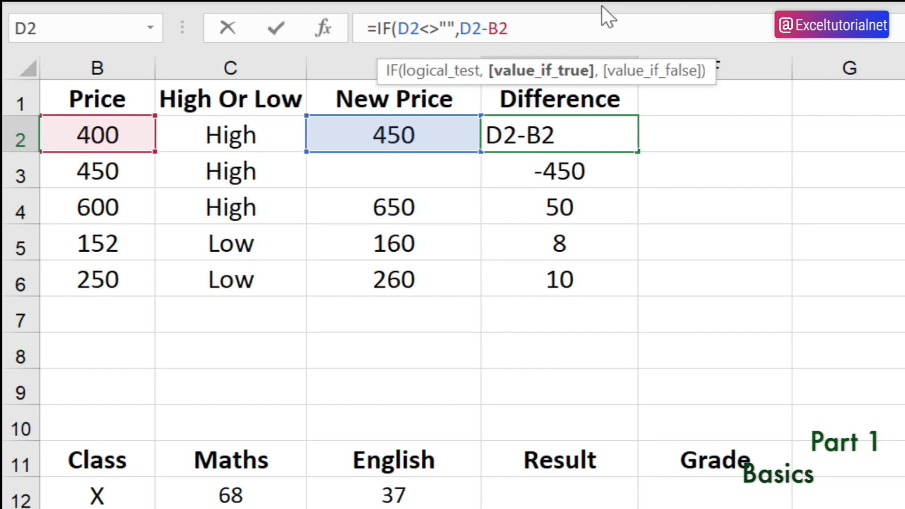
type(",")
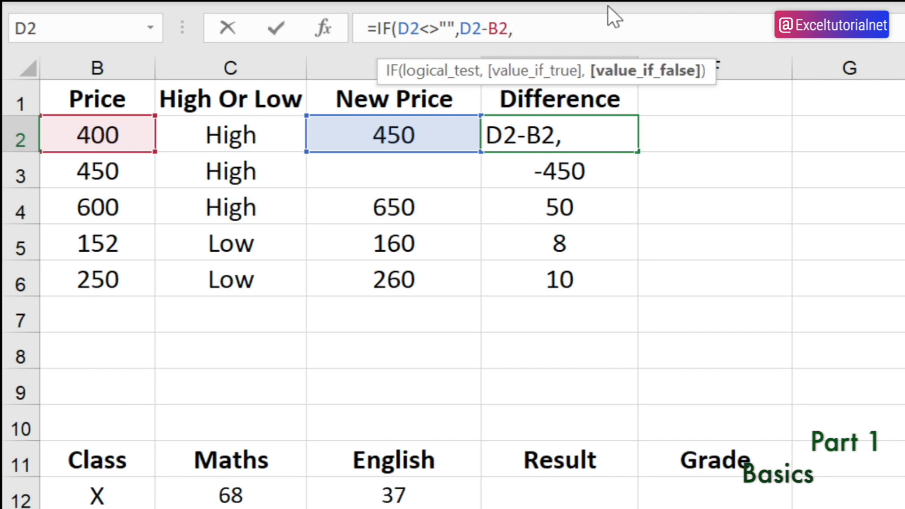
type("\"\"")
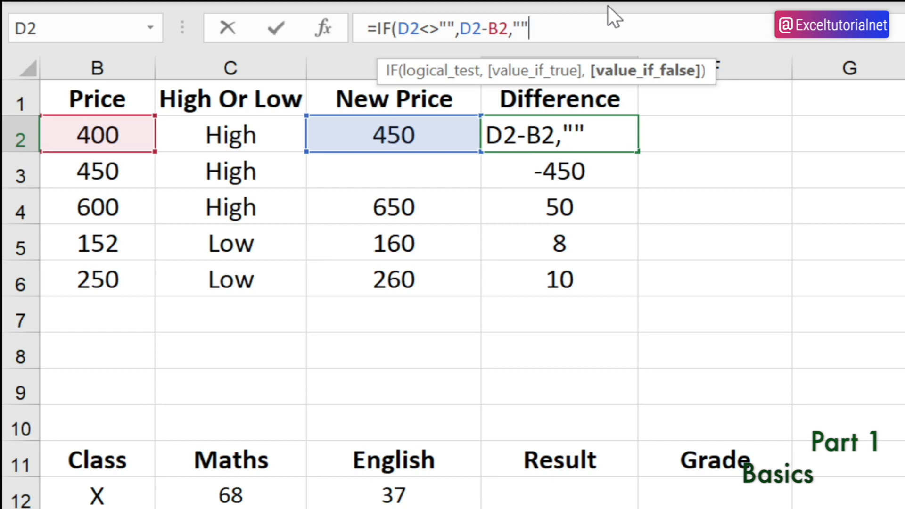
type(")")
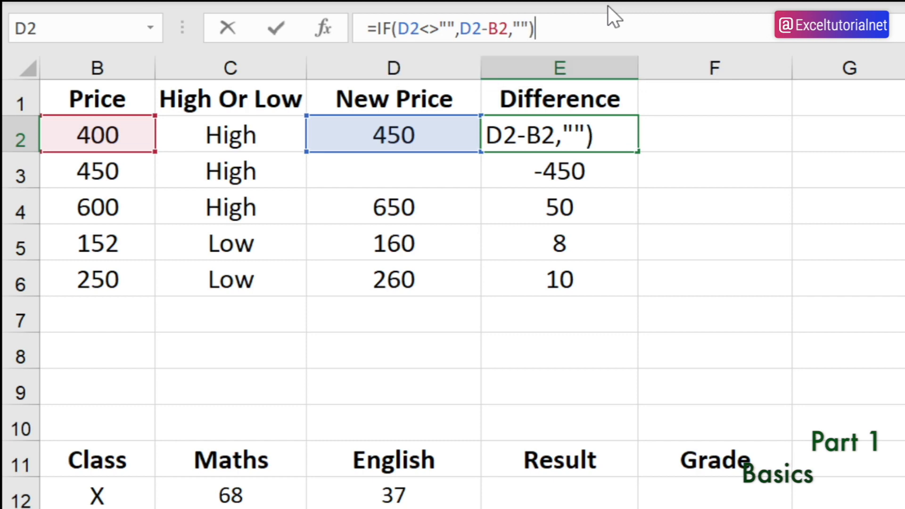
key("Return")
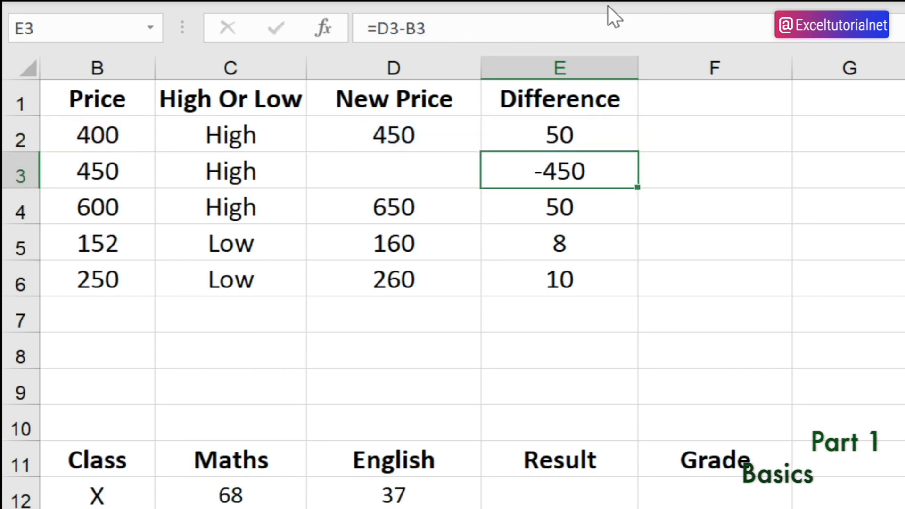
Step: Fill the revised Difference formula from E2 down to E6 and check the copied formula in E3
left_click(626, 142)
double_click(636, 151)
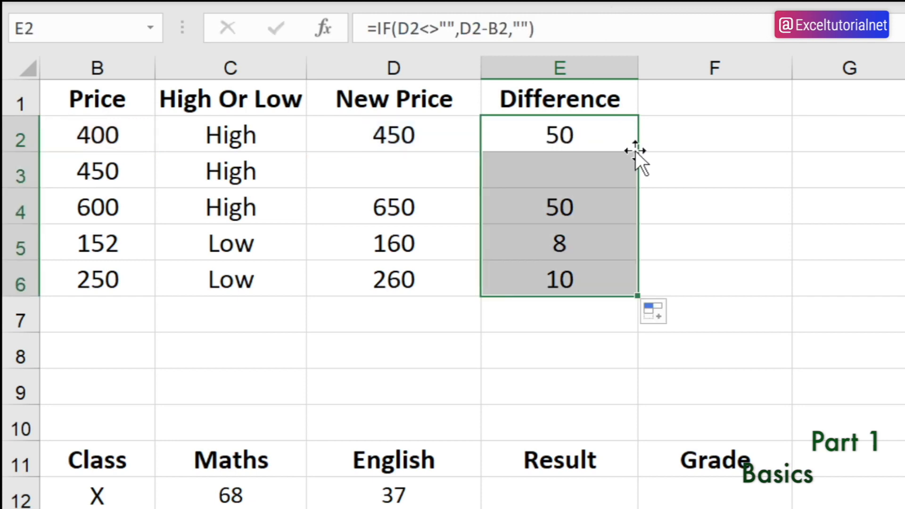
left_click(588, 204)
left_click(589, 174)
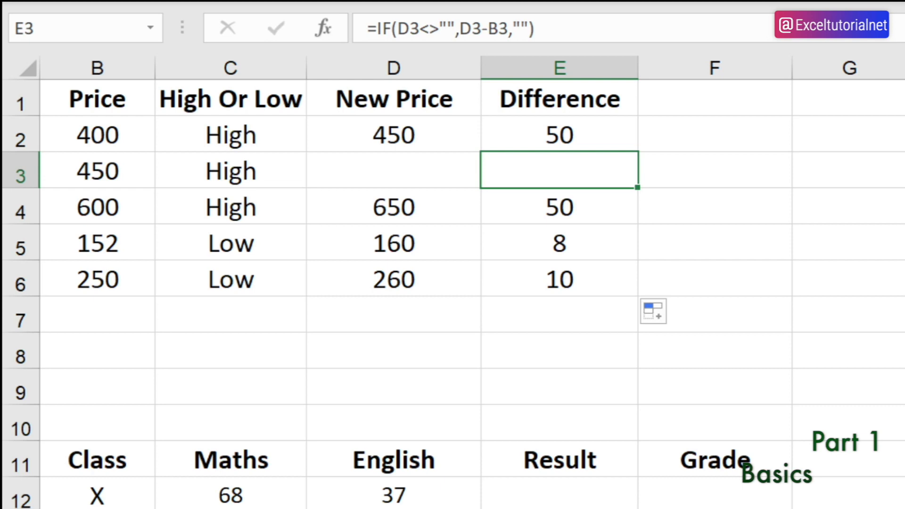
Step: Examine the student table in rows 11 to 20, including its Class, Maths, English and Result columns
left_click(904, 134)
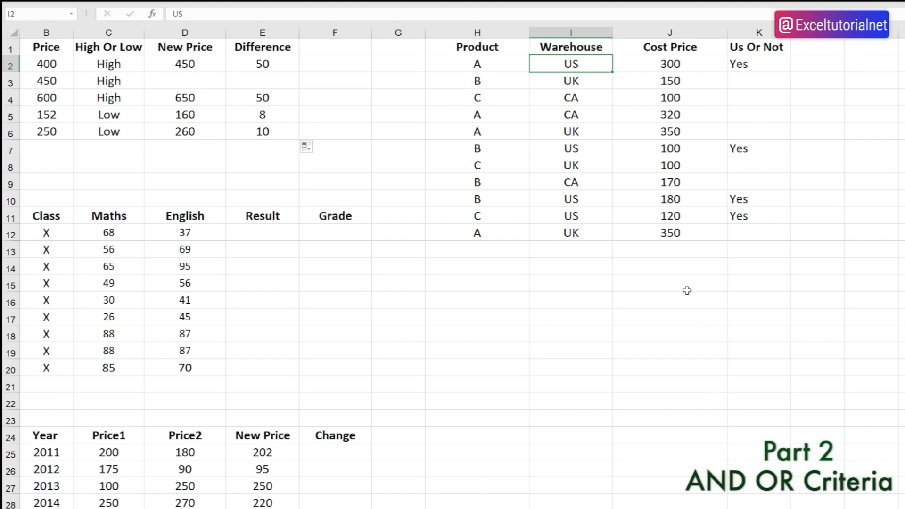
left_click(699, 298)
scroll(699, 298, "down", 1)
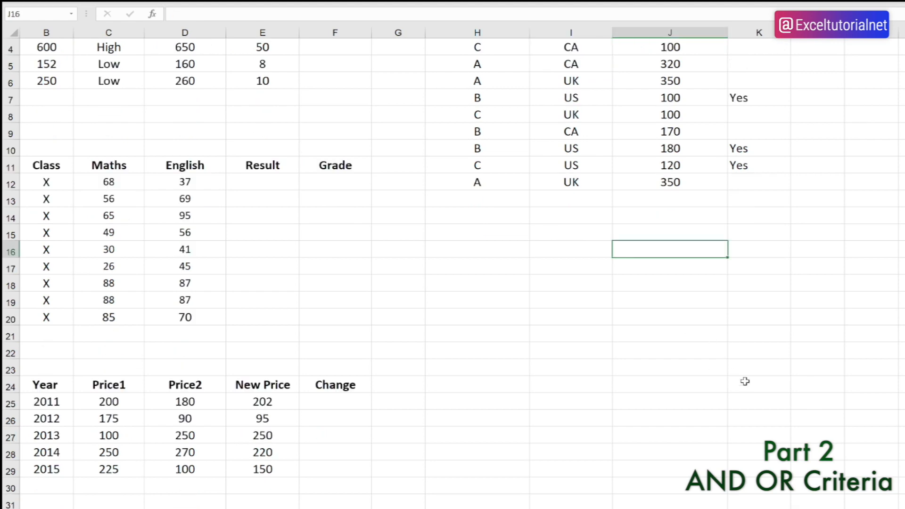
left_click(253, 182)
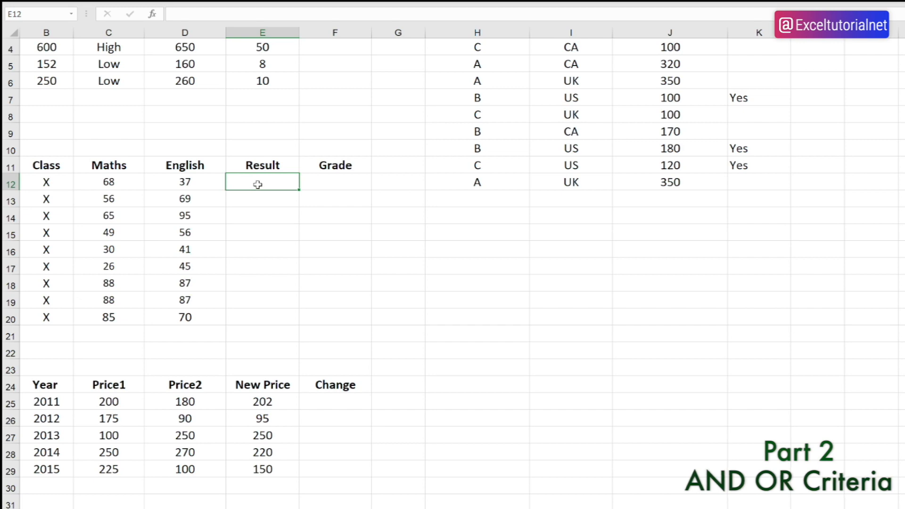
left_click_drag(34, 163, 348, 317)
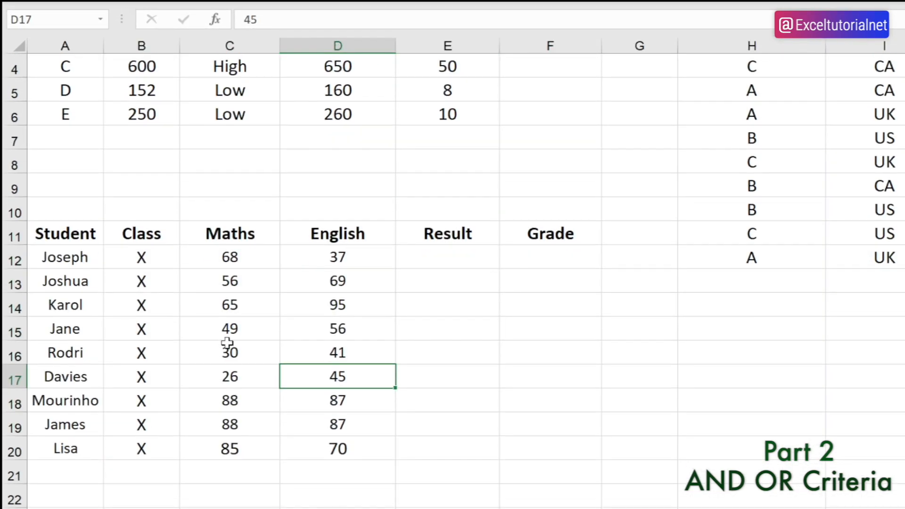
left_click(50, 241)
left_click_drag(77, 252, 90, 375)
left_click(183, 278)
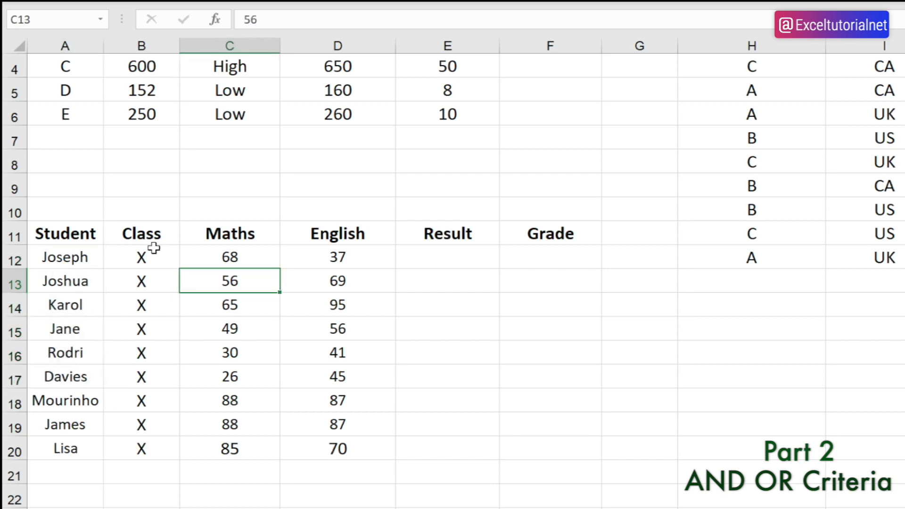
left_click_drag(151, 254, 264, 448)
left_click(302, 296)
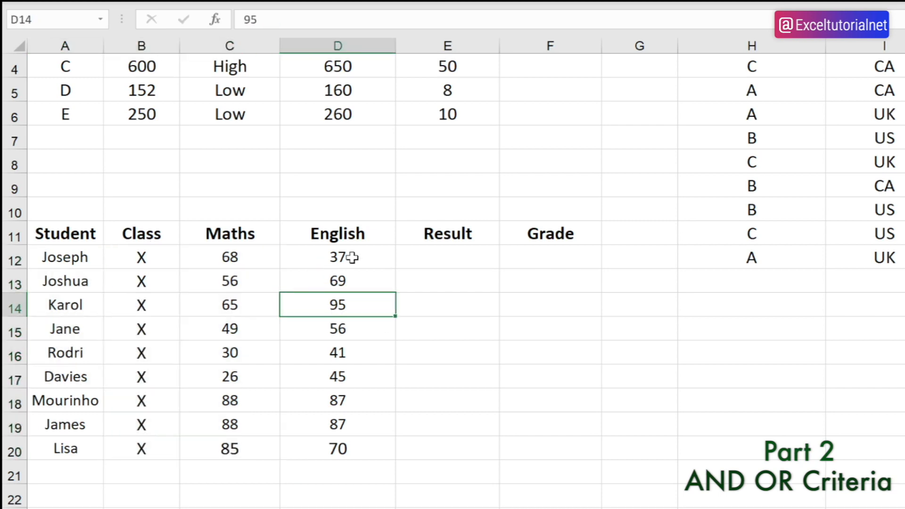
left_click(351, 257)
left_click(443, 258)
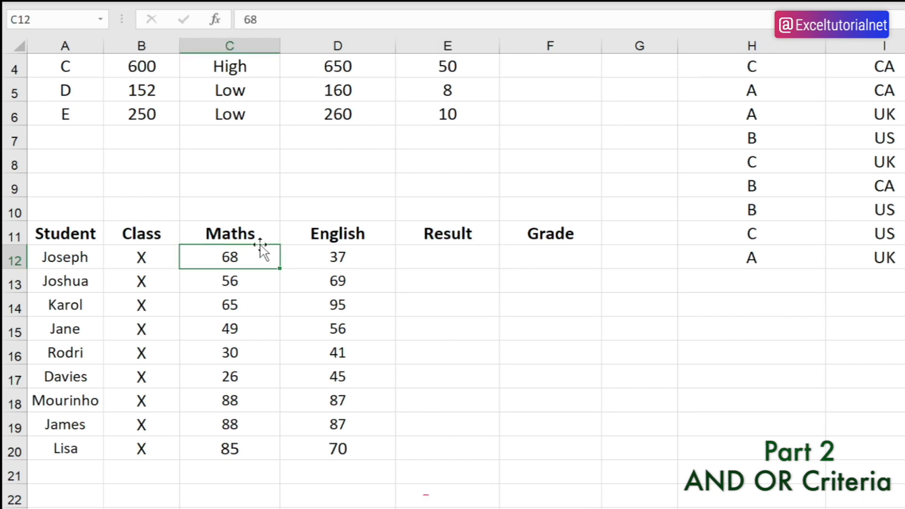
Step: Review the Maths and English marks in C12:D20 together with the Result range E12:E20
left_click_drag(258, 246, 346, 450)
left_click(332, 375)
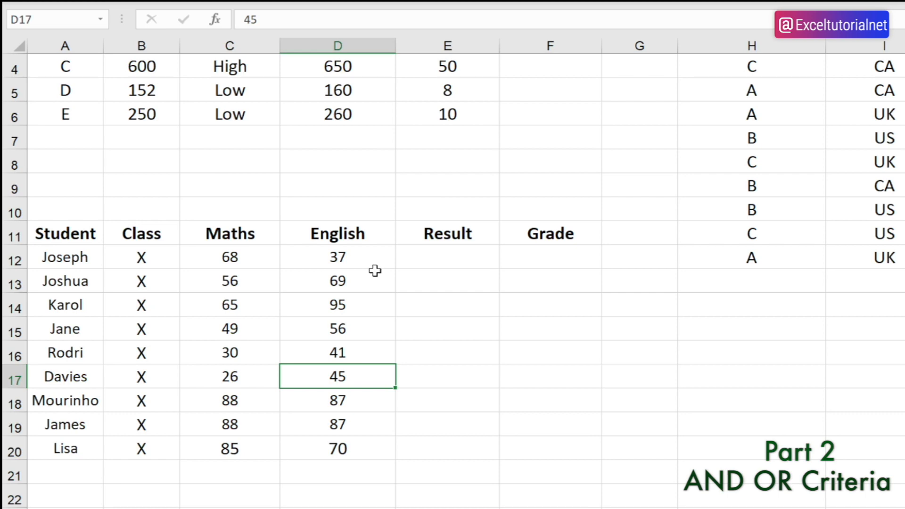
left_click(240, 256)
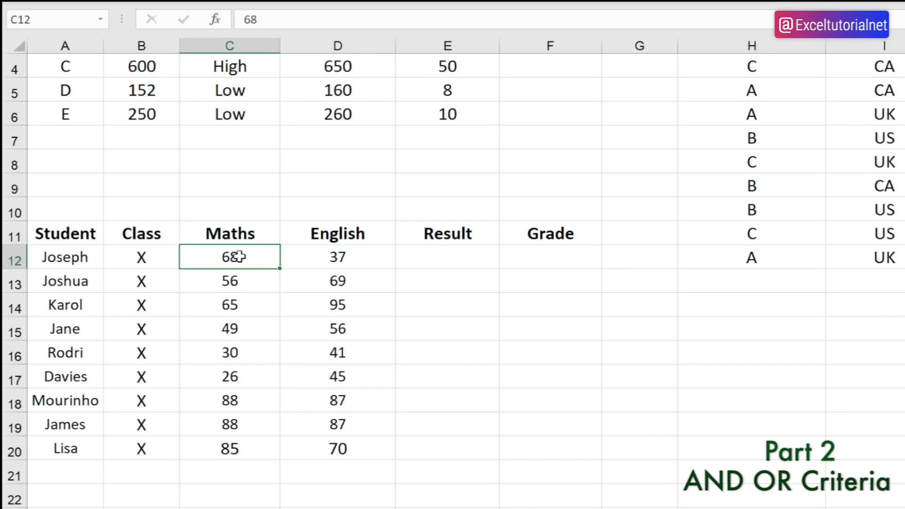
left_click(328, 250)
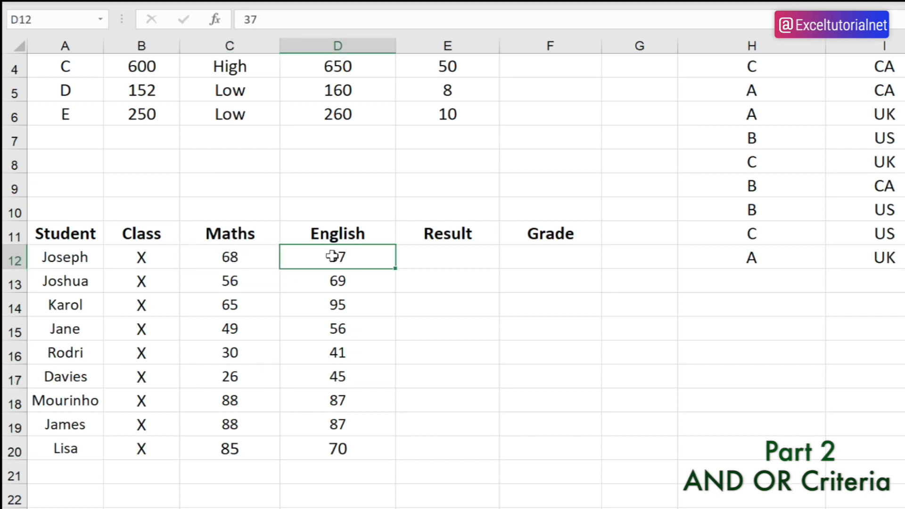
left_click(434, 250)
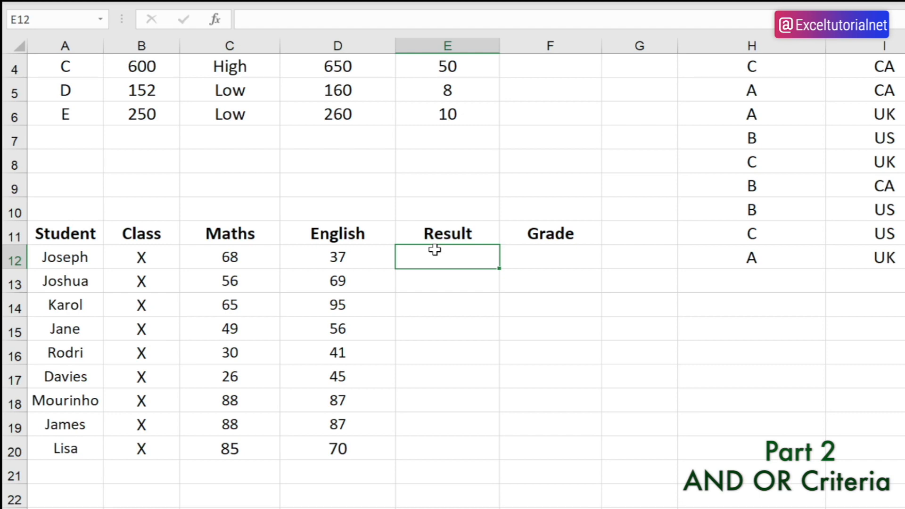
left_click_drag(466, 253, 477, 450)
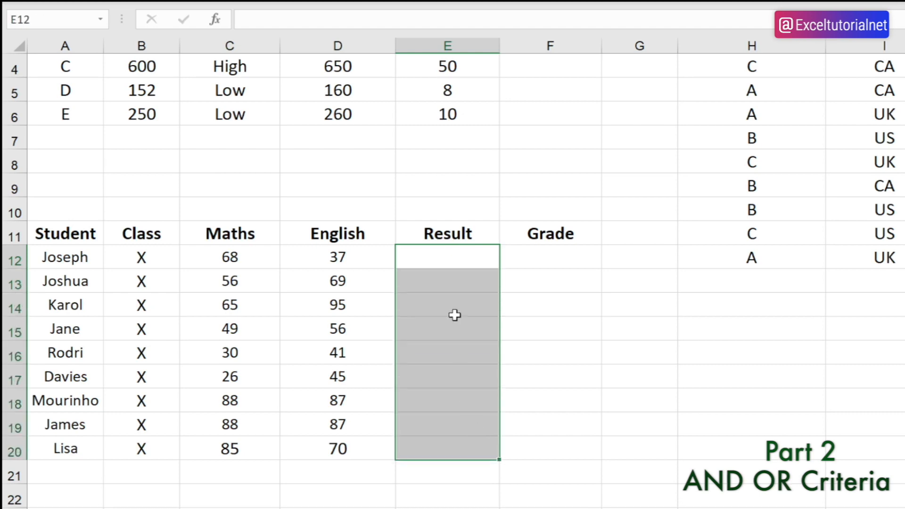
left_click(443, 256)
left_click_drag(448, 254, 466, 451)
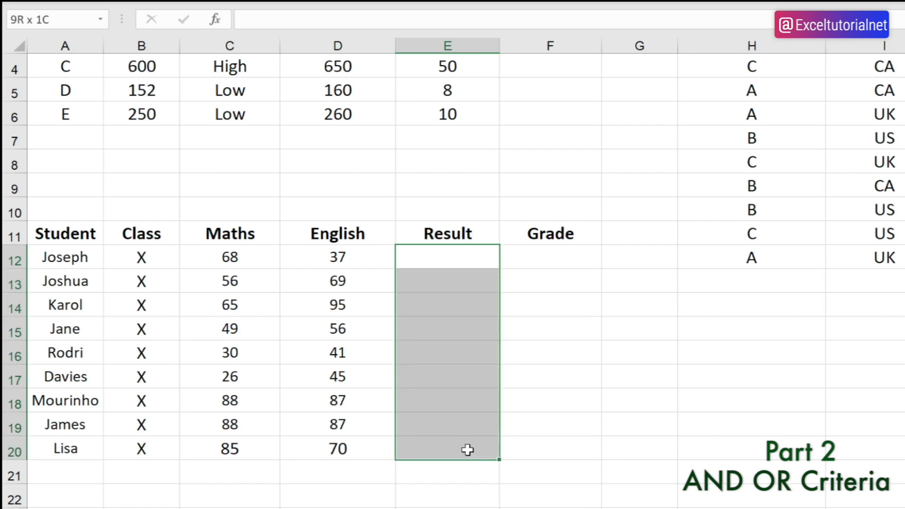
left_click(434, 283)
left_click(436, 256)
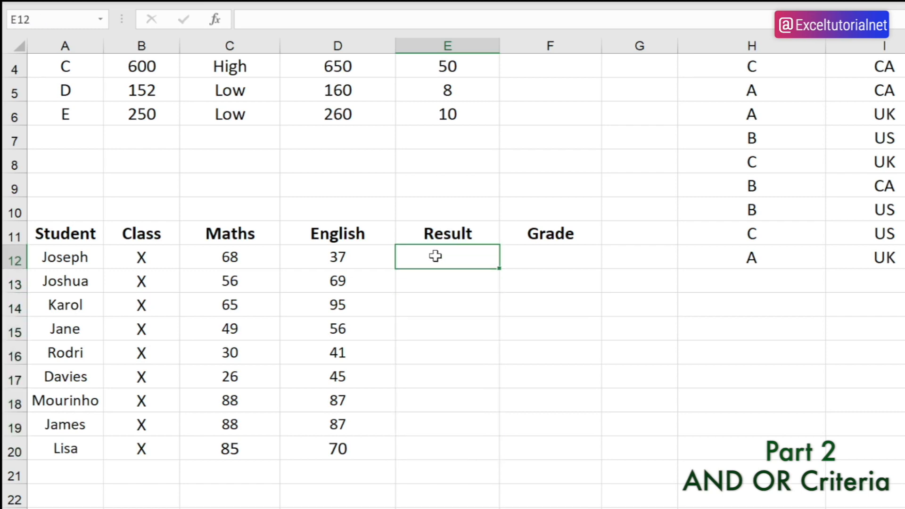
Step: Begin the Result formula in E12 with =IF(AND(C12>=40, to test the Maths mark against the 40-mark minimum
double_click(435, 256)
type("=")
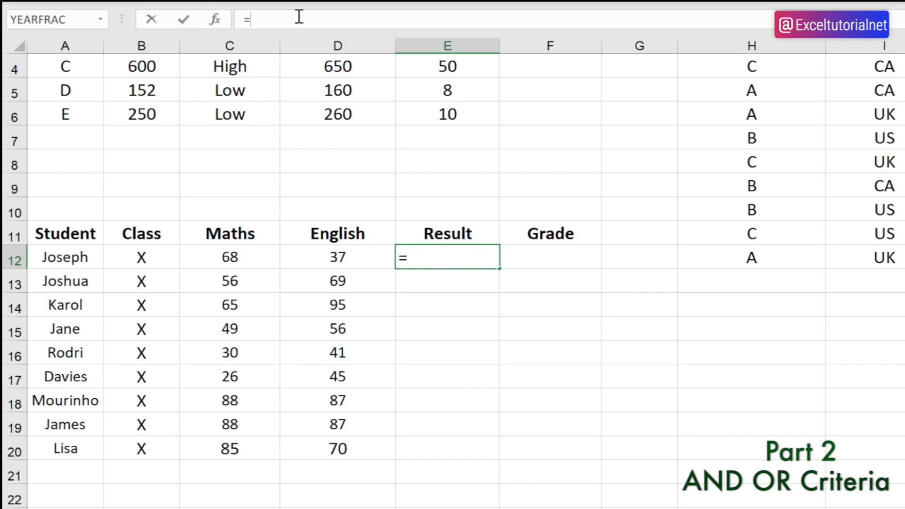
type("IF(")
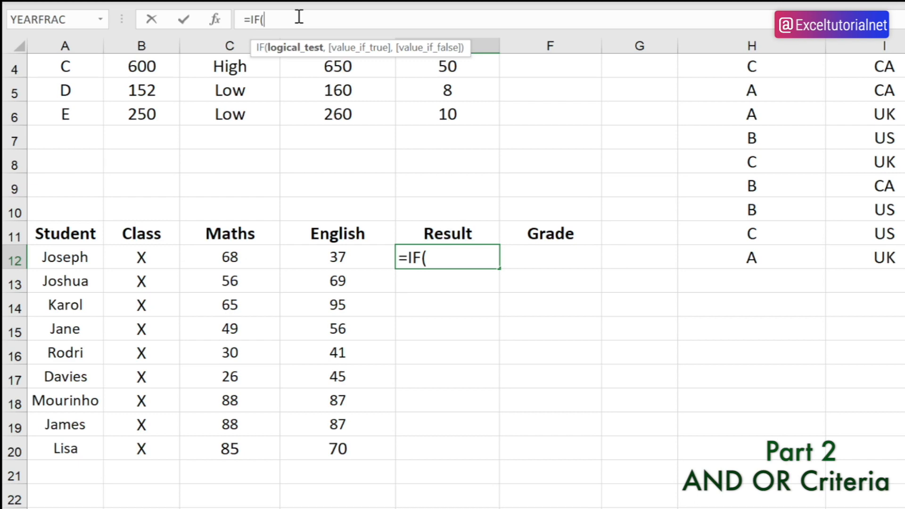
type("AND")
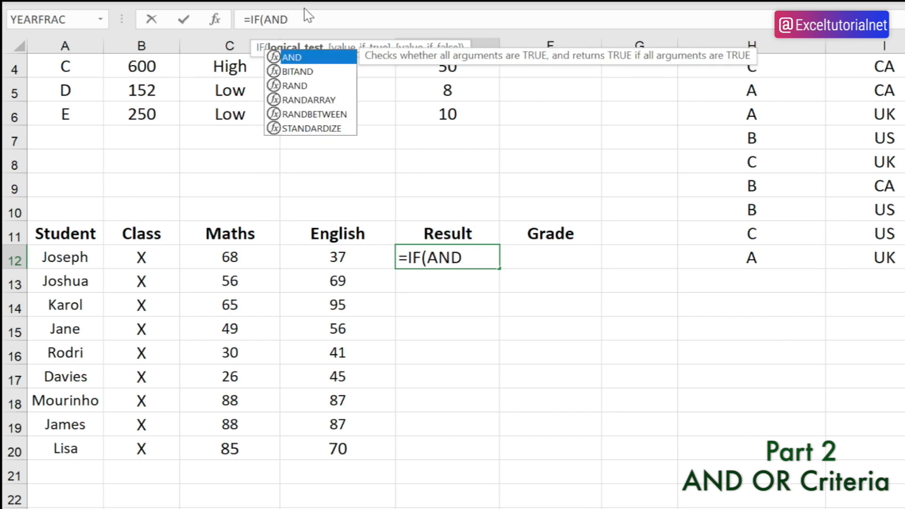
type("(")
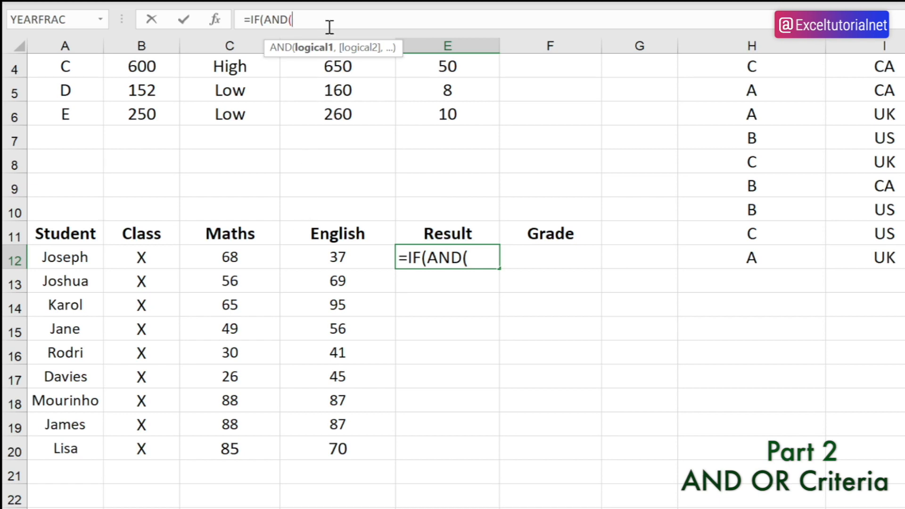
left_click(231, 256)
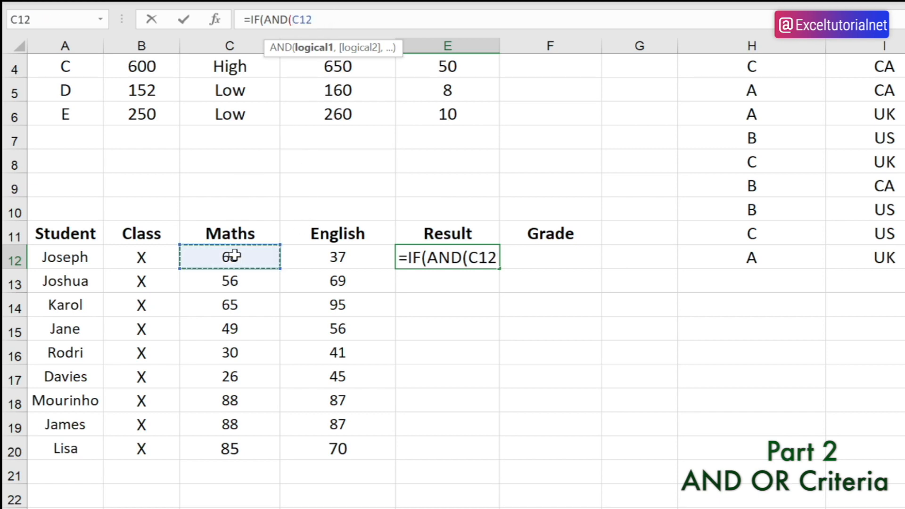
type(">=")
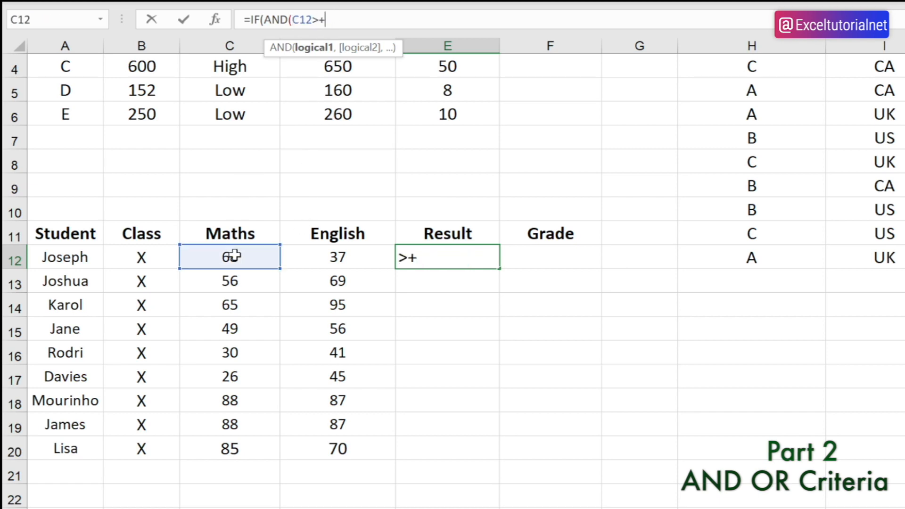
key("BackSpace")
type("=40,")
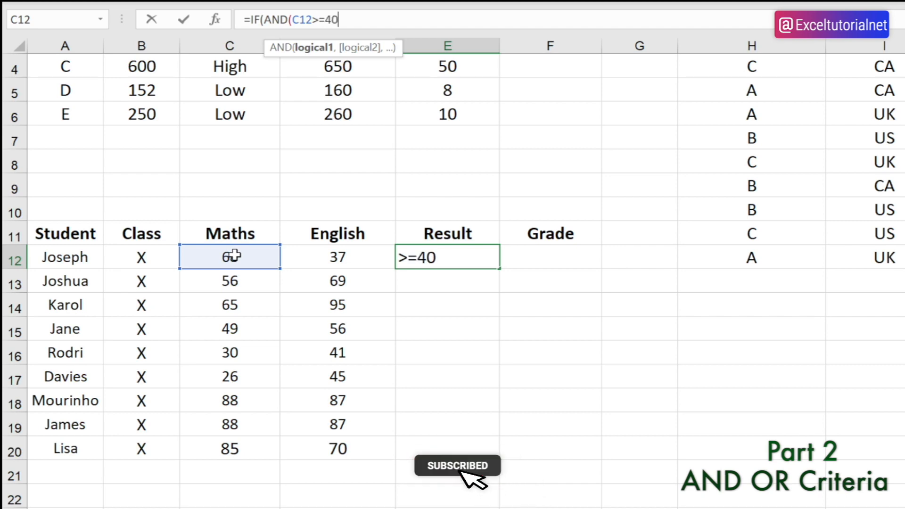
Step: Complete the E12 formula with the English criterion D12>=40 and the outcomes "Pass" and "Fail"
left_click(339, 255)
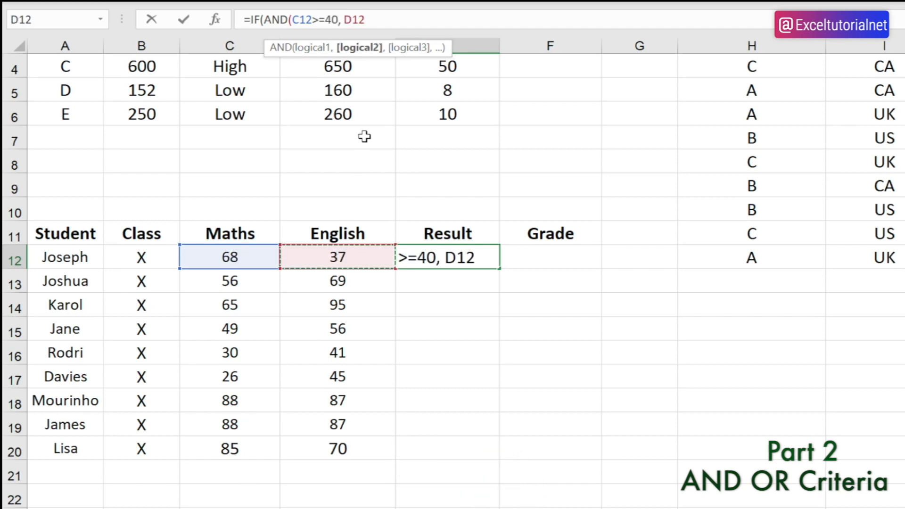
type(">=")
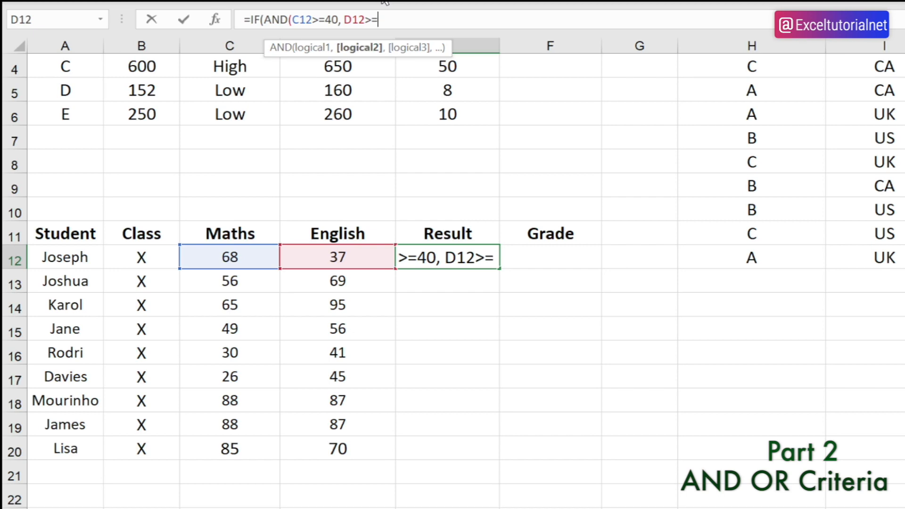
type("40")
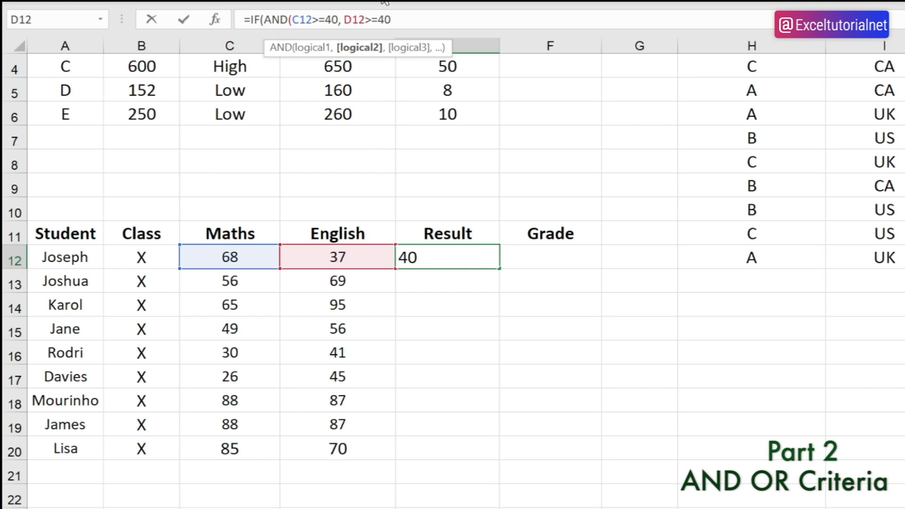
type(")")
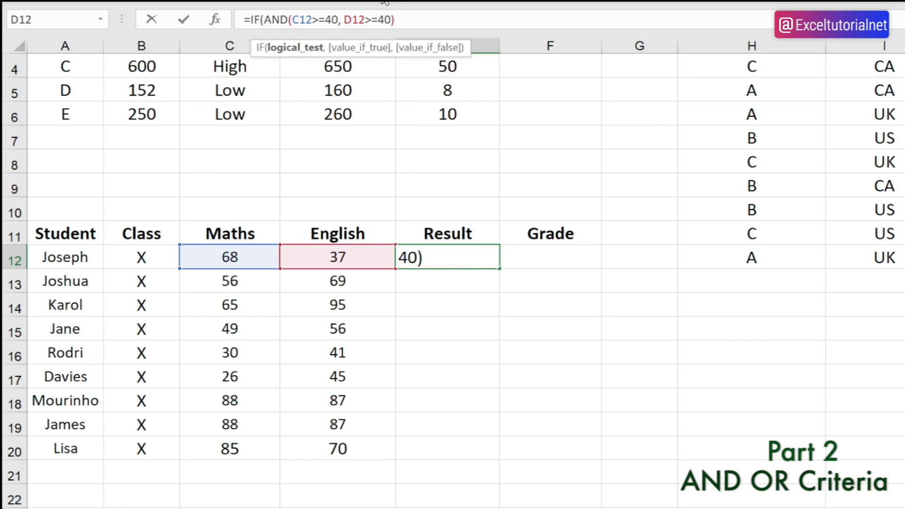
type(",")
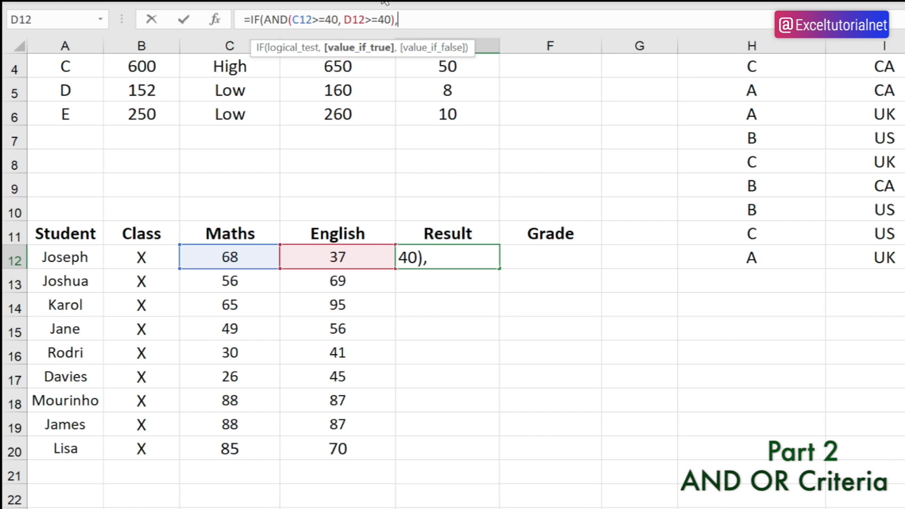
type("\"")
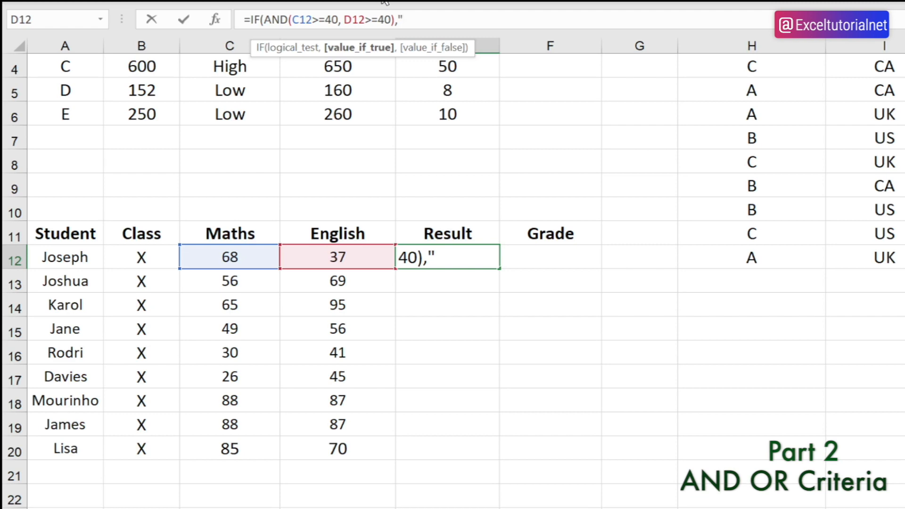
type("Pass\",")
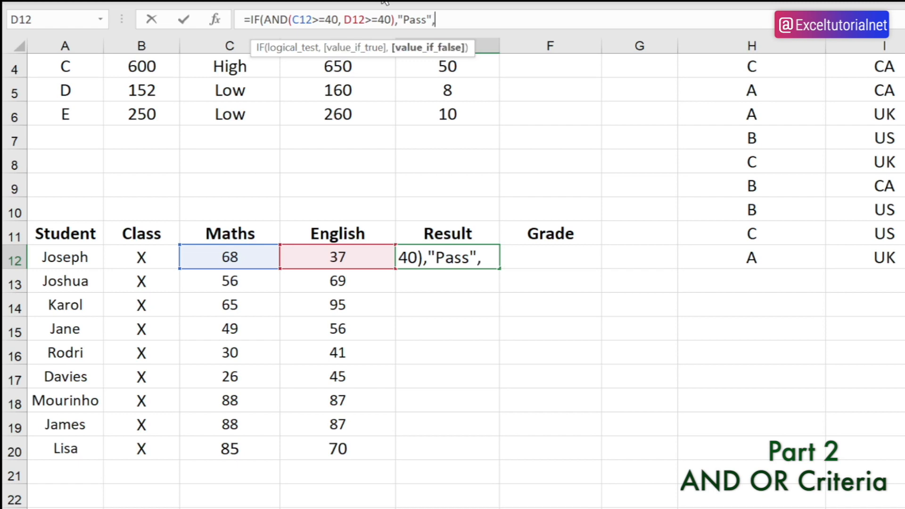
type("\"Fail\")")
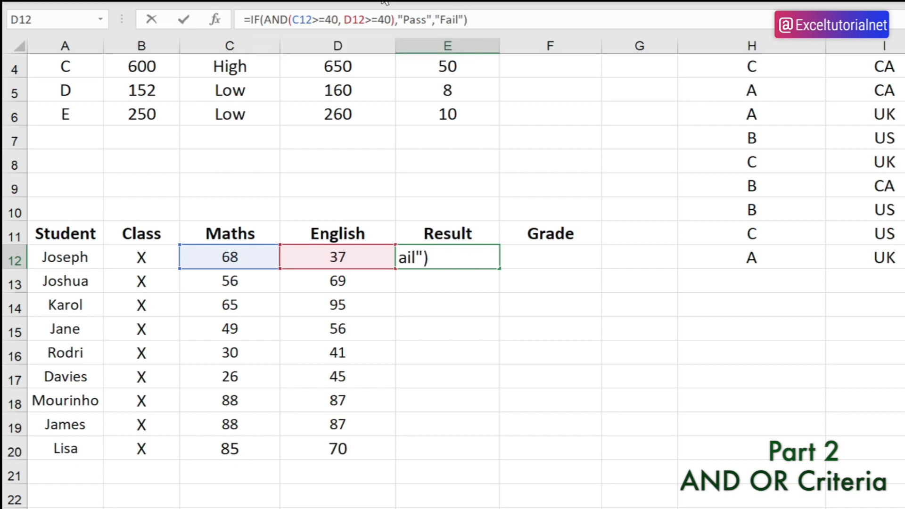
key("Return")
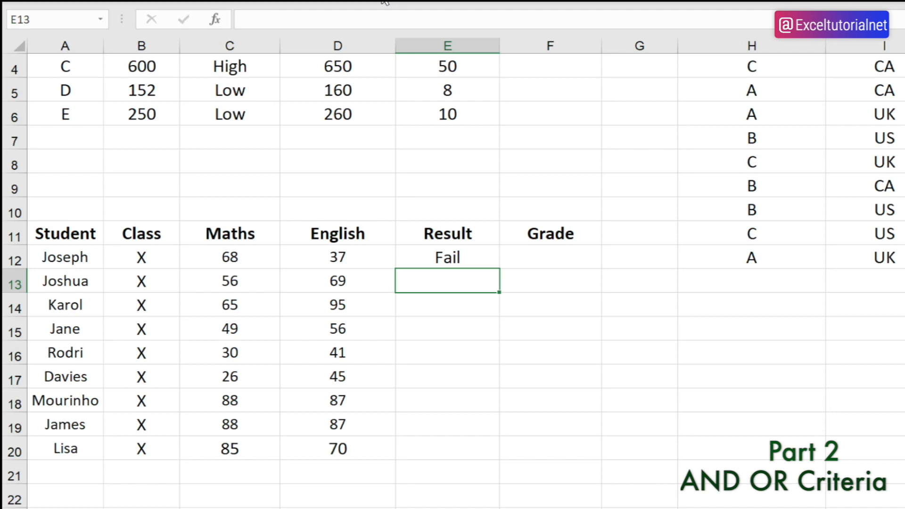
Step: Fill the Result formula from E12 down to E20 and check the copied formulas and results against the student rows
left_click(476, 260)
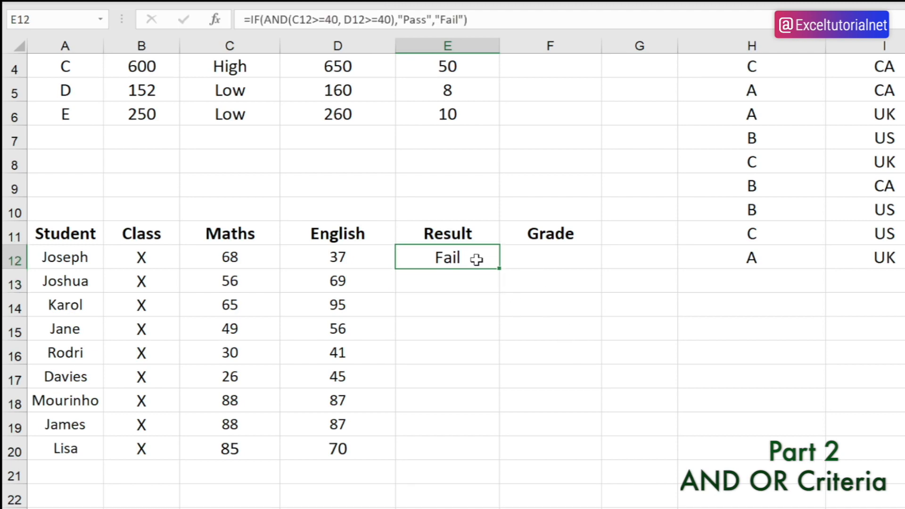
double_click(499, 266)
left_click(450, 401)
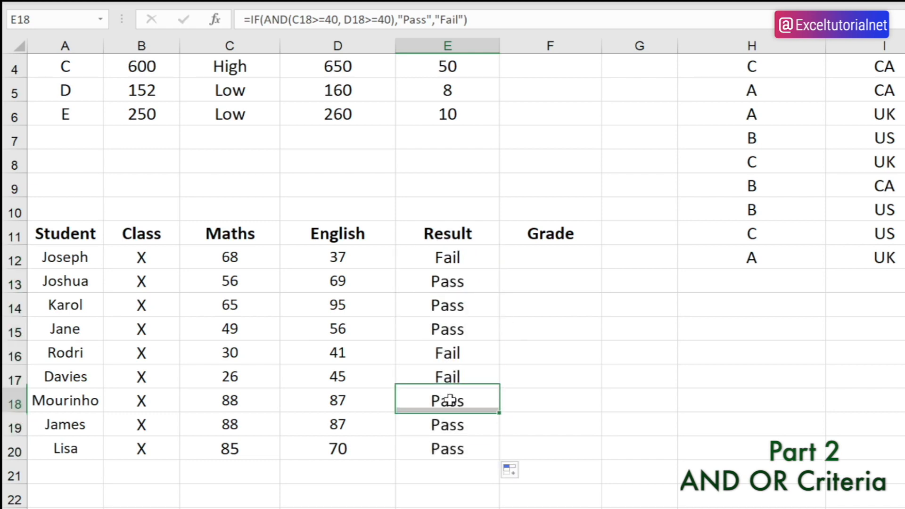
left_click(464, 353)
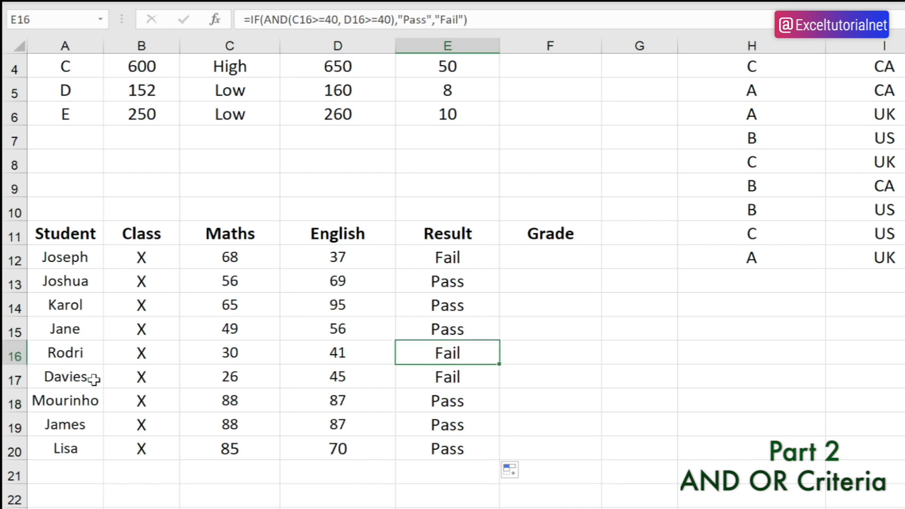
left_click(44, 353)
left_click(62, 375)
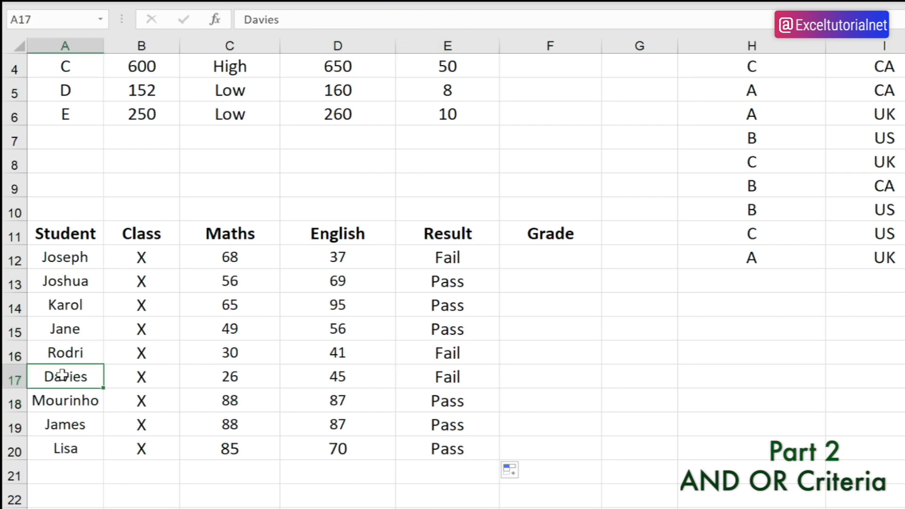
left_click(65, 345)
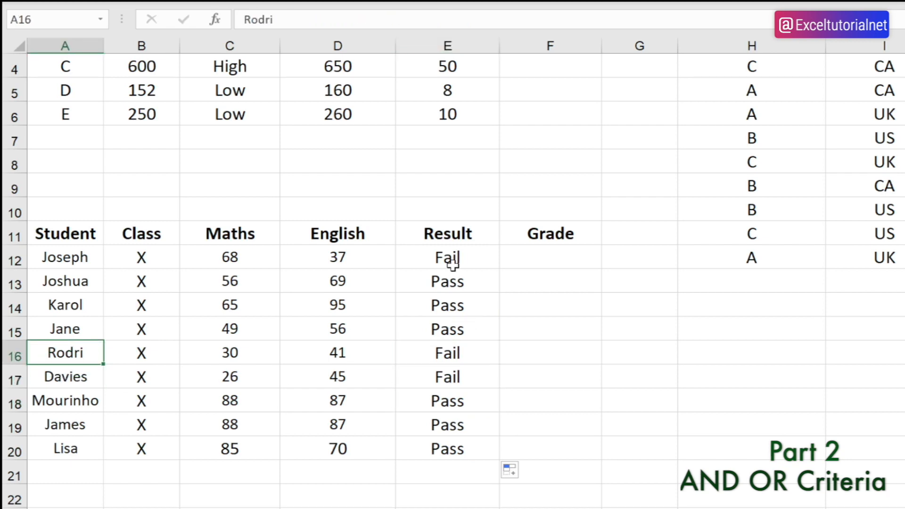
left_click_drag(459, 255, 469, 454)
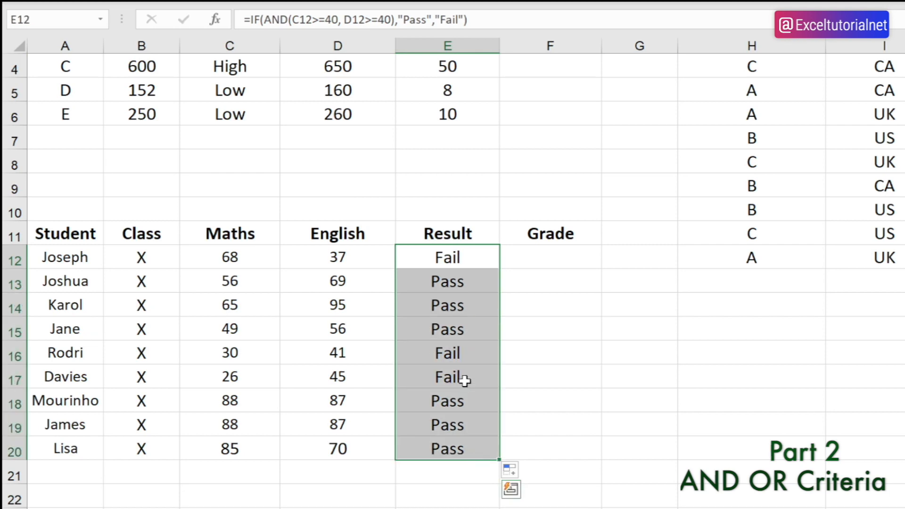
left_click(337, 257)
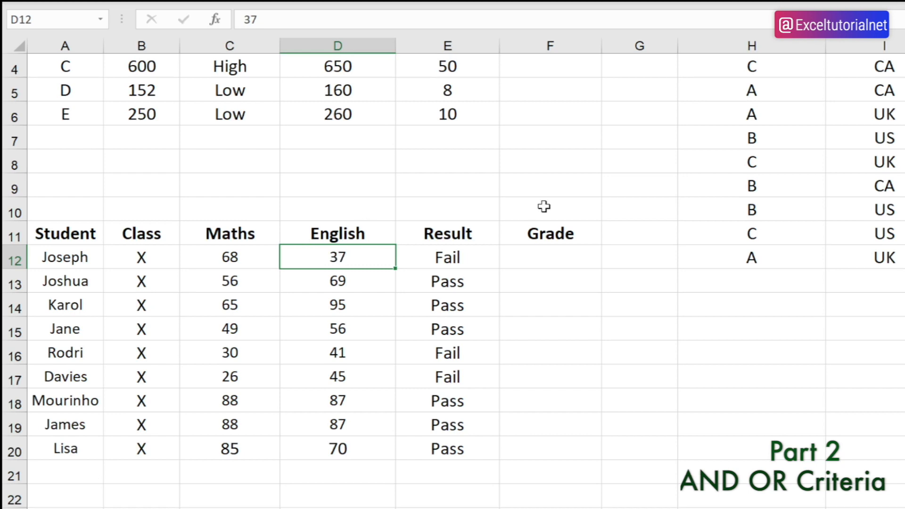
Step: Replace AND with OR in the E12 Result formula and fill the revised formula down to E20
left_click(463, 257)
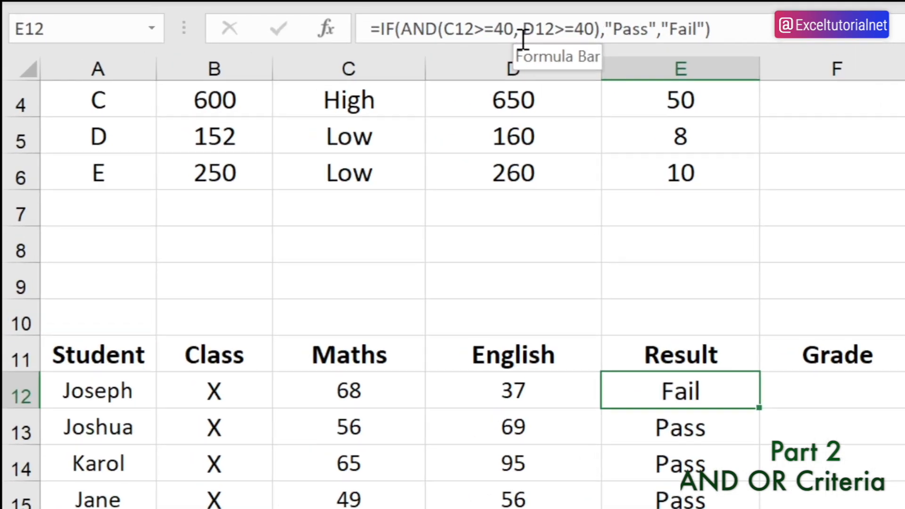
left_click(493, 31)
left_click_drag(492, 31, 452, 31)
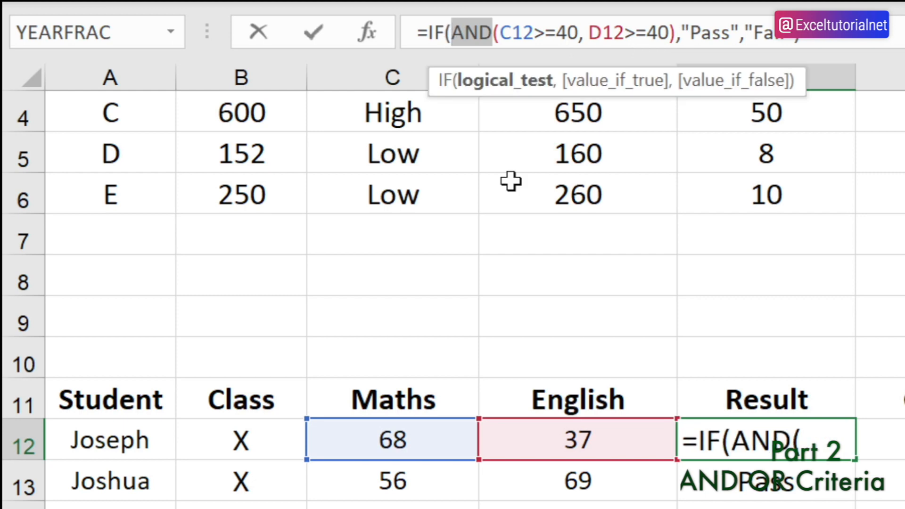
type("OR")
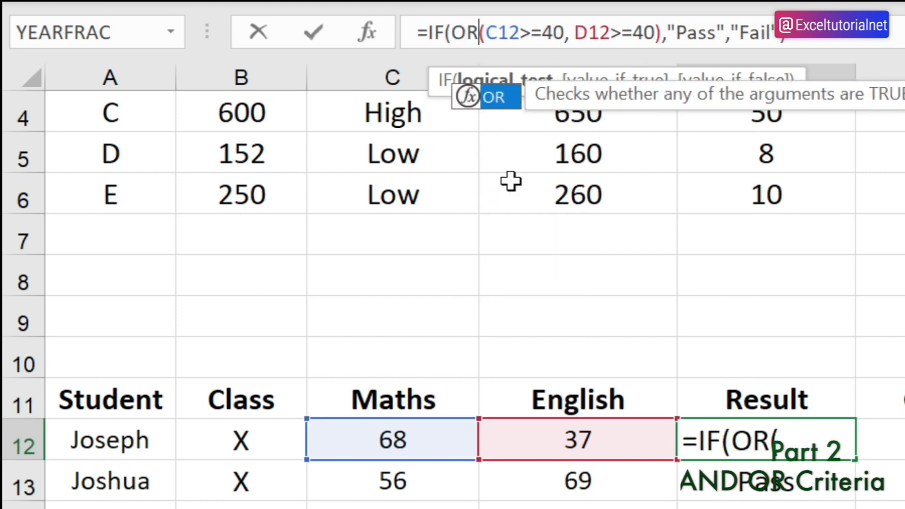
key("Return")
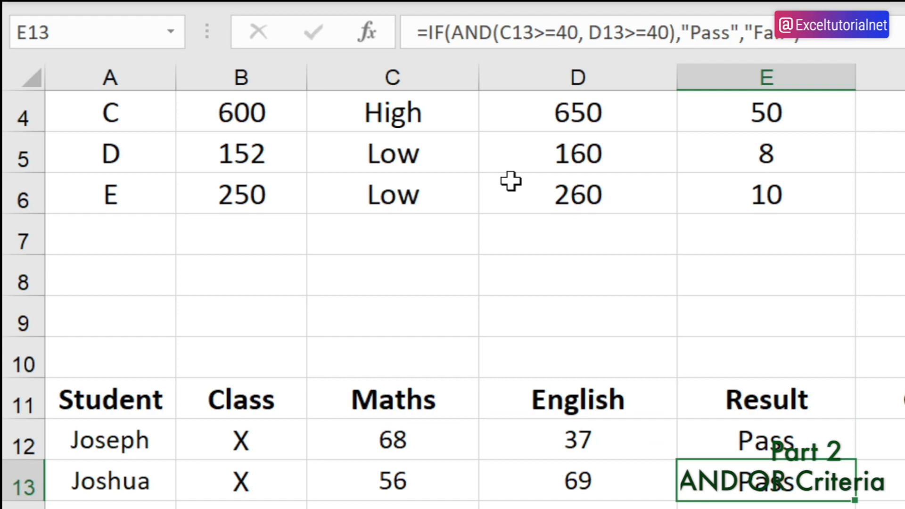
left_click(757, 436)
double_click(856, 460)
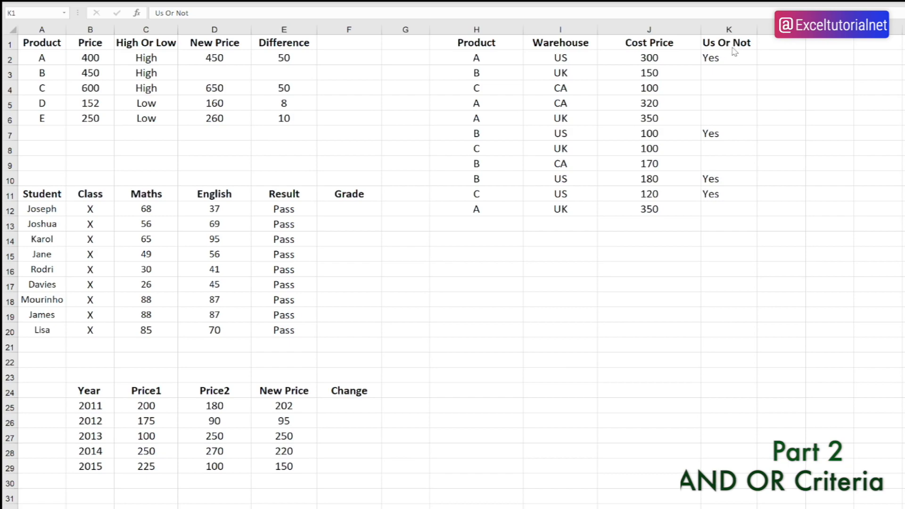
Step: Clear the existing values in K2:K12 under the Us Or Not header
left_click(731, 56)
left_click_drag(732, 55, 752, 212)
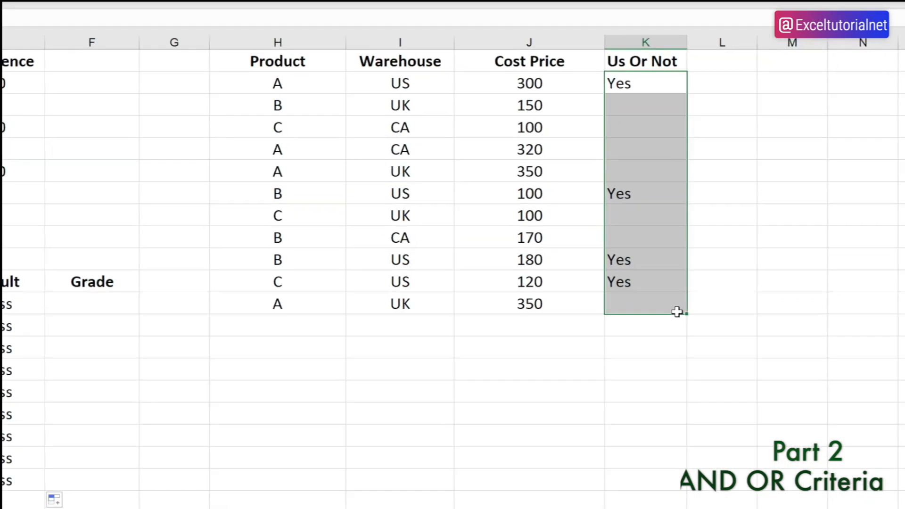
left_click(730, 56)
left_click_drag(639, 85, 642, 314)
key("Delete")
Step: Rename the header in K1 to Sale Price
double_click(636, 64)
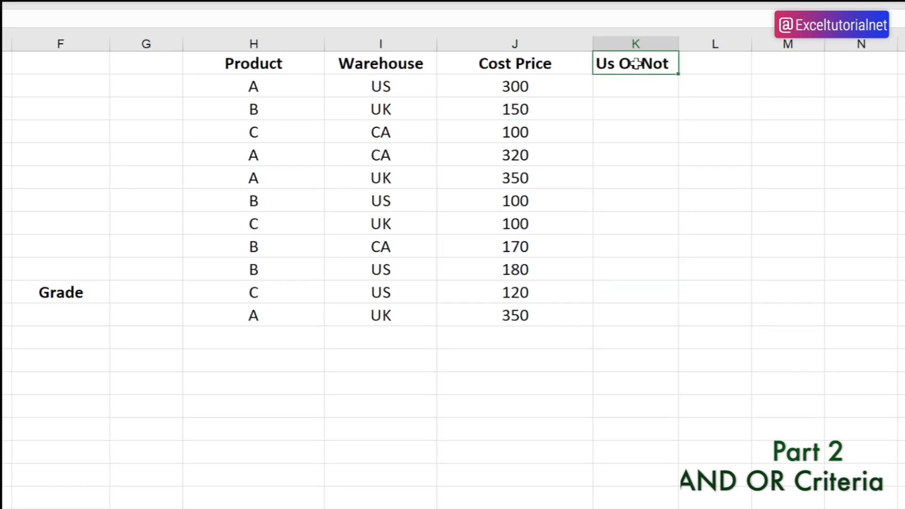
triple_click(638, 64)
type("sA")
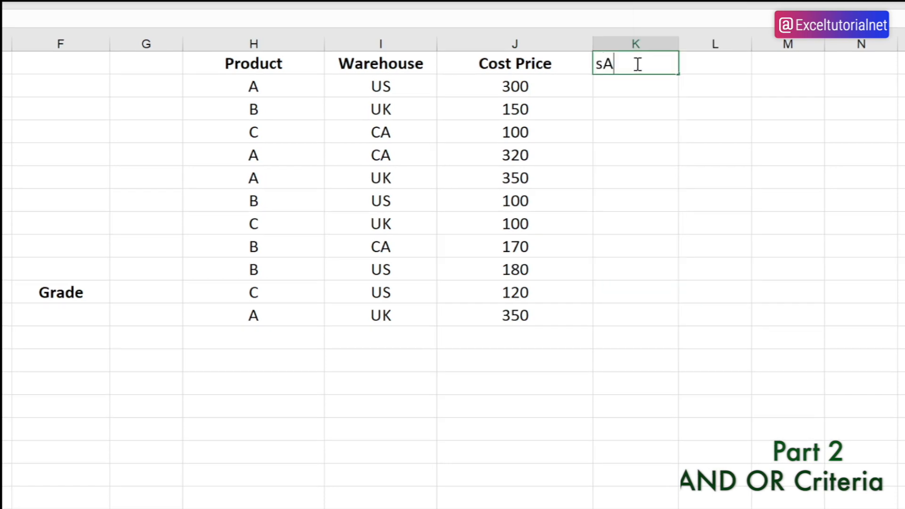
key("BackSpace")
key("BackSpace")
type("Sale Price")
key("Return")
Step: Review the Cost Price values, the empty Sale Price cell K2 and the Product column of the warehouse table
left_click(530, 85)
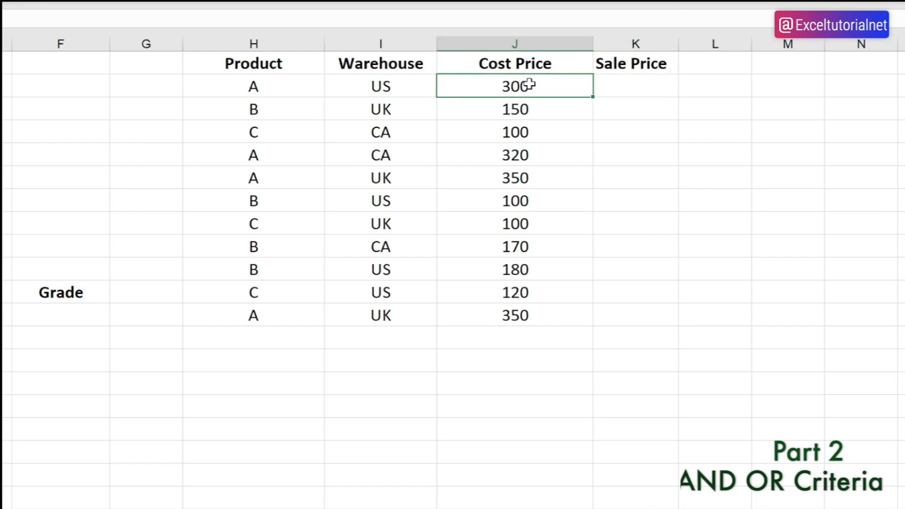
left_click(535, 101)
left_click(530, 86)
left_click(634, 87)
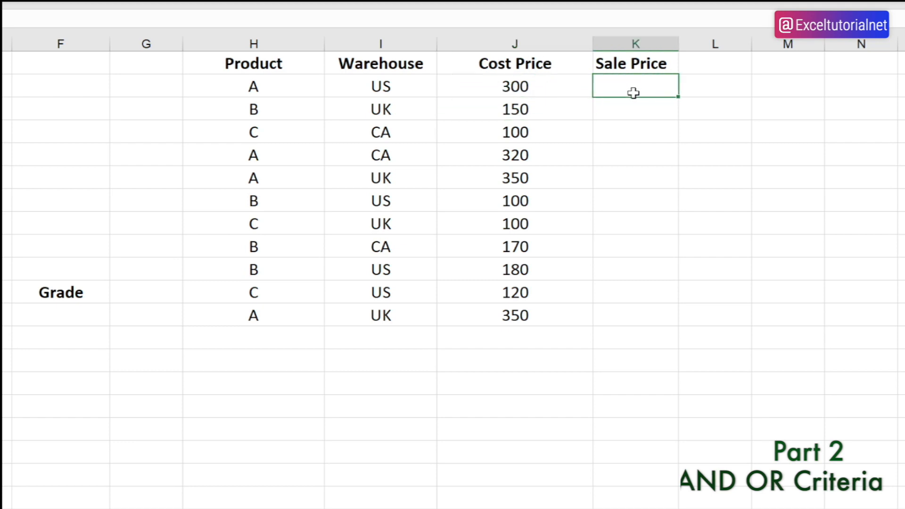
left_click_drag(239, 87, 255, 226)
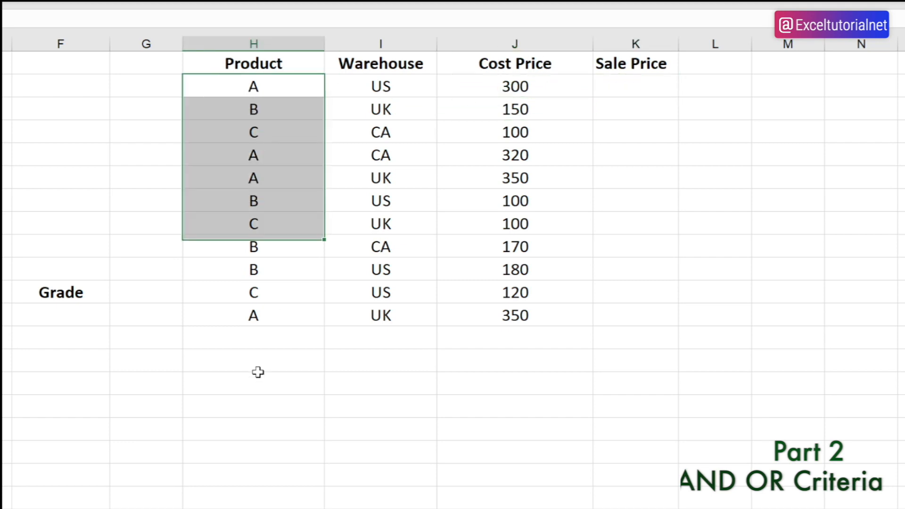
left_click_drag(258, 372, 260, 315)
left_click(573, 221)
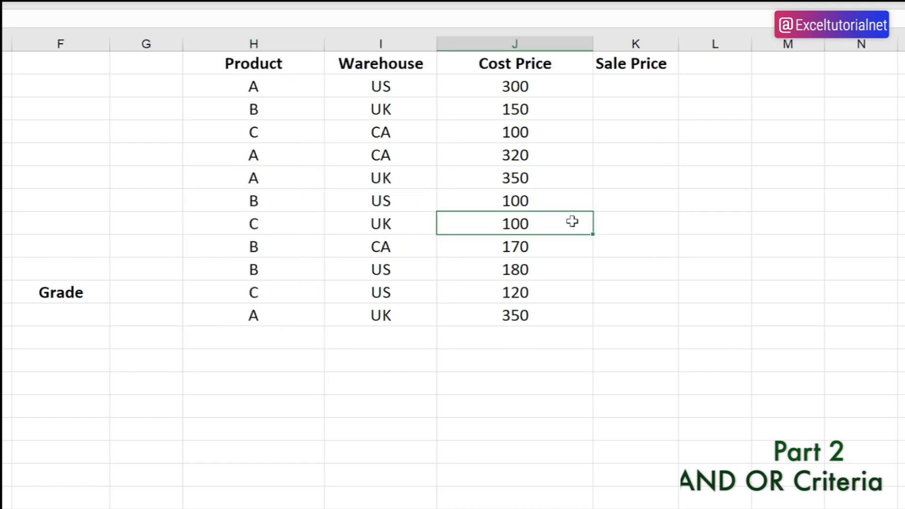
Step: Review the product and warehouse combinations, focusing on product A with US or CA, alongside the Cost Price and Sale Price columns
left_click(584, 253)
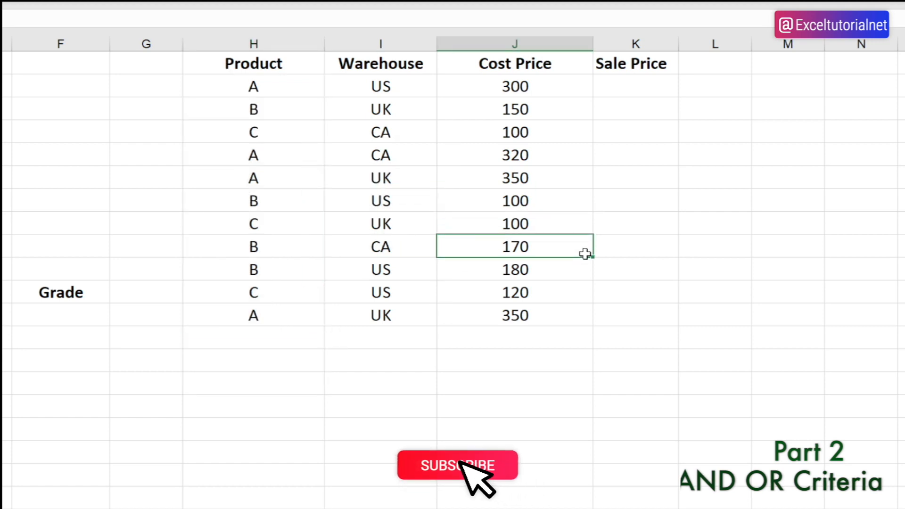
left_click(628, 90)
left_click(275, 85)
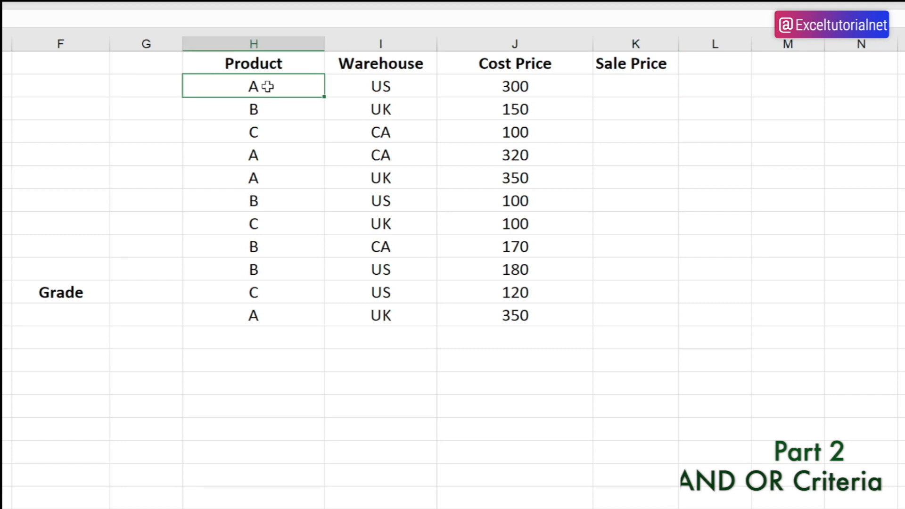
left_click_drag(381, 86, 382, 107)
left_click(389, 160)
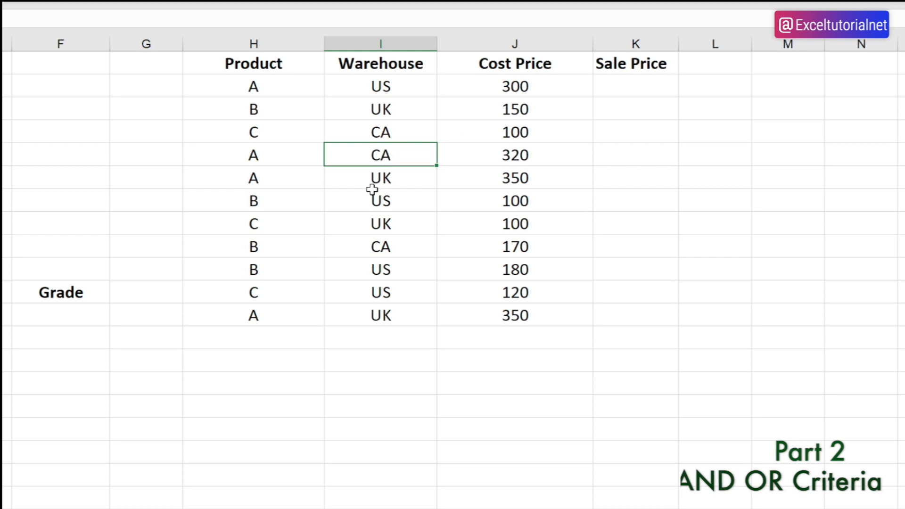
left_click(287, 86)
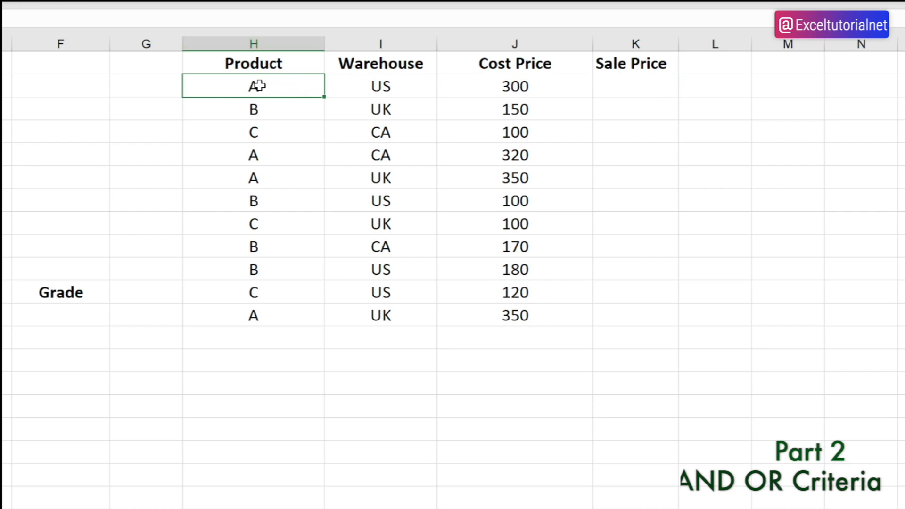
left_click(399, 81)
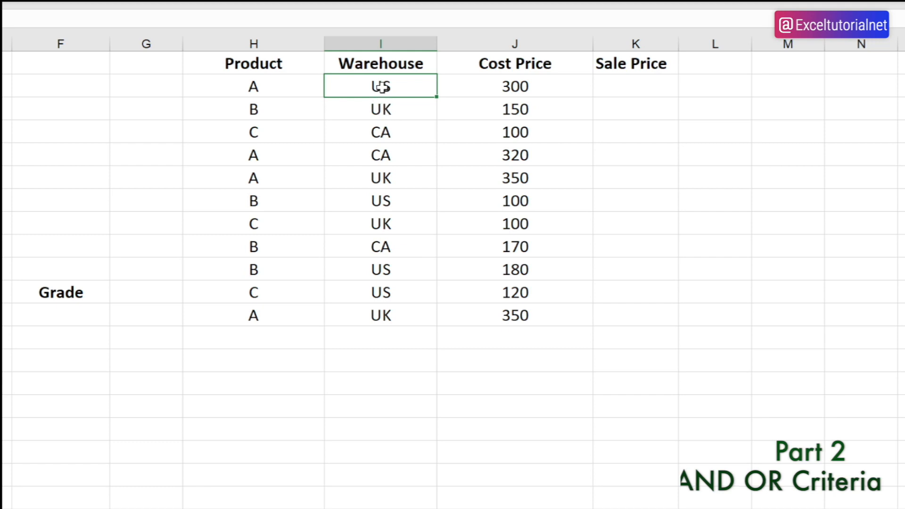
left_click(382, 133)
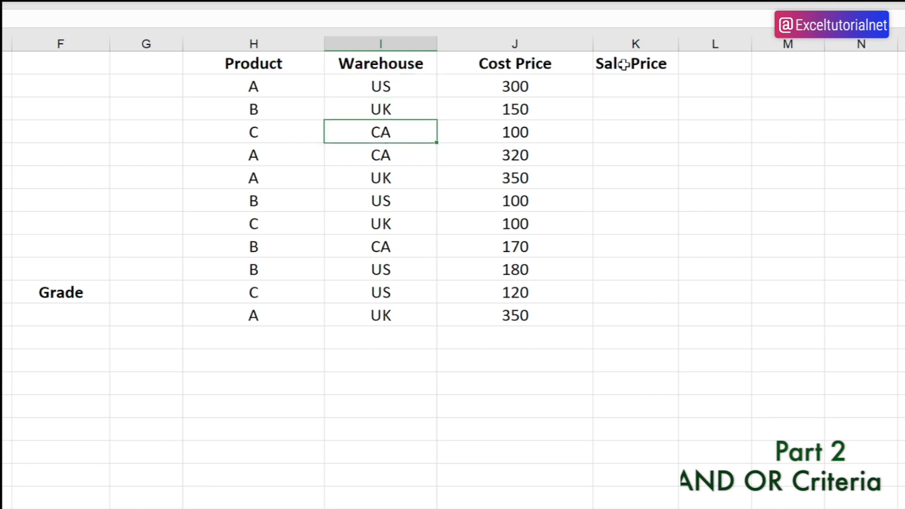
left_click(632, 85)
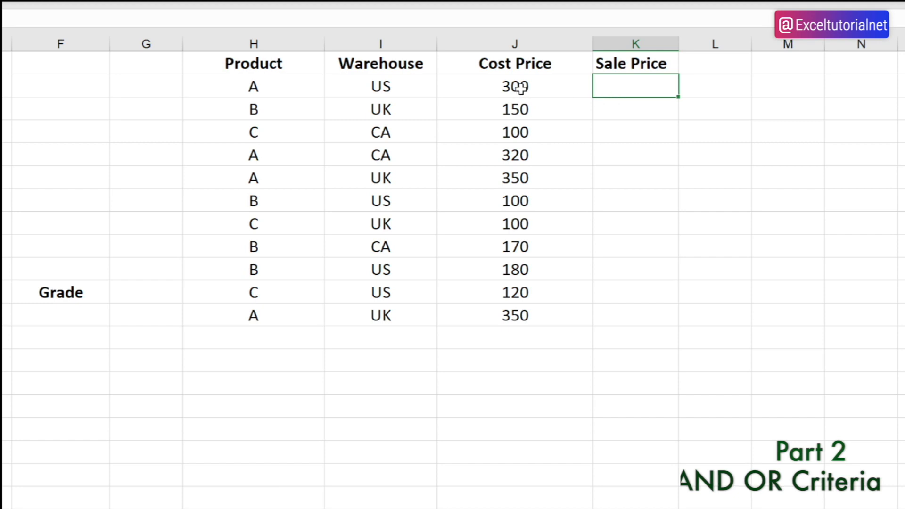
Step: Start the Sale Price formula in K2 with =IF(AND(H2="A", as the product condition
double_click(642, 86)
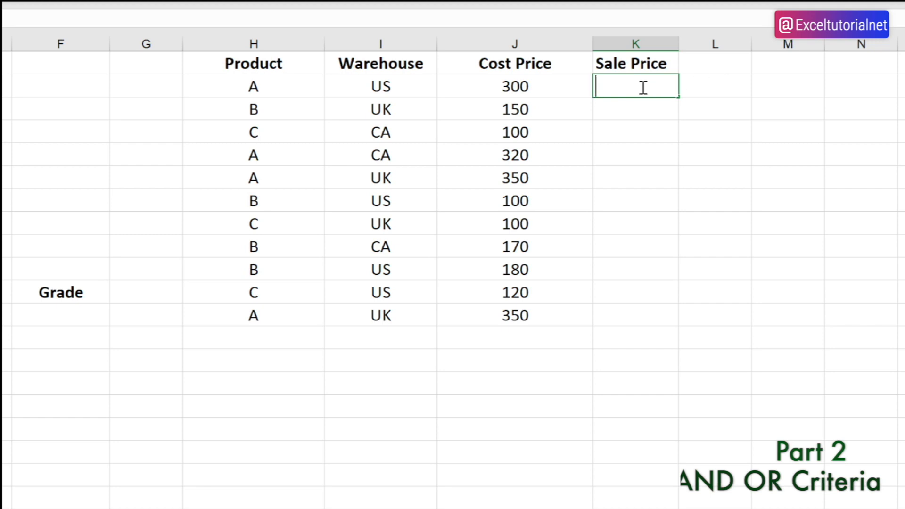
type("=IF(")
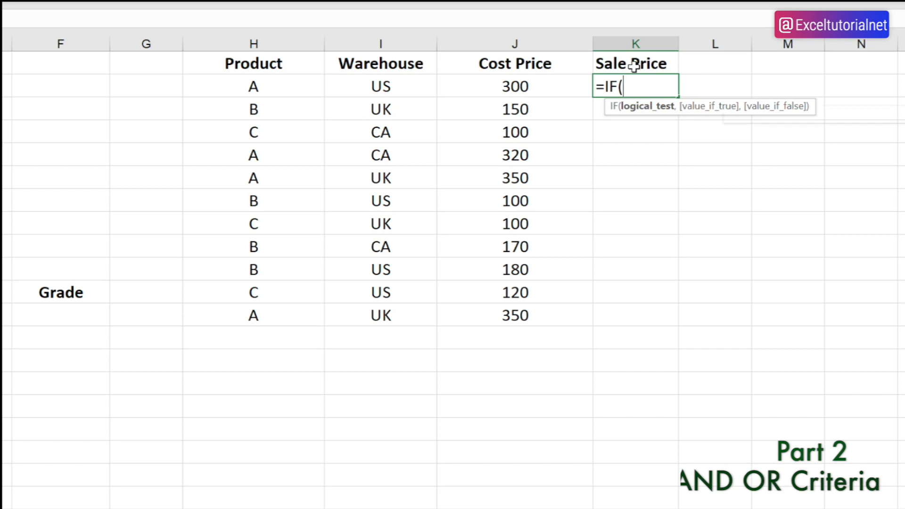
type("AND")
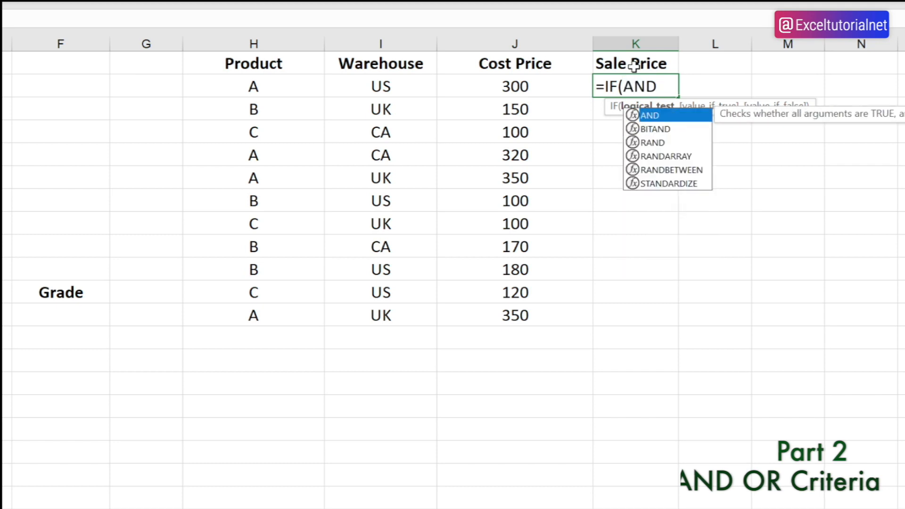
type("(")
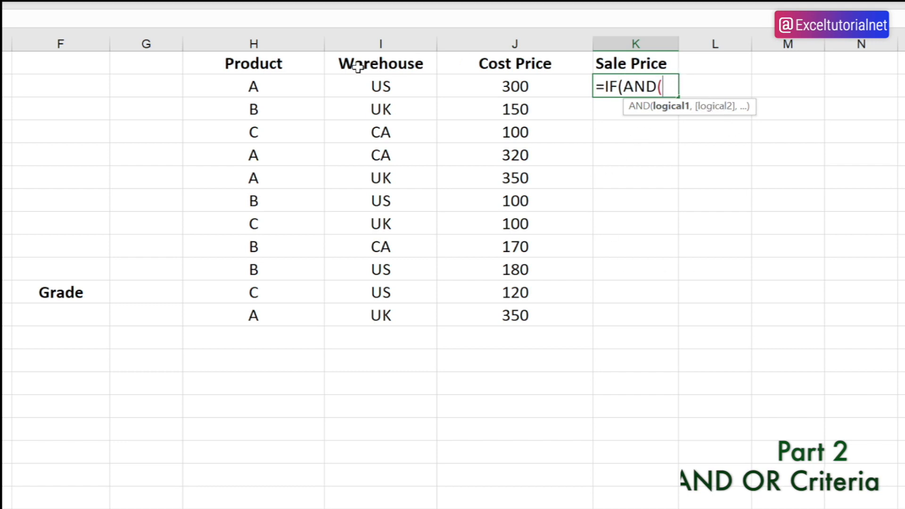
left_click(289, 81)
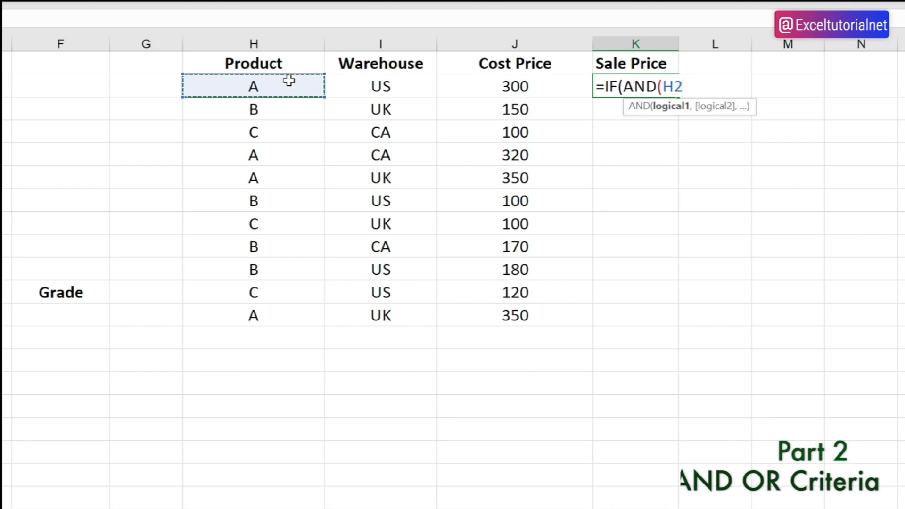
type("=\"A\",")
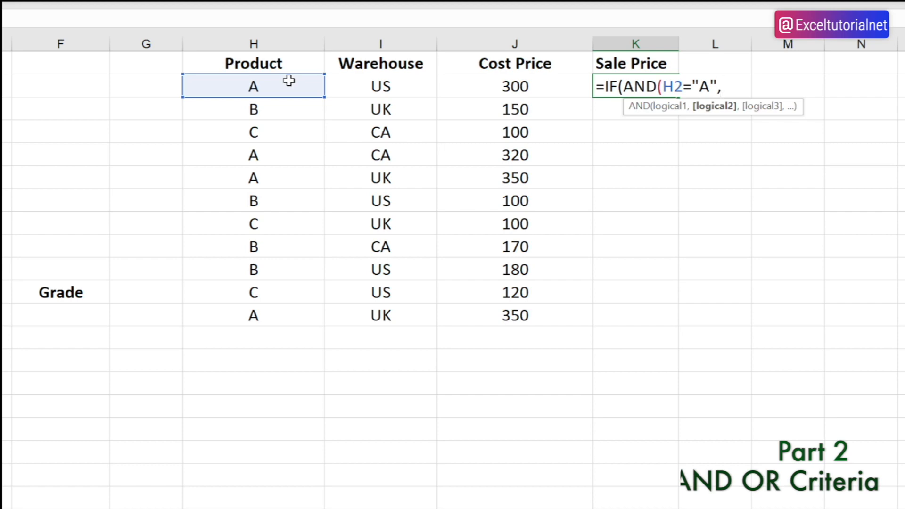
Step: Add OR(I2="US",I2="CA") as the second AND condition in the K2 formula and close the logical test
type("OR")
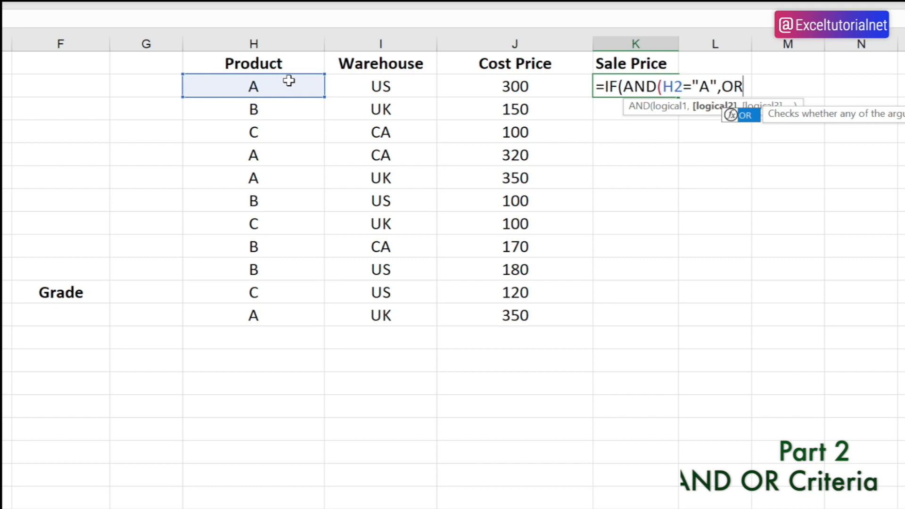
type("(")
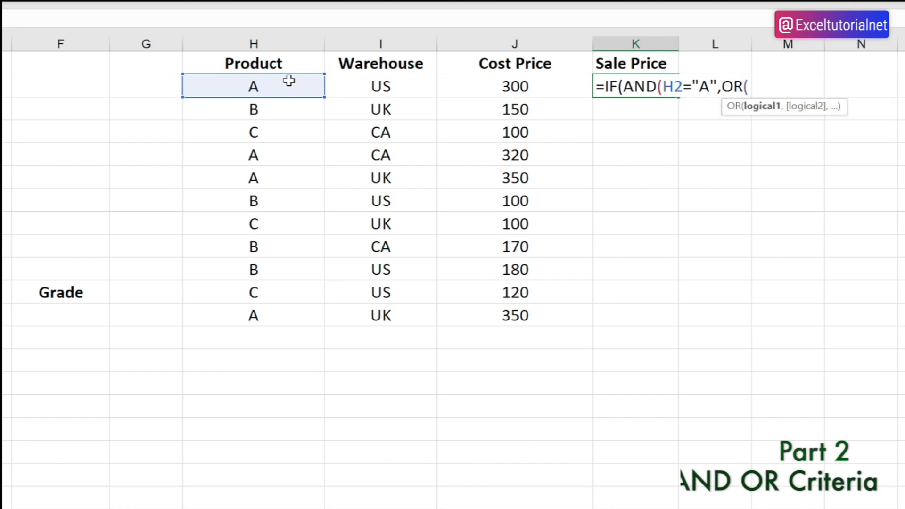
left_click(401, 86)
type("=\"u")
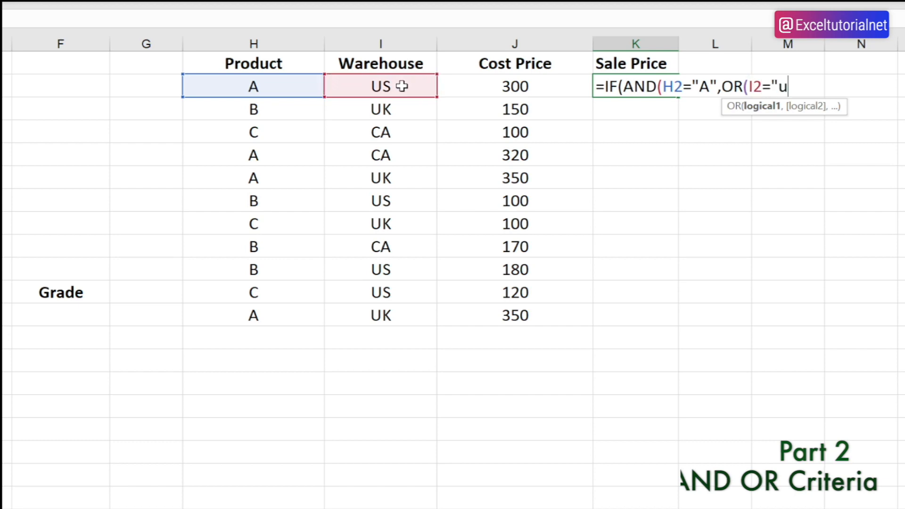
type("s\",")
left_click(401, 86)
type("=\"CA")
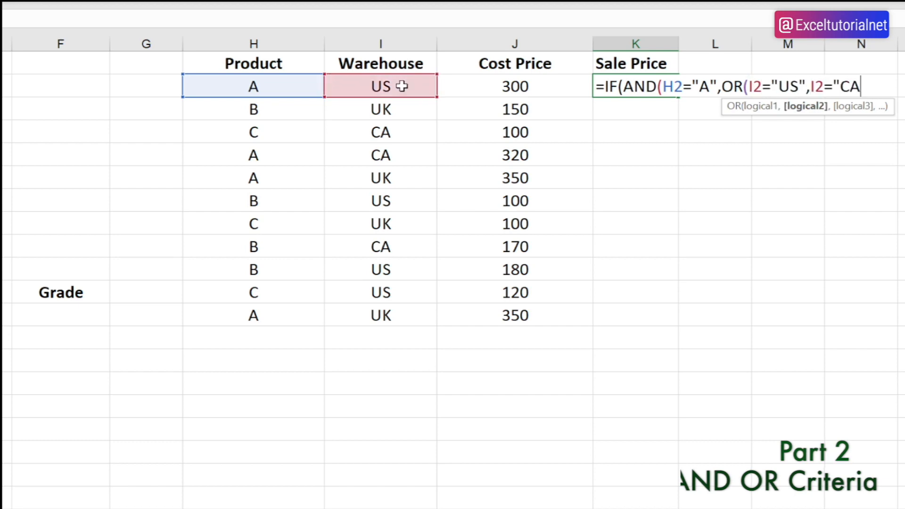
type("\")")
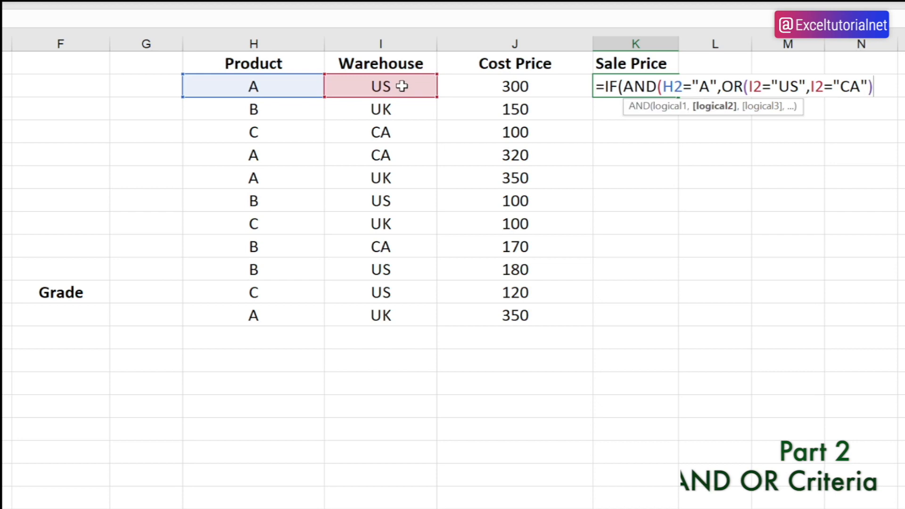
type(")")
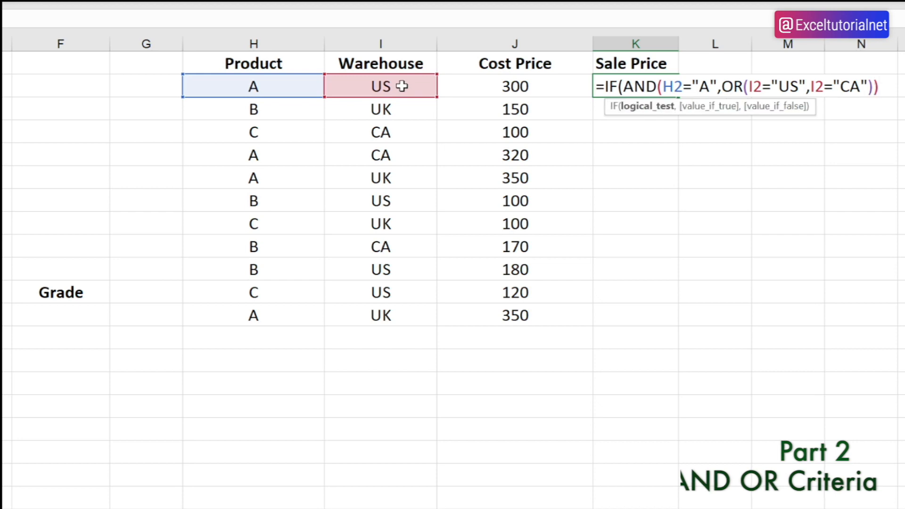
Step: Complete the K2 formula with J2*1.2 as the true value and J2*1.5 as the false value
type(",")
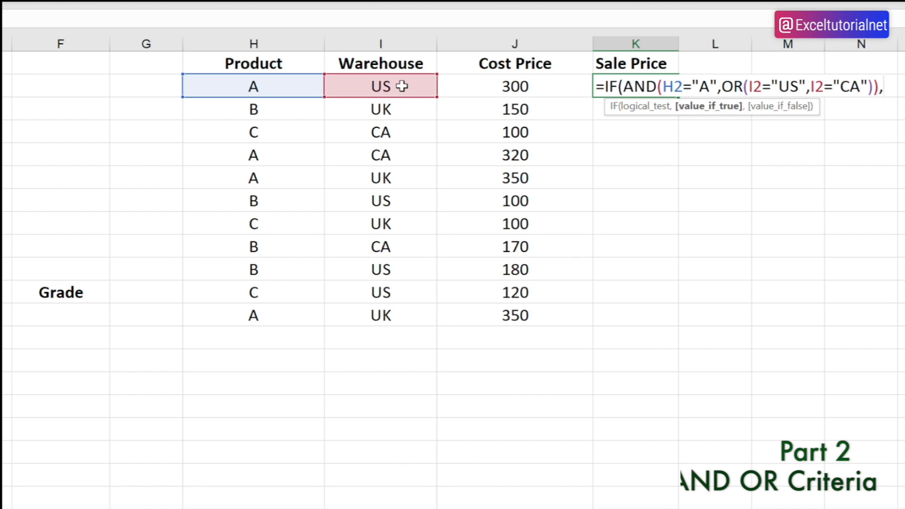
left_click(502, 90)
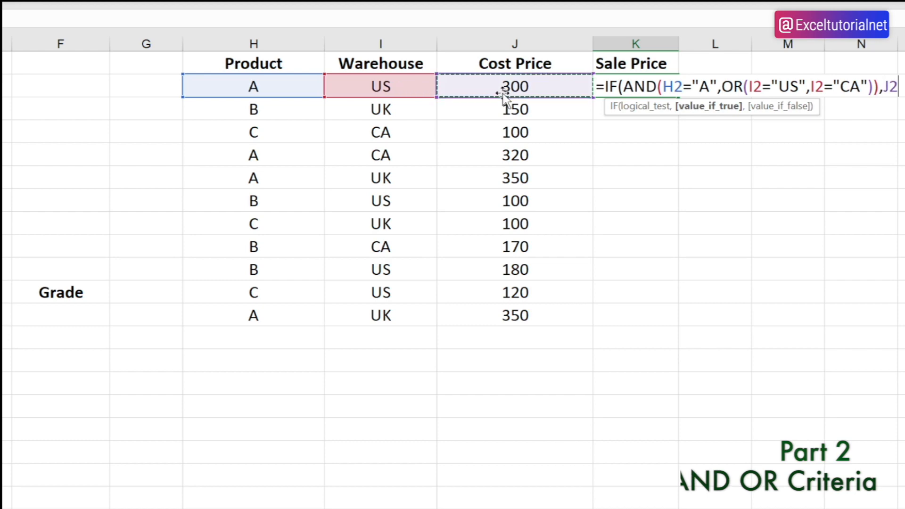
type("*")
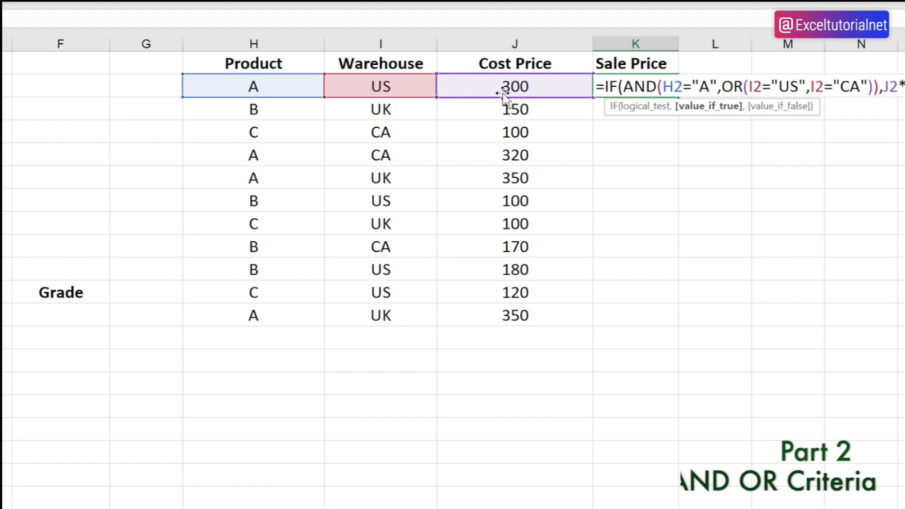
type(",")
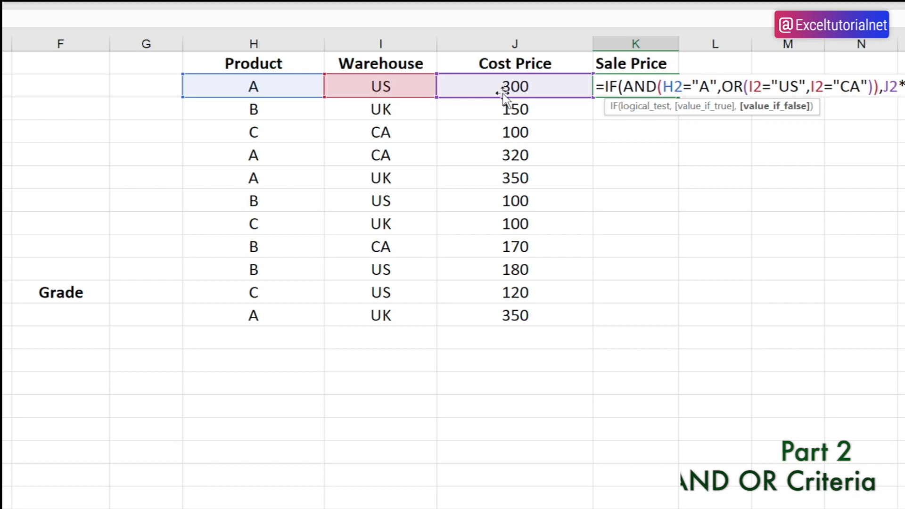
type("J2")
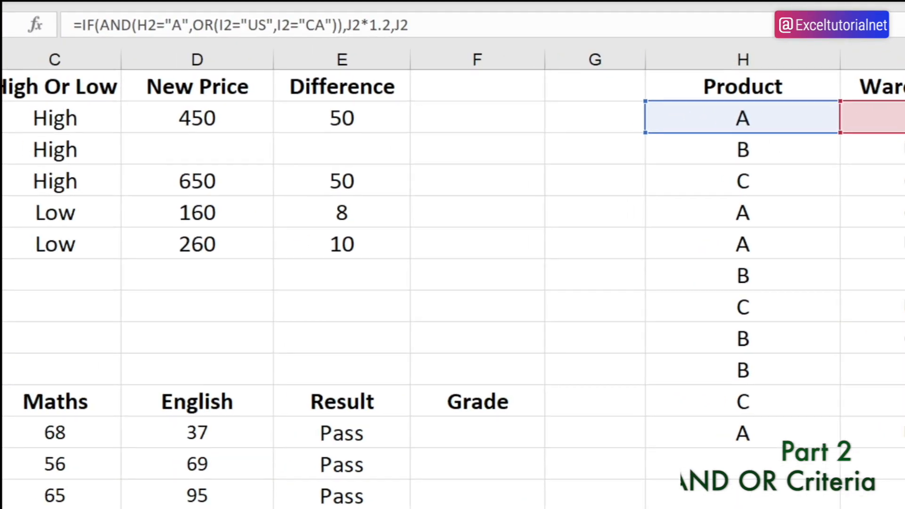
type("*1.")
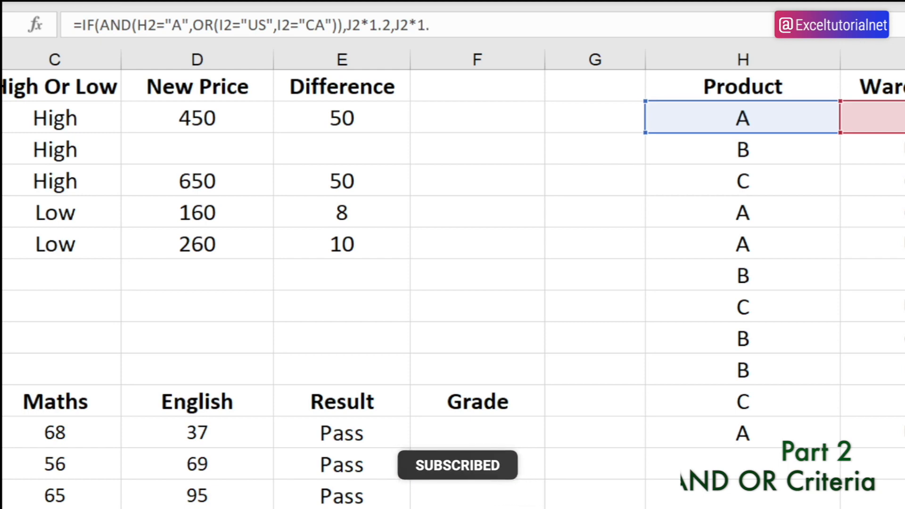
type("5")
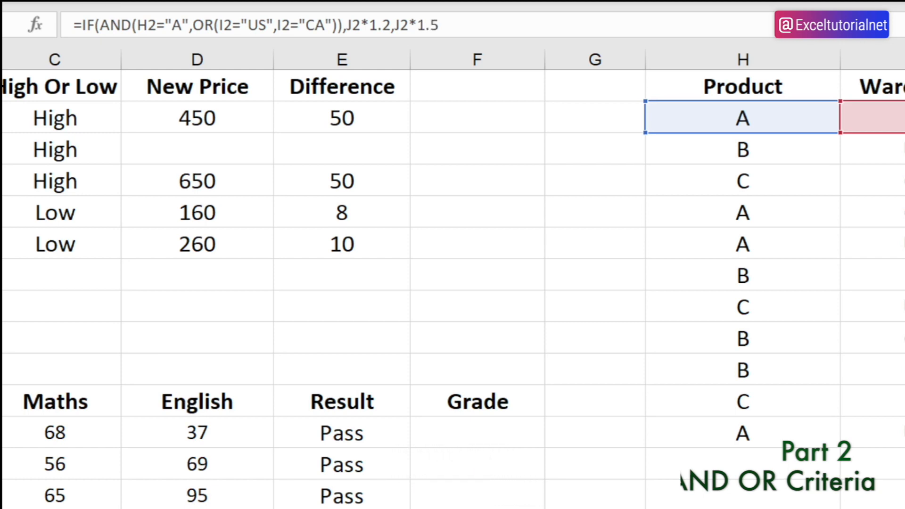
type(")")
key("Return")
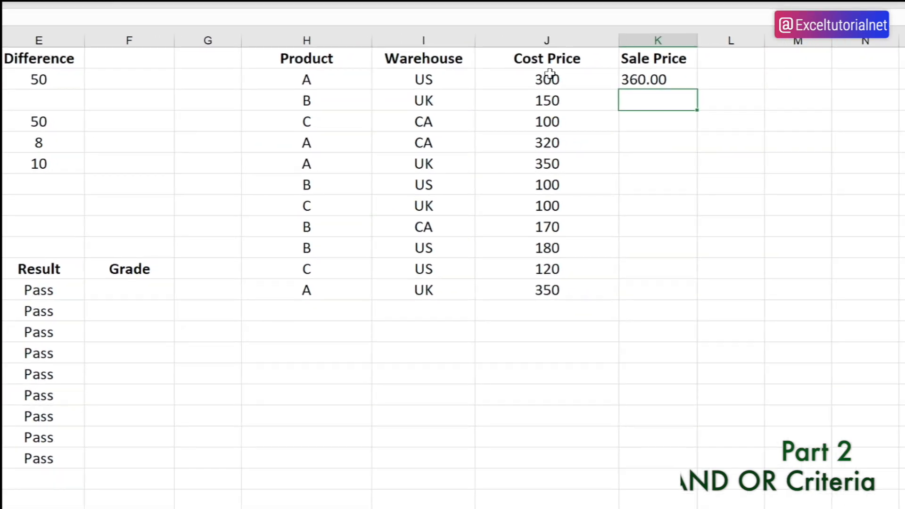
Step: Fill the Sale Price formula from K2 down to K12
left_click(667, 78)
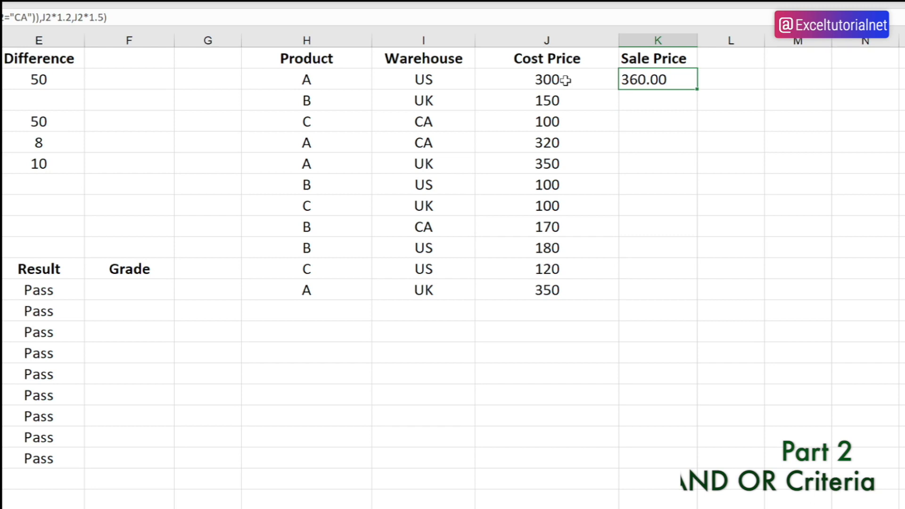
double_click(697, 90)
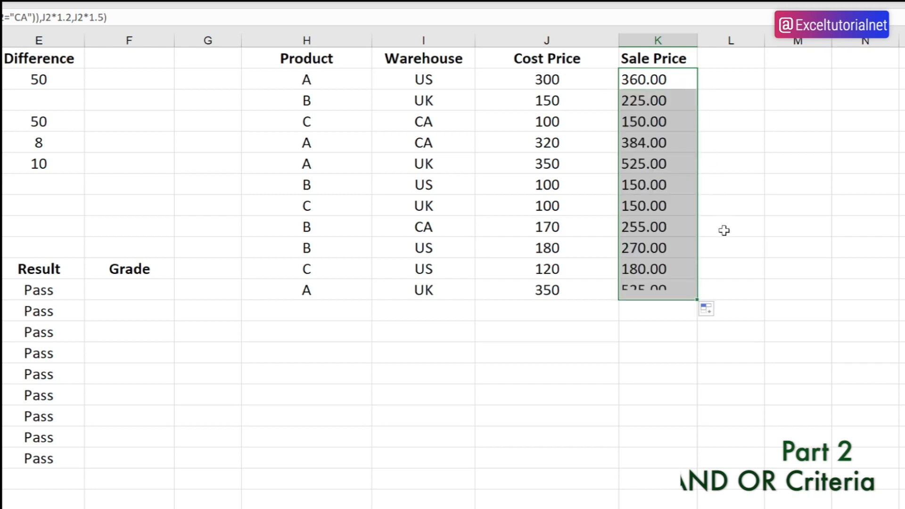
left_click(672, 230)
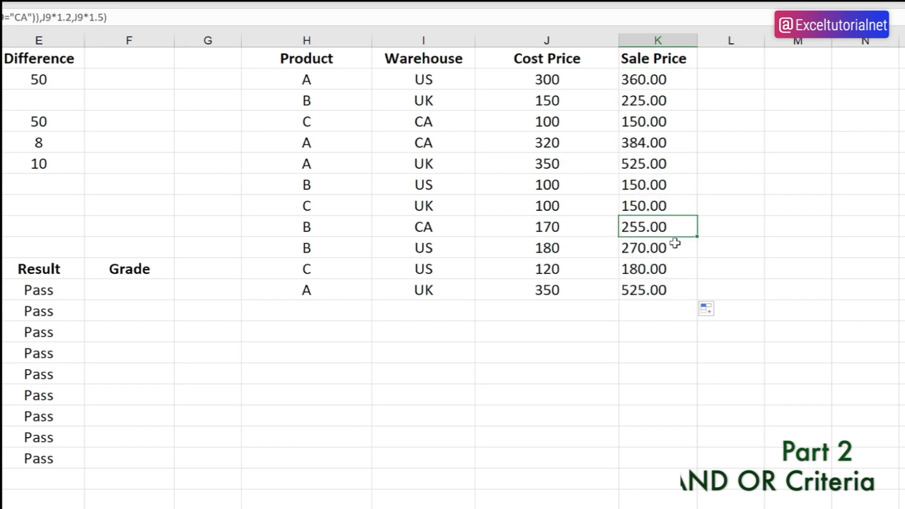
Step: Check the Sale Price results against the criteria, highlighting the product A rows with US and CA warehouses in H2:I2 and H5:I5
left_click(668, 77)
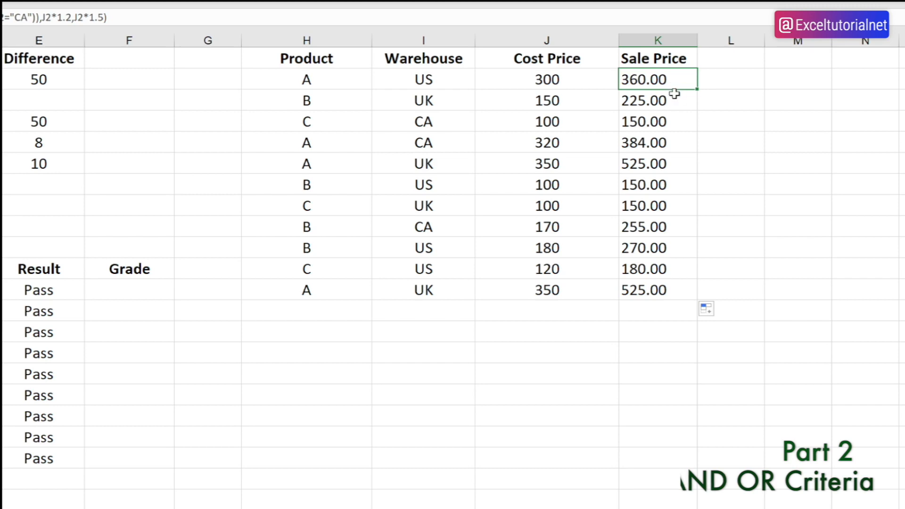
left_click(336, 80)
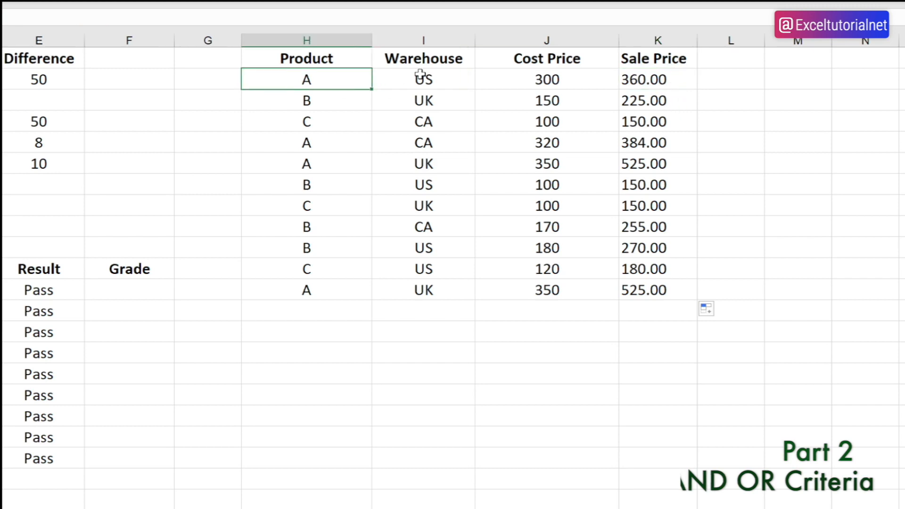
left_click(438, 78)
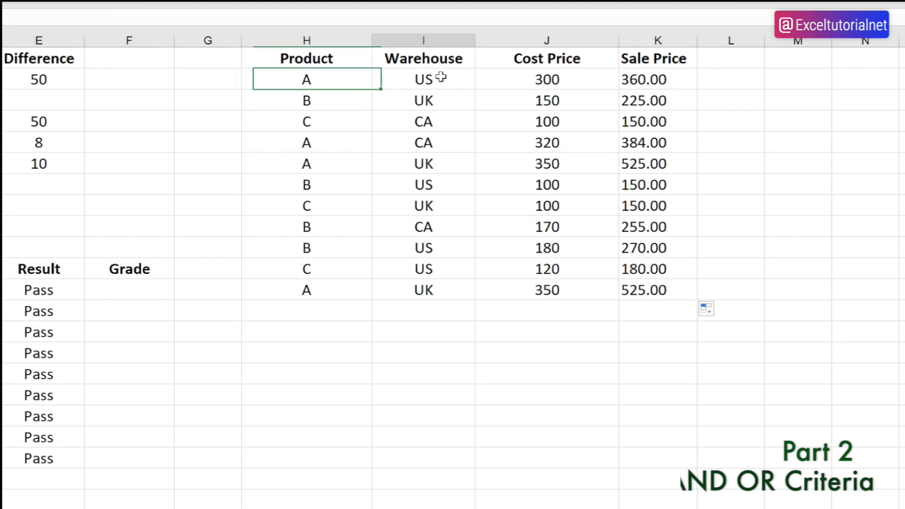
left_click(443, 126)
left_click_drag(306, 80, 410, 75)
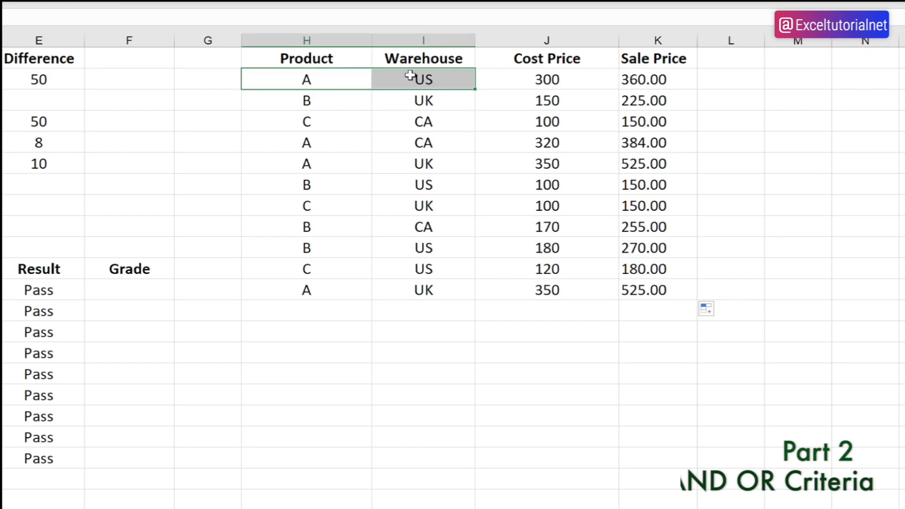
left_click_drag(313, 142, 430, 147, "ctrl")
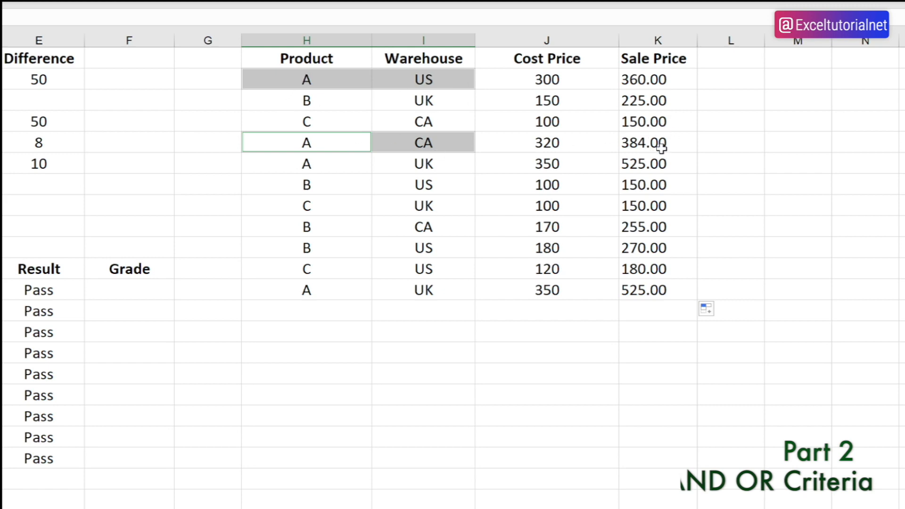
Step: Compare the cost price and sale price of the product B row with the UK warehouse
left_click(546, 99)
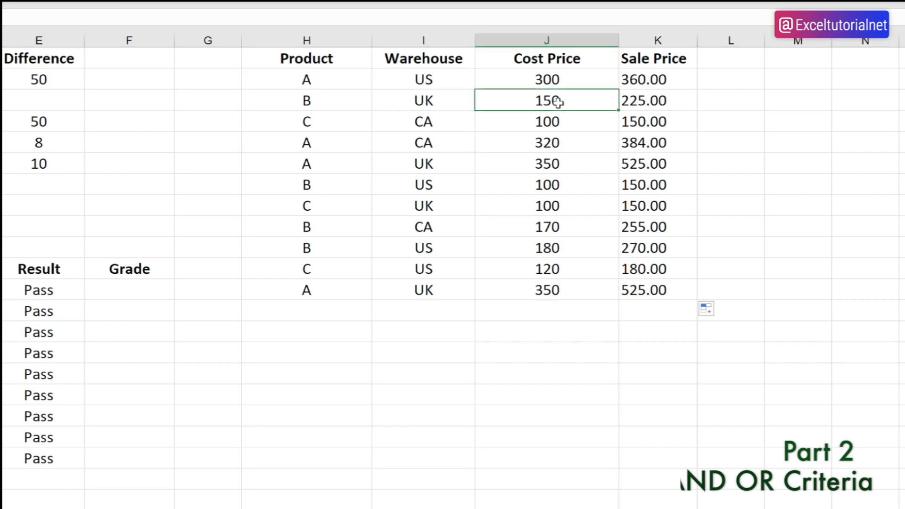
left_click(666, 98)
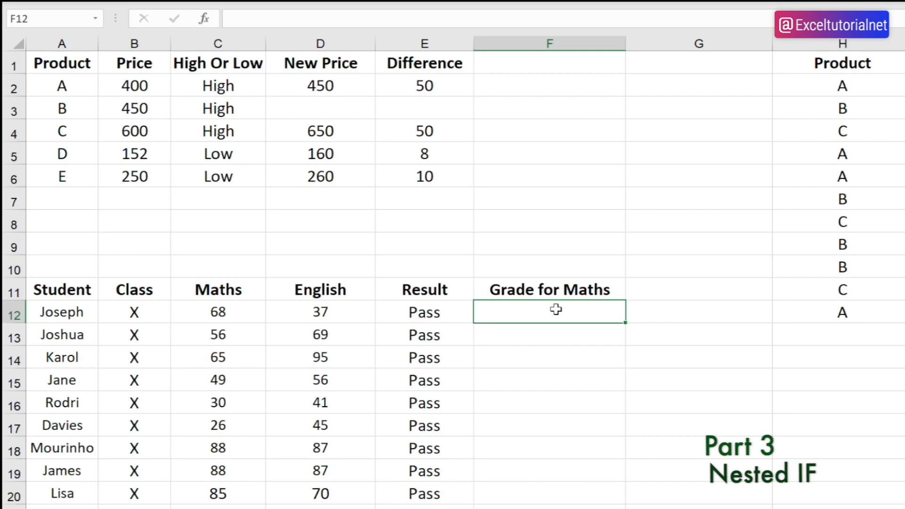
Step: Start an IF formula in F12 under Grade for Maths that tests C12<40 and returns "F" when true
left_click(81, 312)
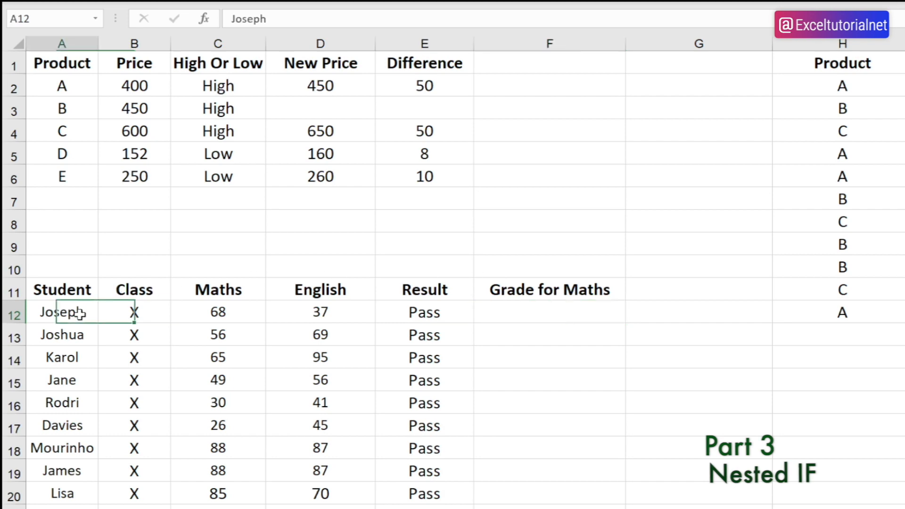
left_click(246, 315)
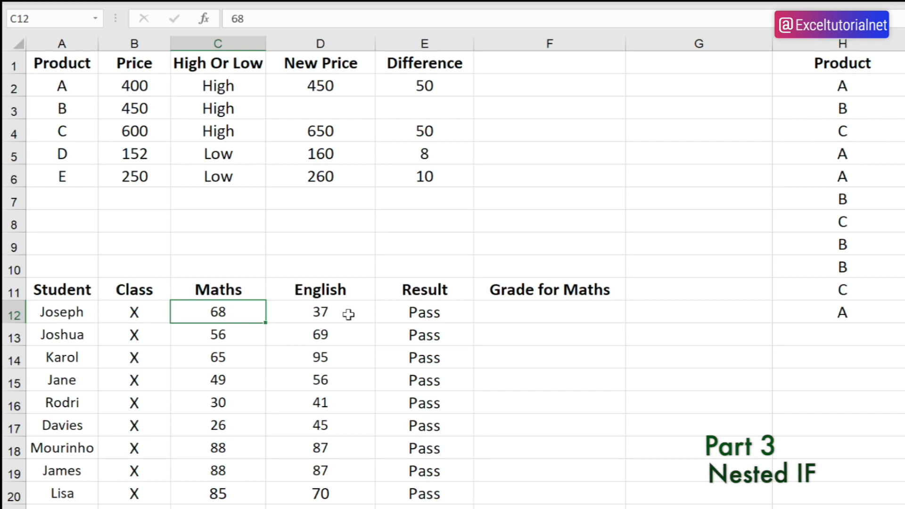
left_click(515, 317)
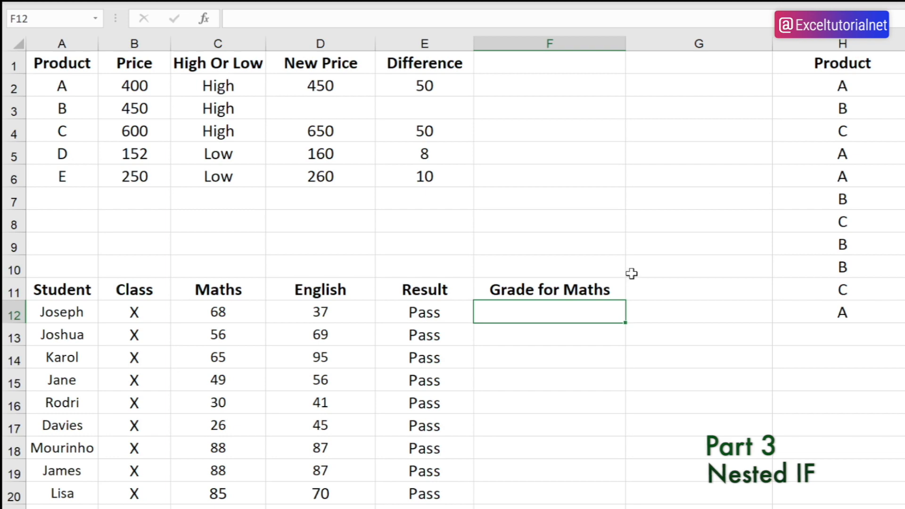
double_click(568, 307)
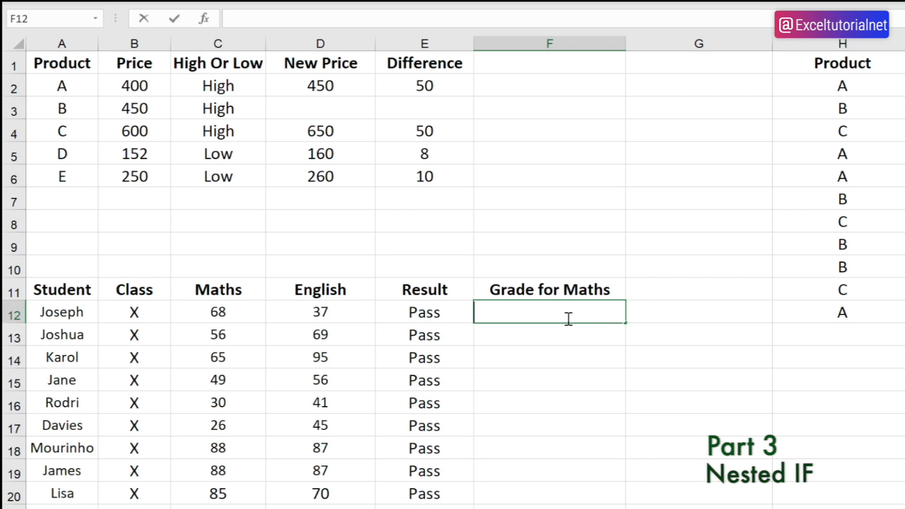
key("Escape")
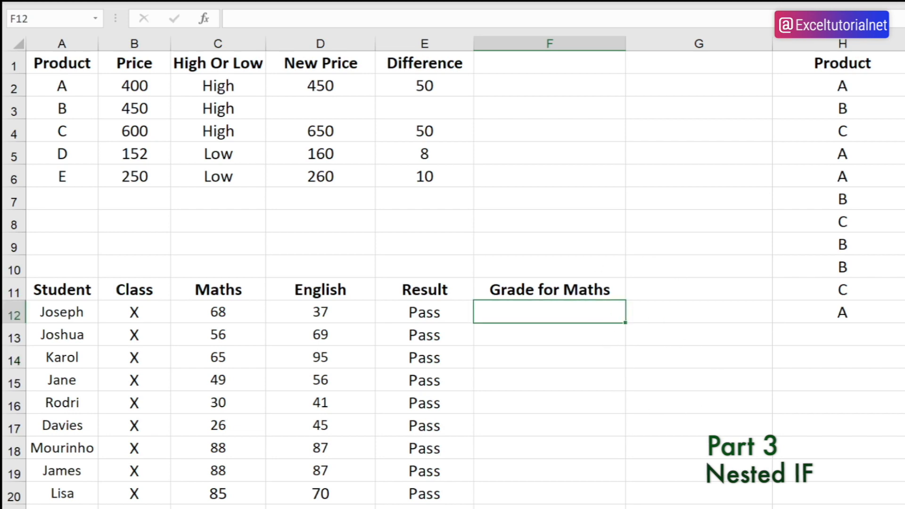
left_click(267, 16)
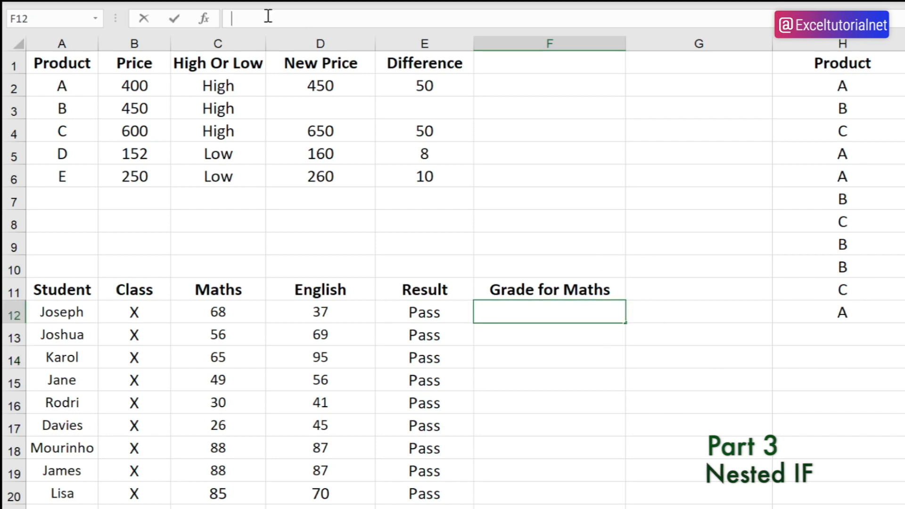
type("=IF(")
left_click(221, 310)
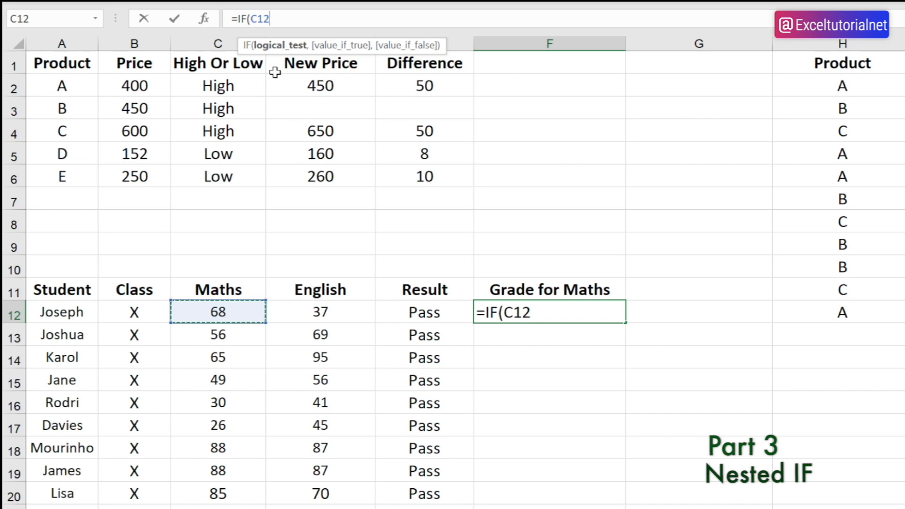
type("<40,")
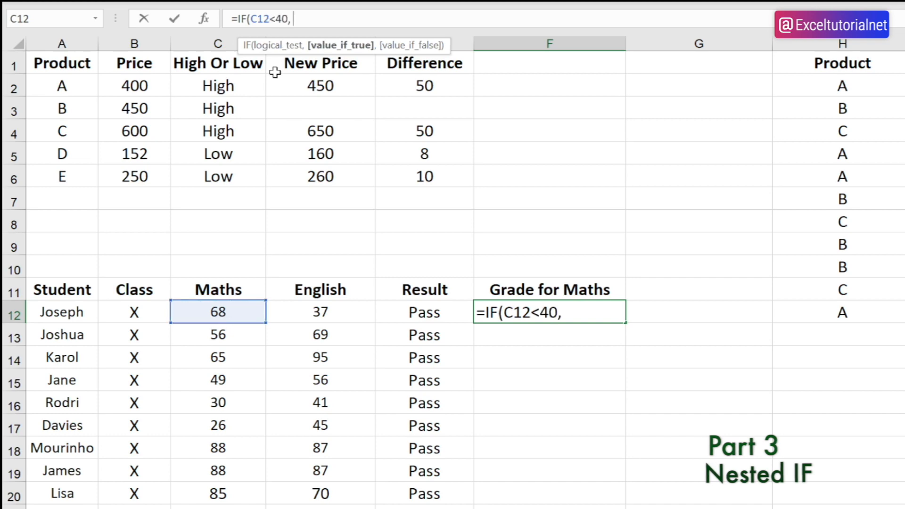
type(" \"F\",")
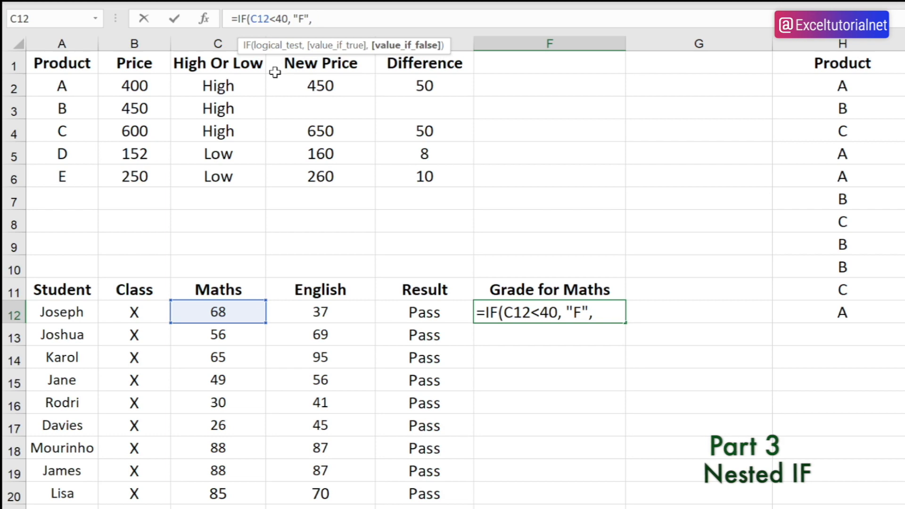
Step: Nest a second IF as the false value of the F12 formula, testing C12<60 and returning "D" when true
type("IF")
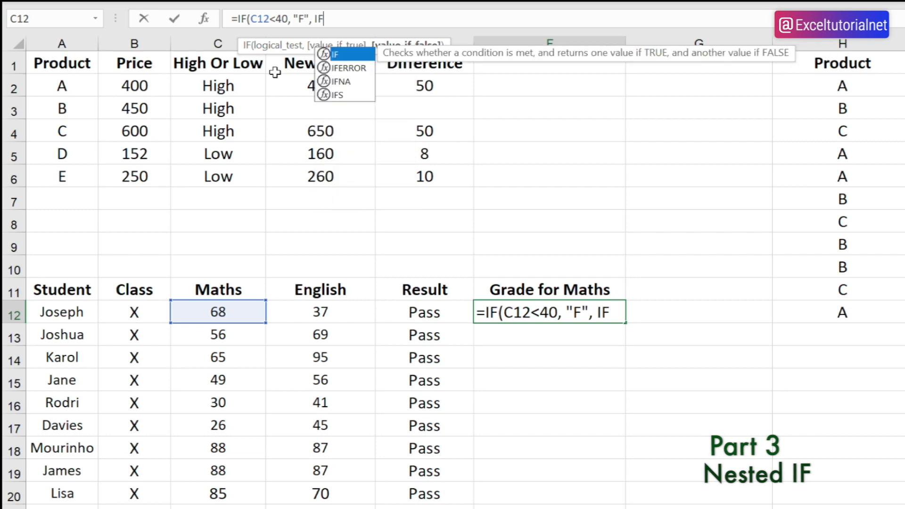
type("(")
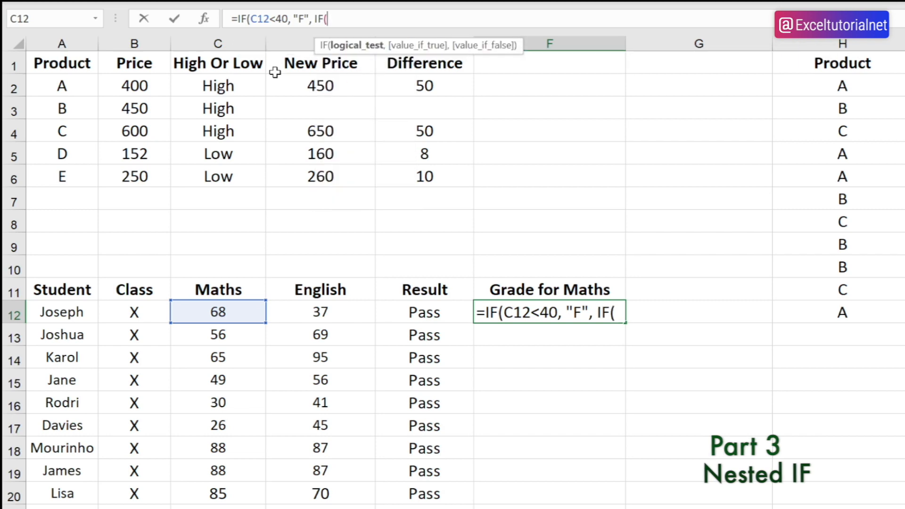
left_click(238, 316)
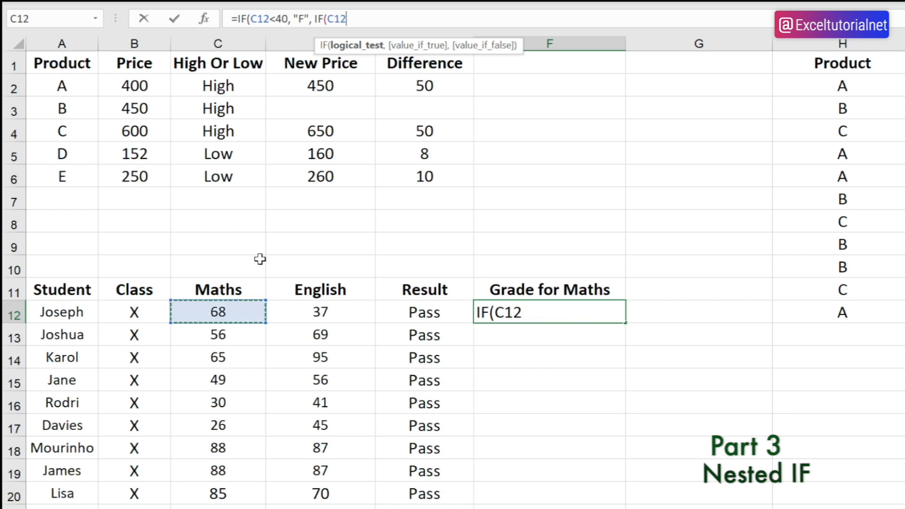
type("<60,")
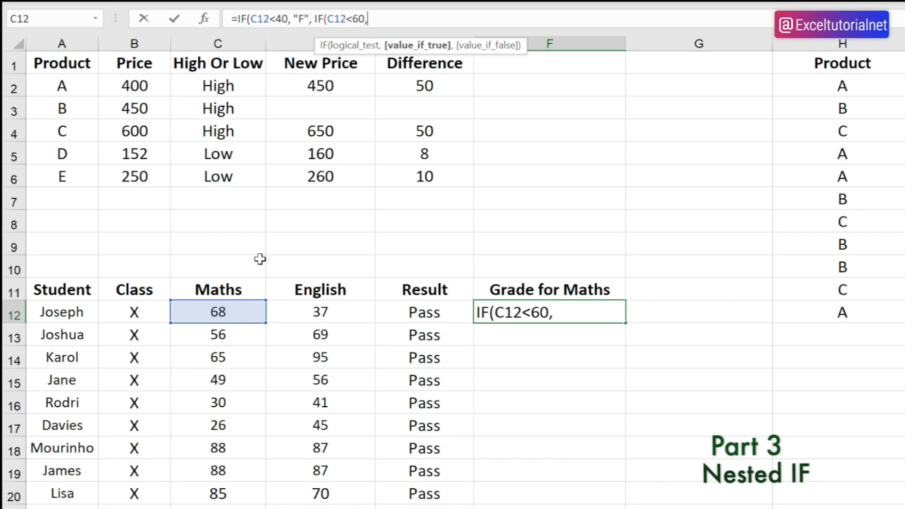
type("\"")
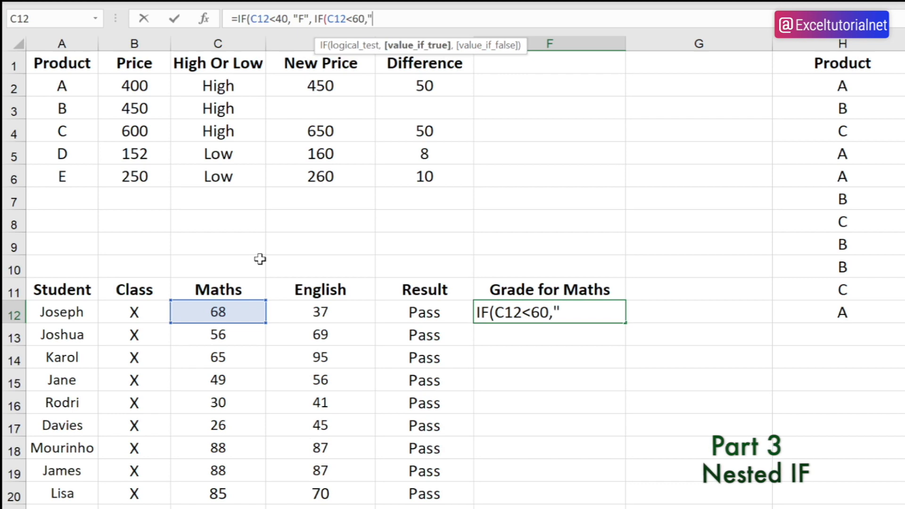
type("D")
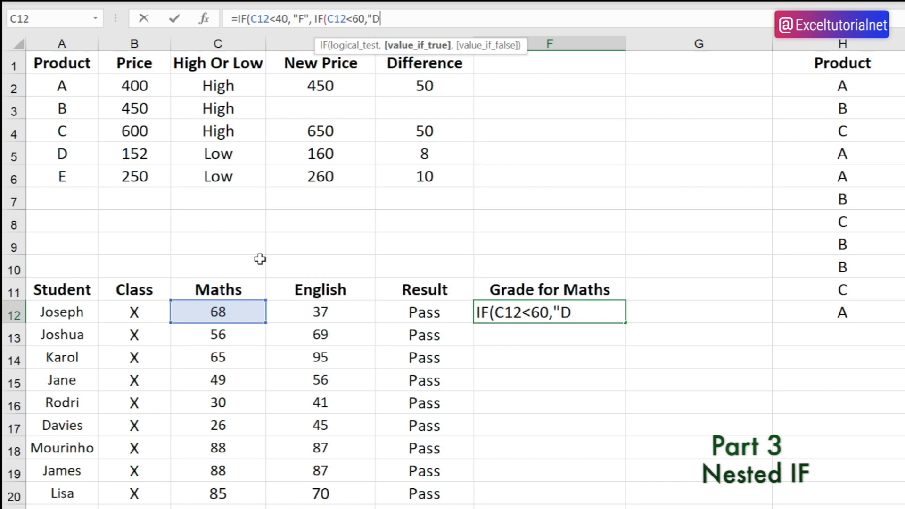
type("\",")
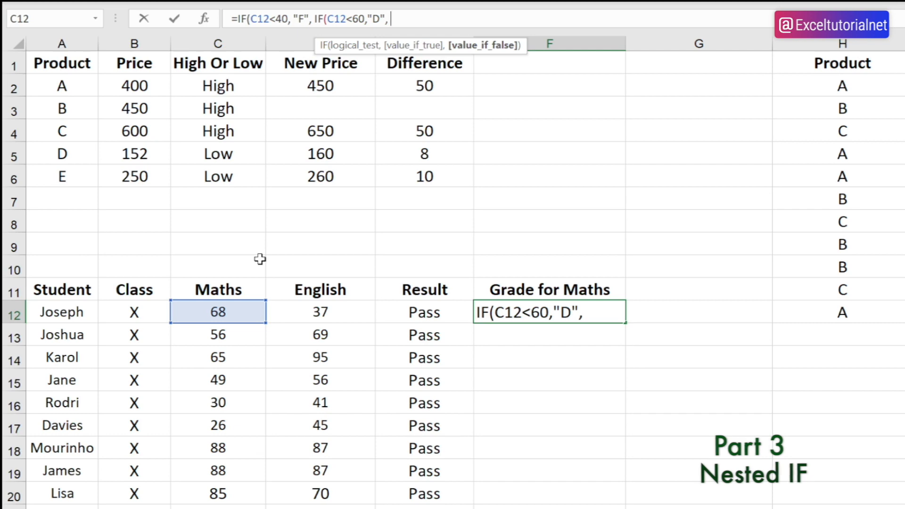
Step: Nest a third IF in the F12 formula, testing C12<70 and returning "C" when true
type("IF(")
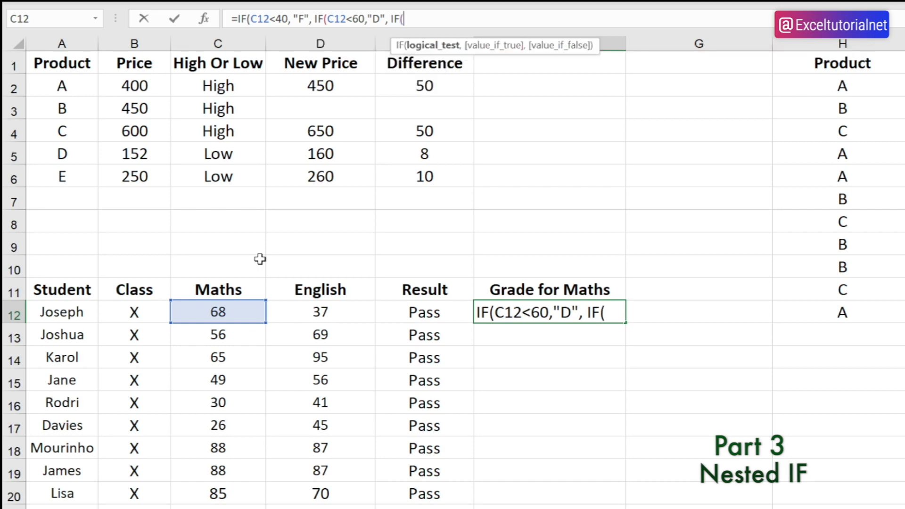
left_click(241, 311)
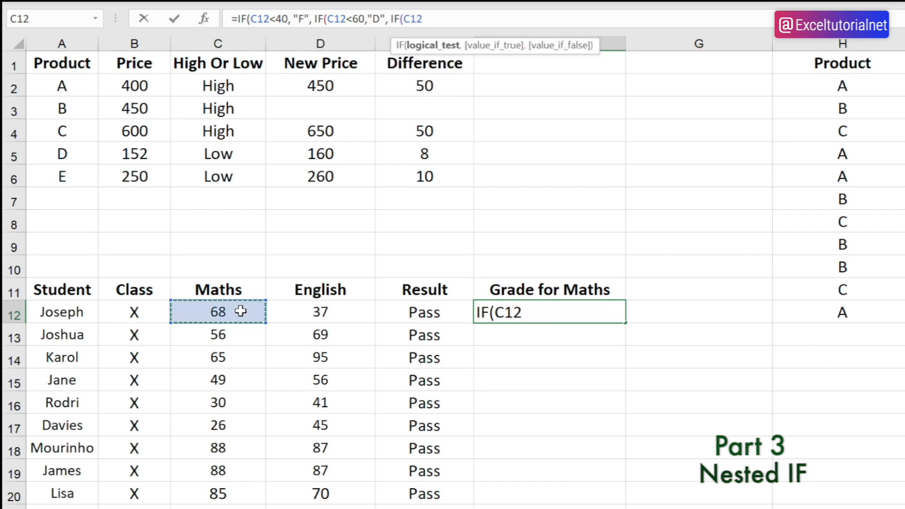
type("<70, ")
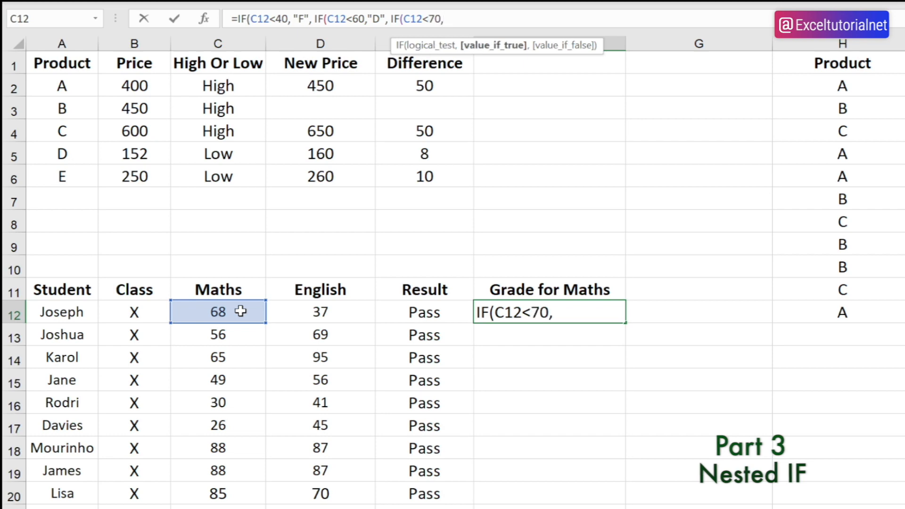
type("\"C\",")
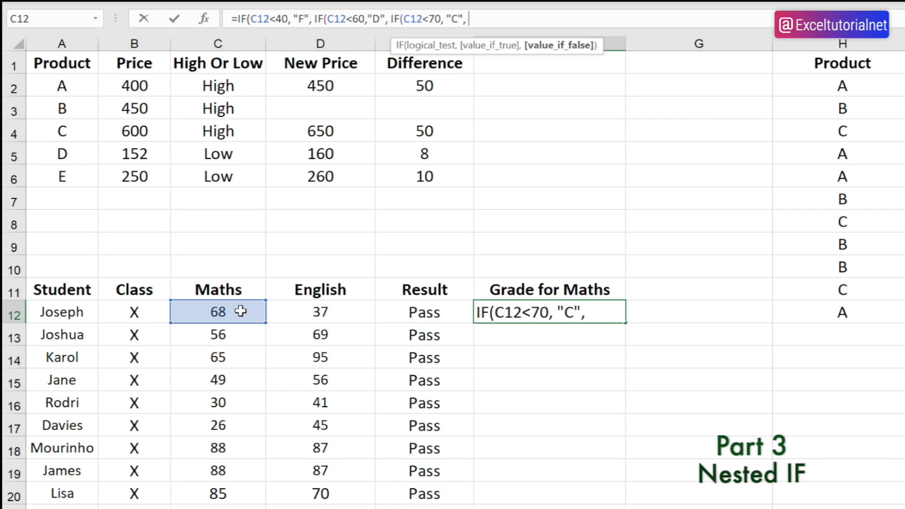
Step: Nest a fourth IF in F12 testing C12<90, with "B" if true and "A" if false, then close all brackets and enter the formula
type("IF(")
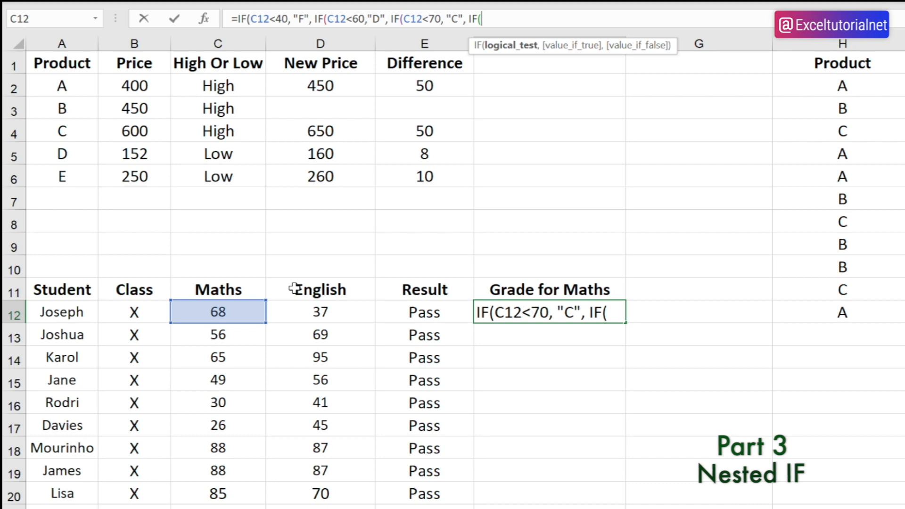
left_click(201, 312)
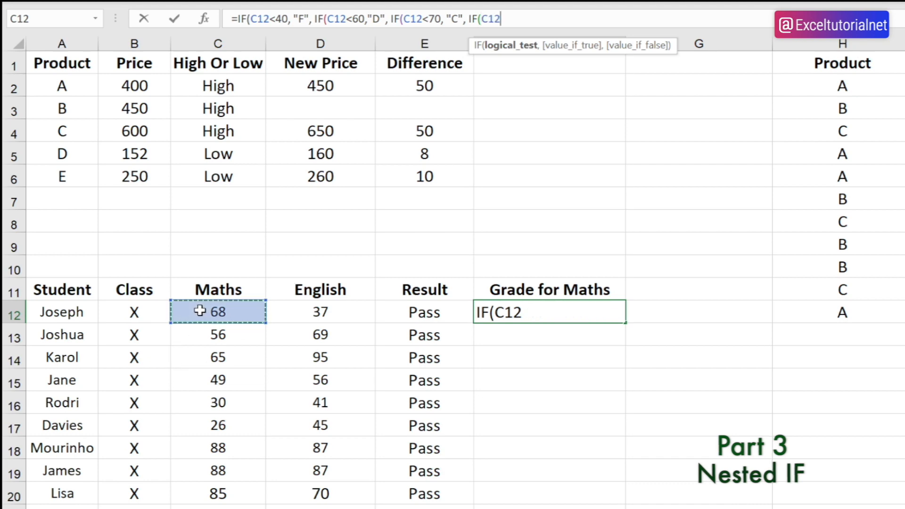
type("<90")
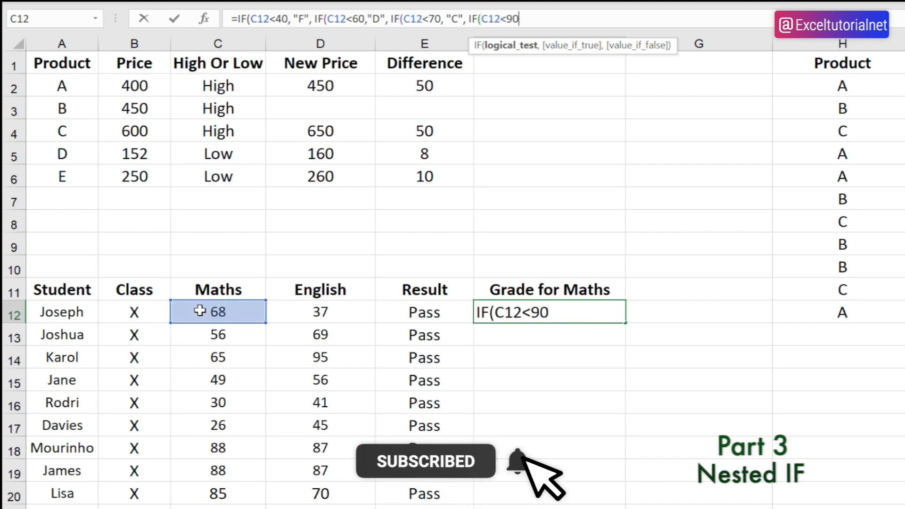
type(",")
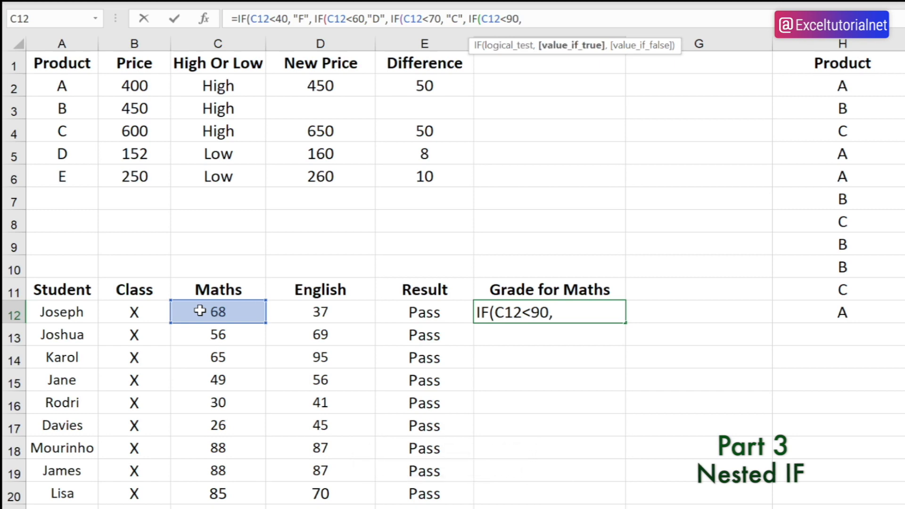
type(" \"B\"")
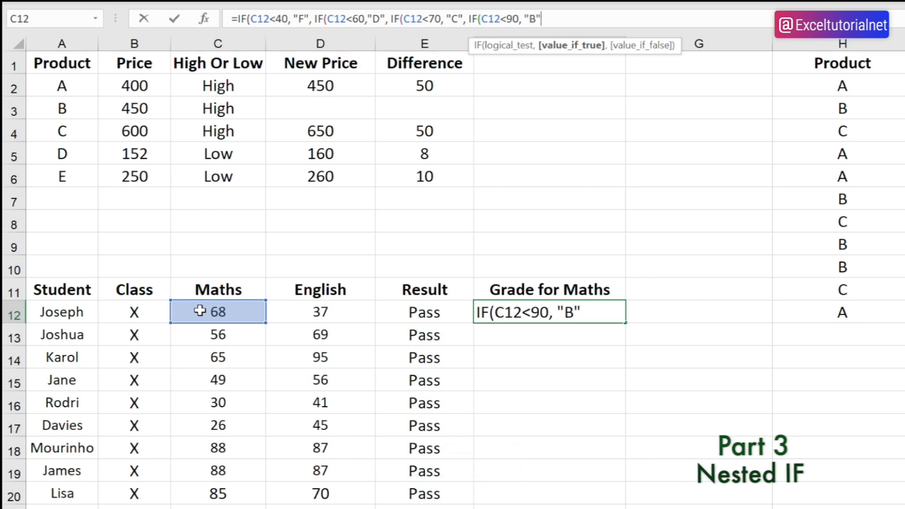
type(",")
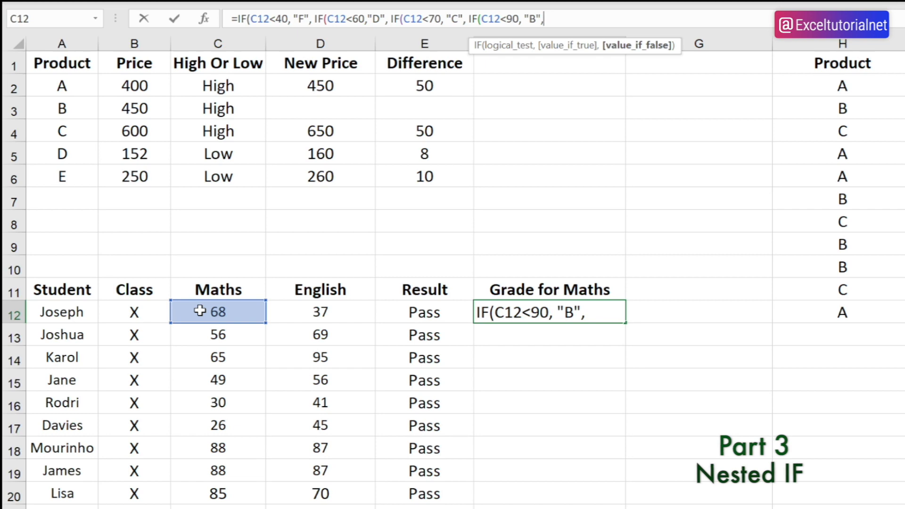
type("\"A\"")
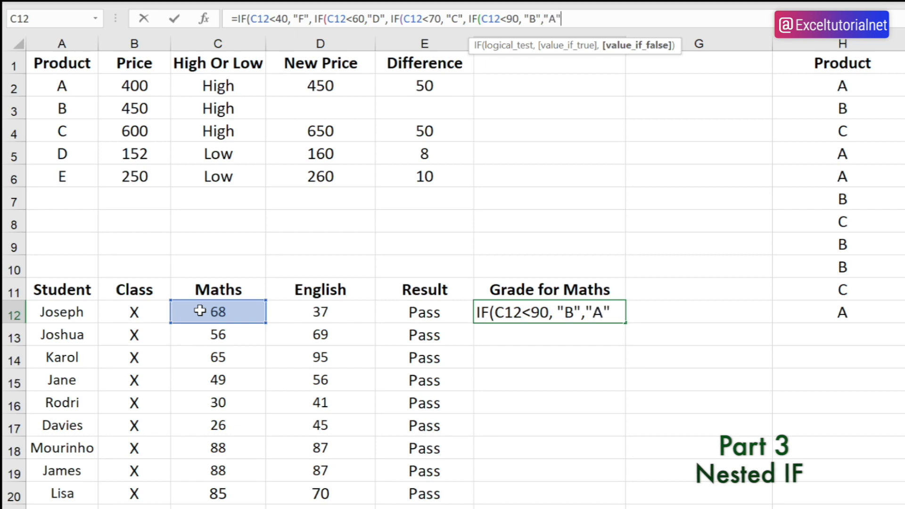
type(")")
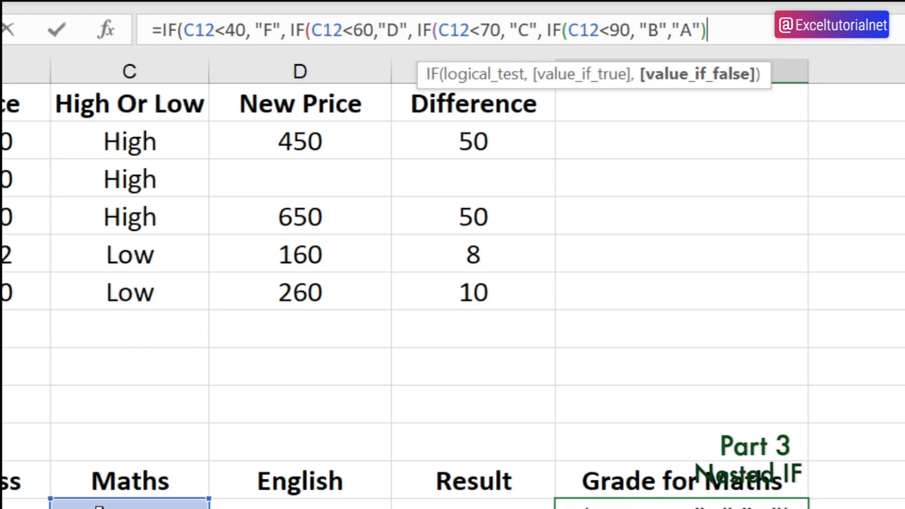
type(")))")
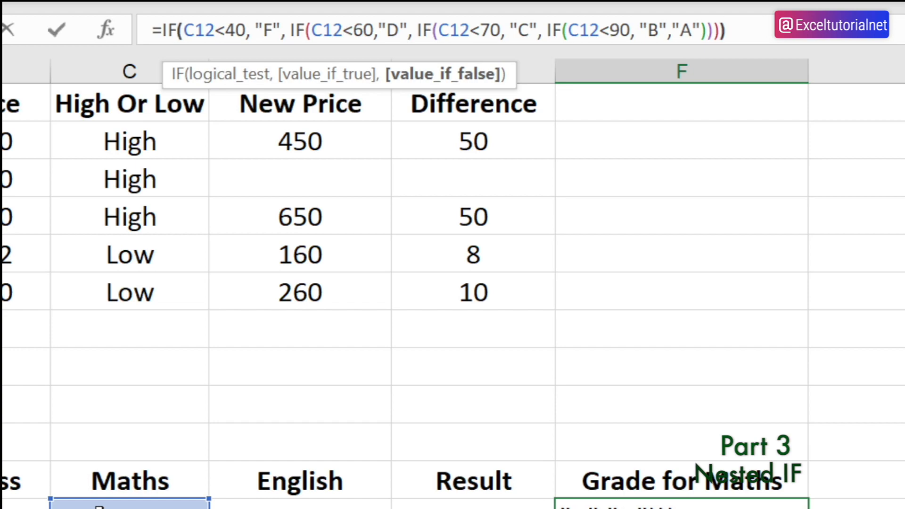
key("Return")
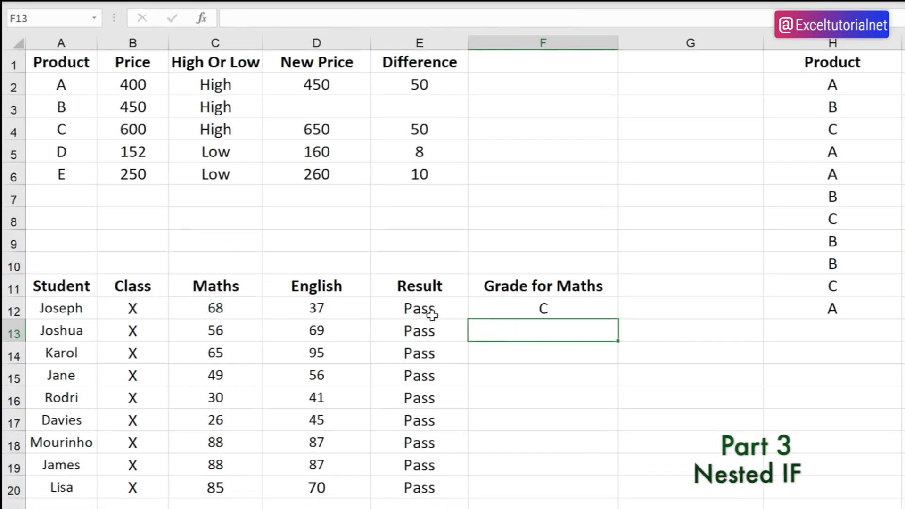
Step: Fill the Grade for Maths formula from F12 down to F20 and inspect the copied formula in F18
left_click(531, 307)
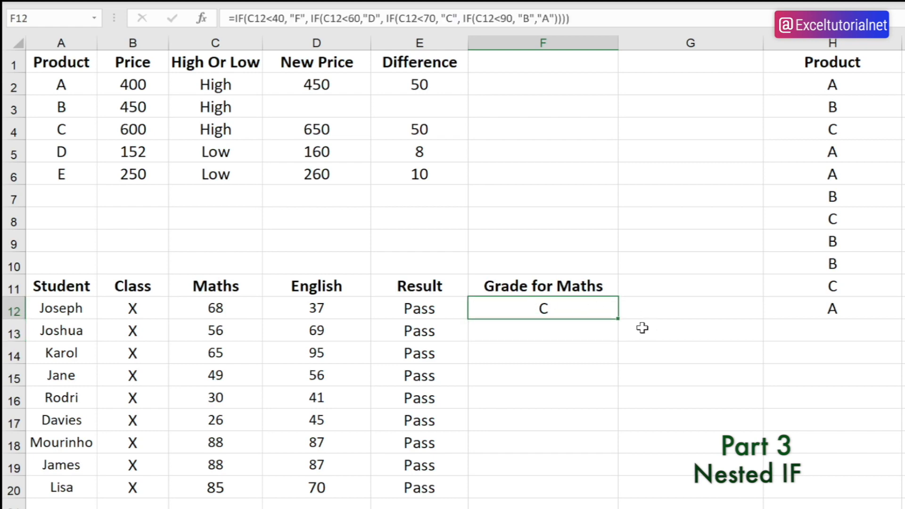
double_click(617, 319)
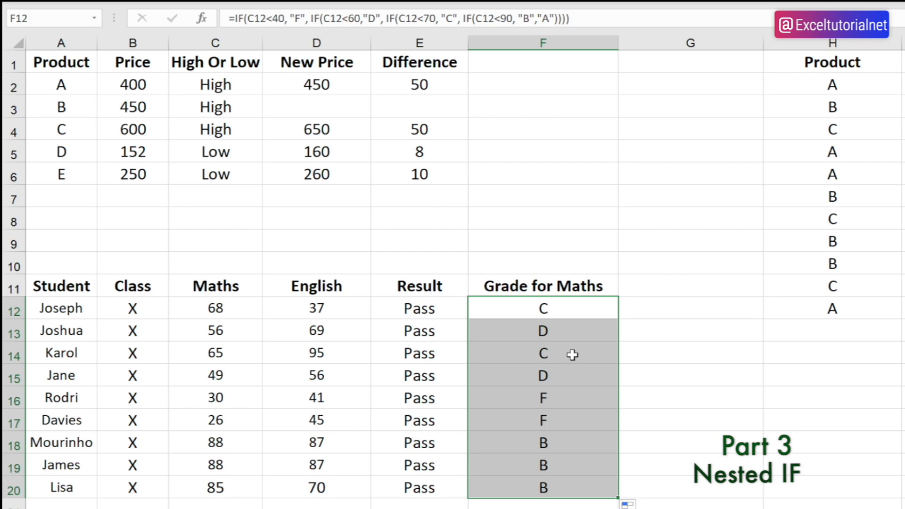
left_click(563, 439)
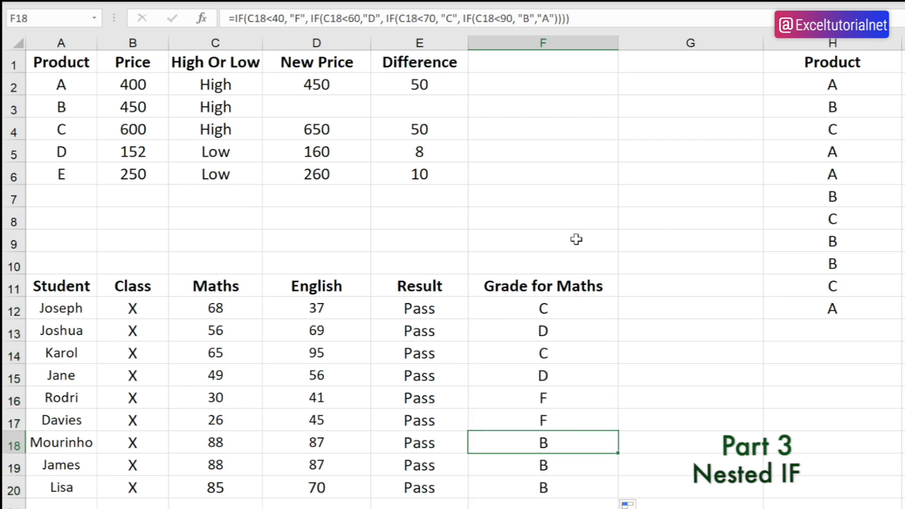
Step: Review the Grade for Maths results, then examine the Year, Price1, Price2, New Price and Change columns of the table starting at row 24
left_click_drag(580, 312, 591, 478)
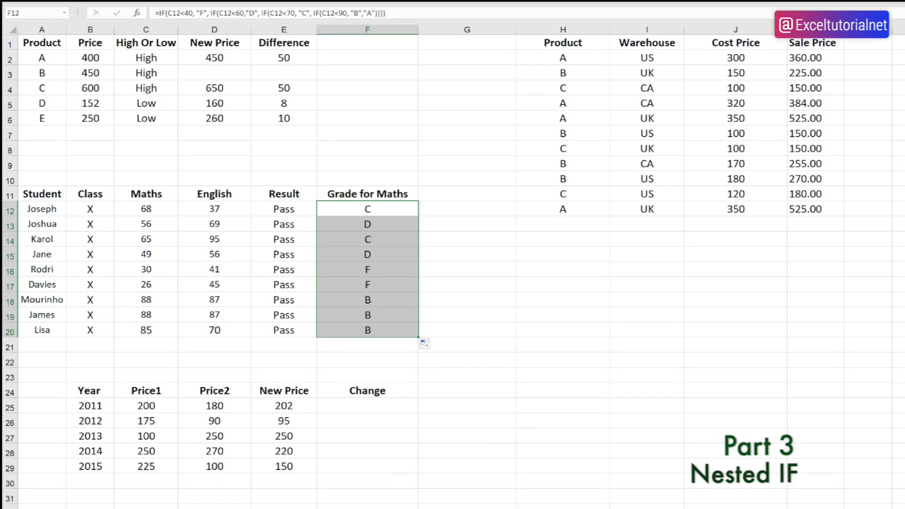
key("Down")
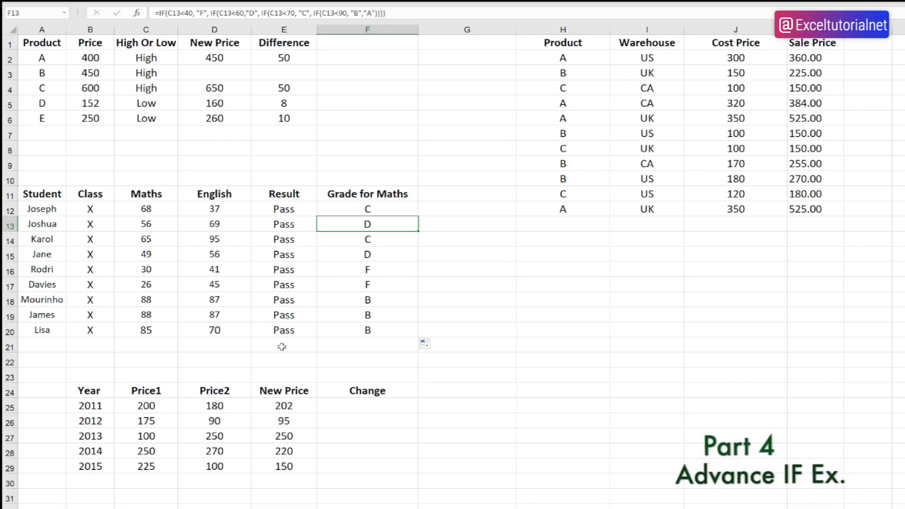
left_click(348, 411)
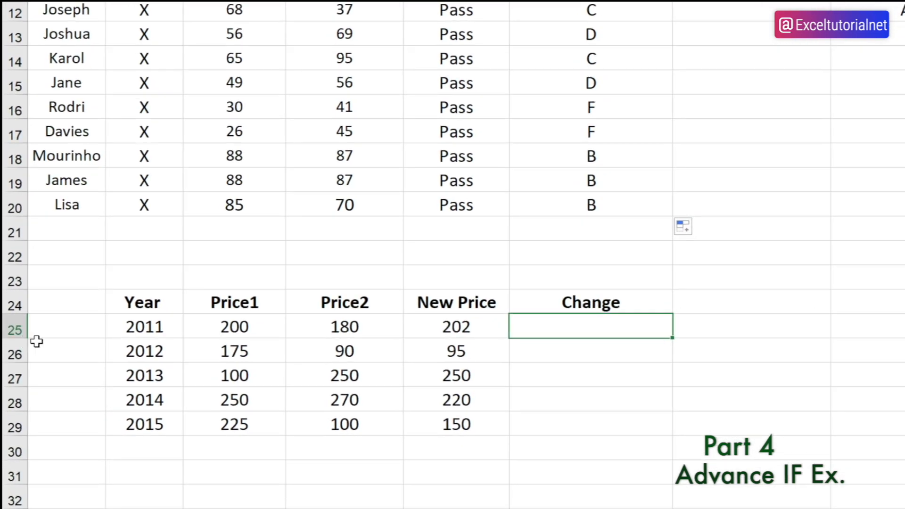
left_click_drag(139, 322, 151, 426)
left_click_drag(254, 326, 264, 427)
left_click_drag(344, 319, 355, 424)
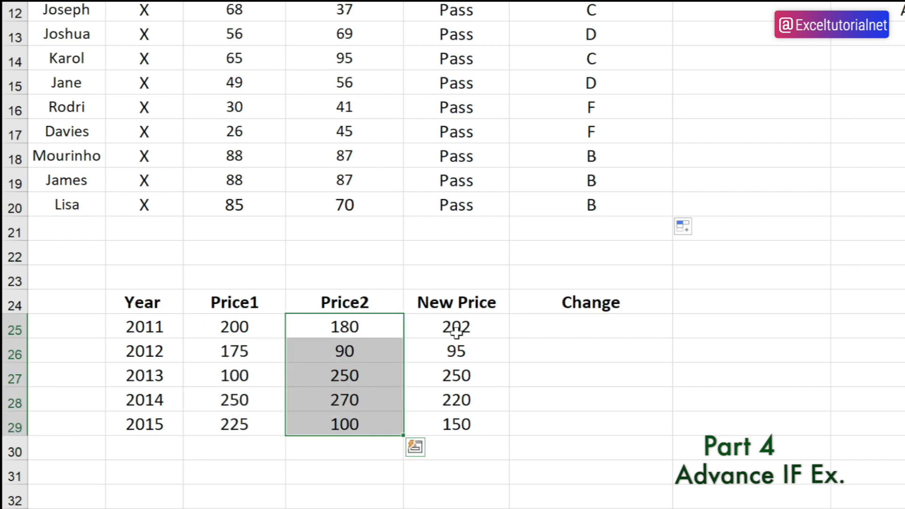
left_click_drag(457, 327, 465, 424)
left_click(591, 302)
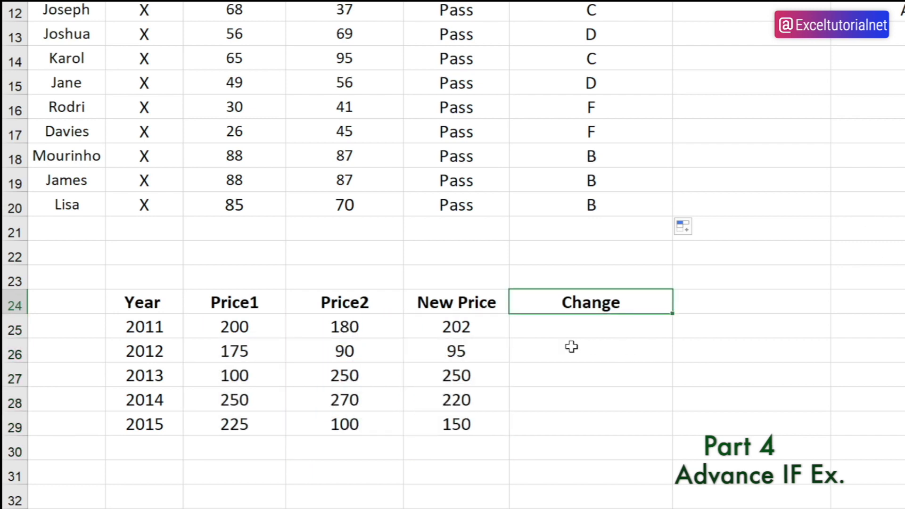
Step: Examine the inputs for the Change calculation: the New Price in E25, the Price1 range C25:C29 and the Price2 range D25:D29
left_click(563, 330)
key("Left")
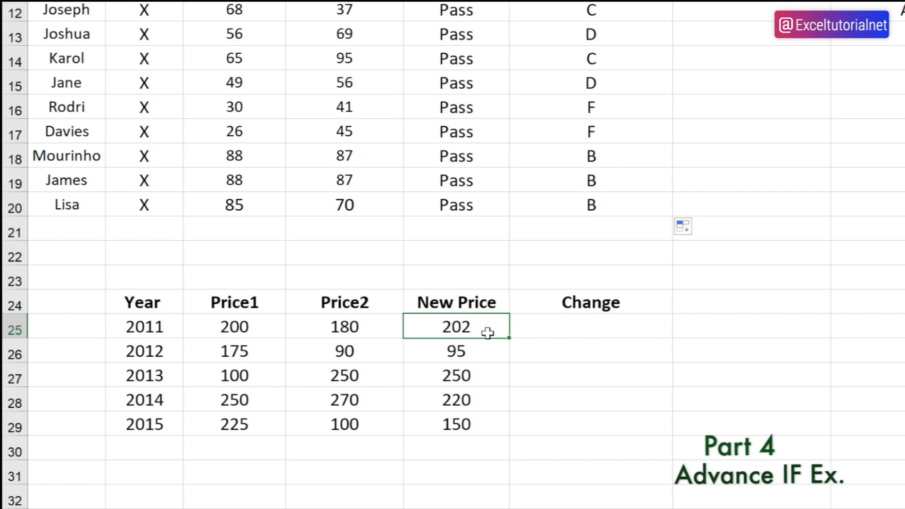
left_click(539, 330)
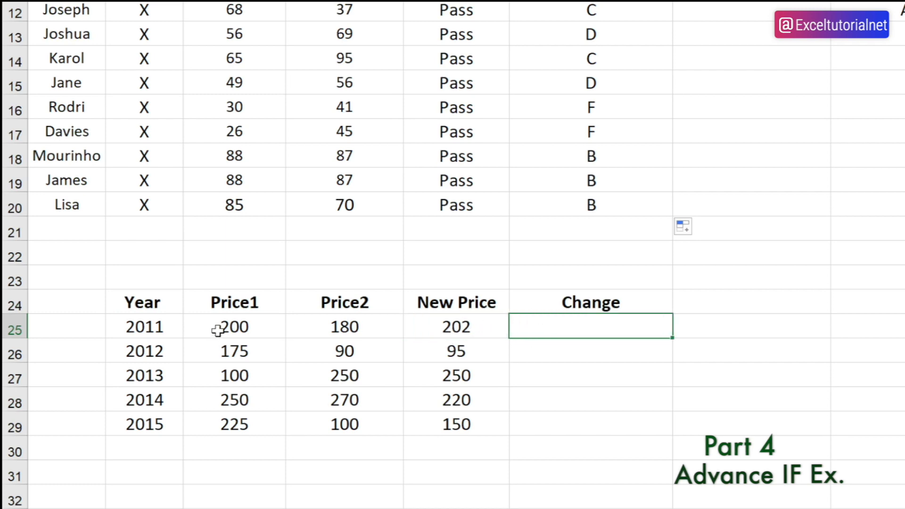
left_click(247, 323)
left_click_drag(248, 323, 238, 420)
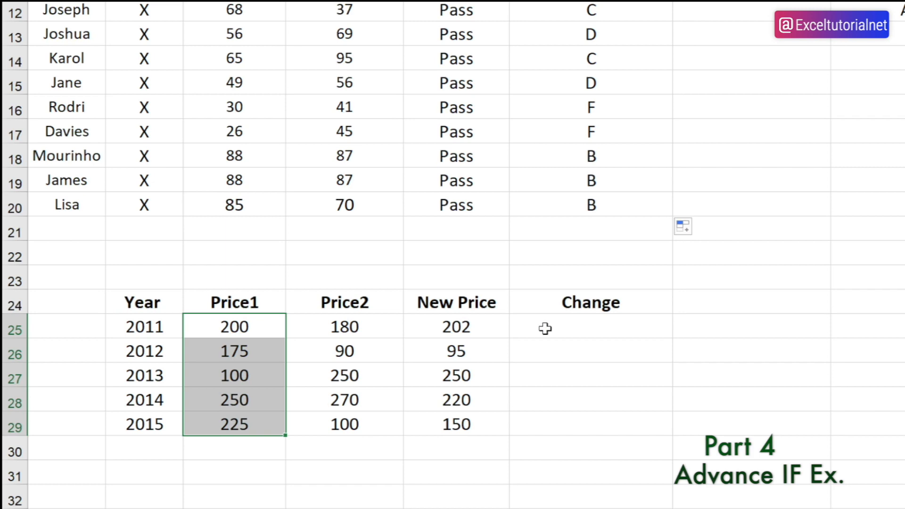
left_click(529, 332)
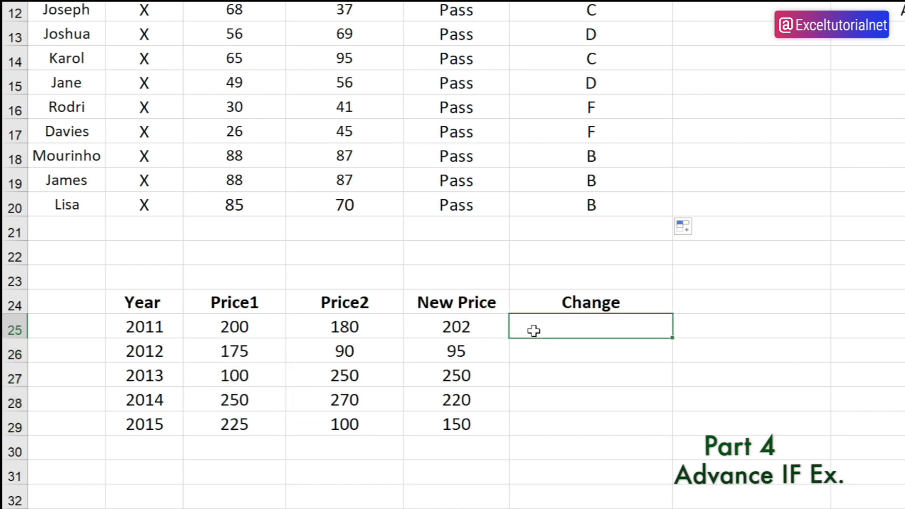
left_click(468, 320)
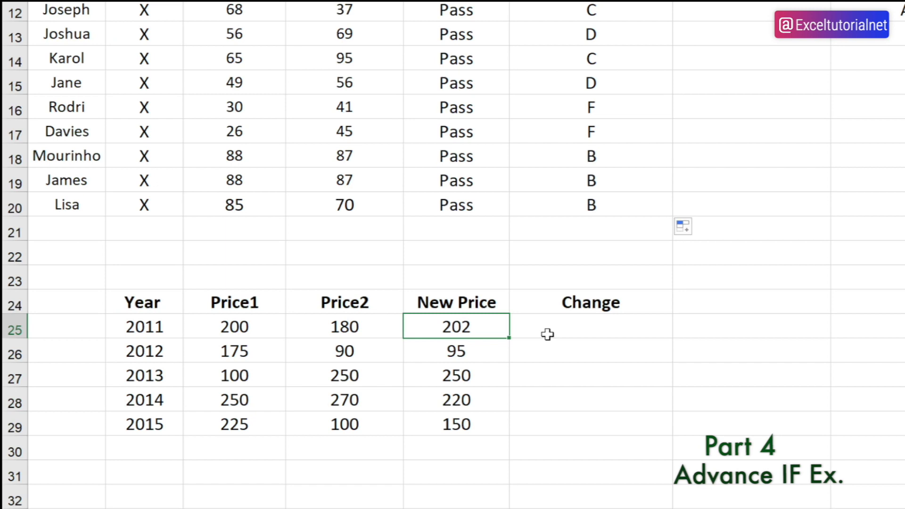
left_click_drag(257, 329, 257, 417)
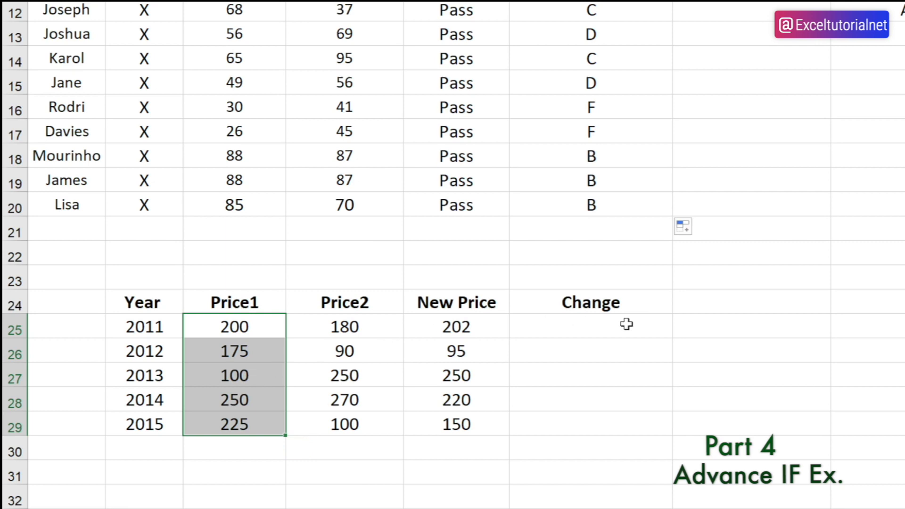
left_click_drag(366, 325, 363, 422)
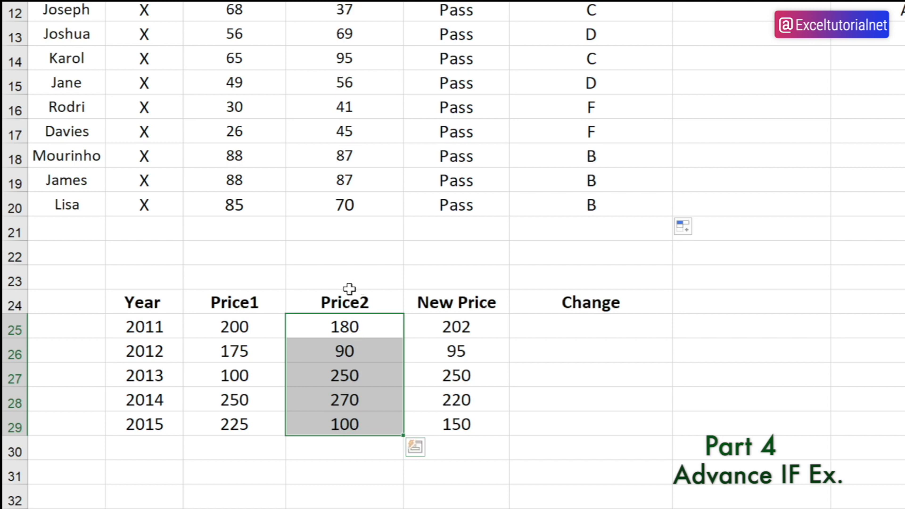
Step: Start an IF formula in F25 under Change with an AND test whose first condition is E25>200
left_click(560, 325)
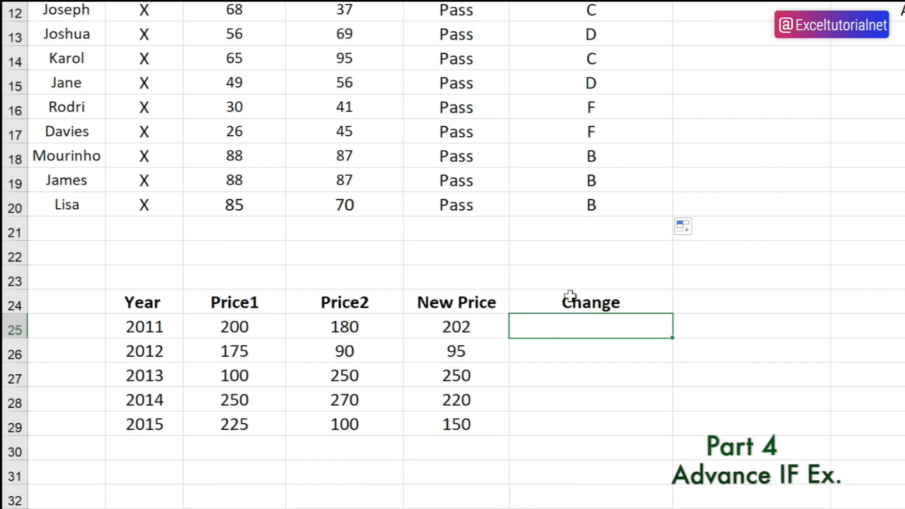
left_click_drag(592, 325, 573, 331)
double_click(572, 331)
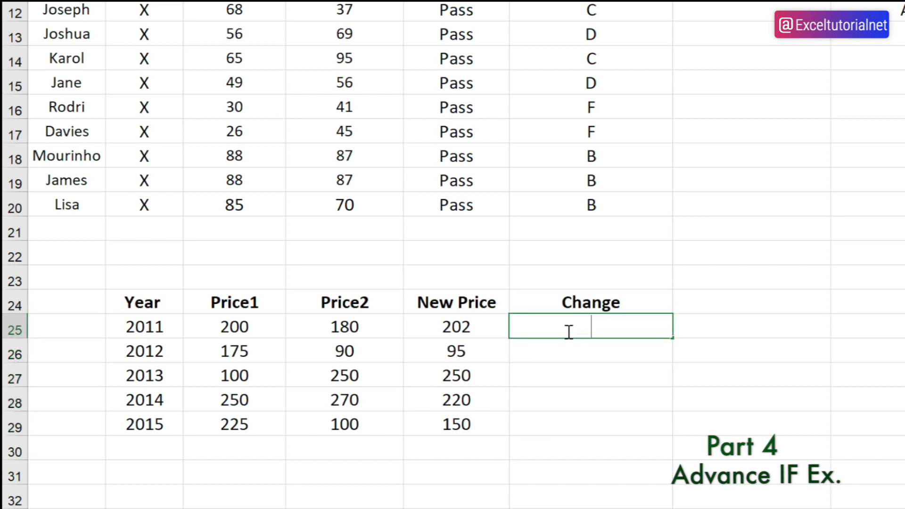
type("=IF")
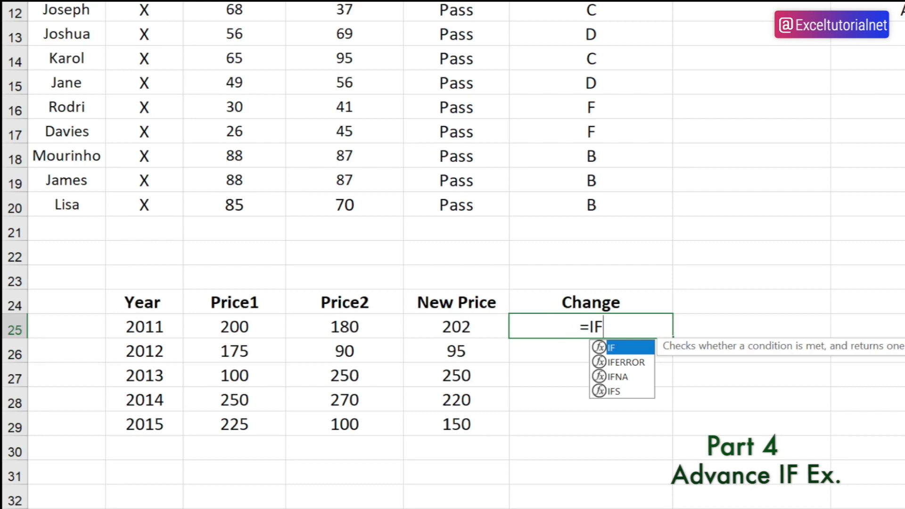
key("Escape")
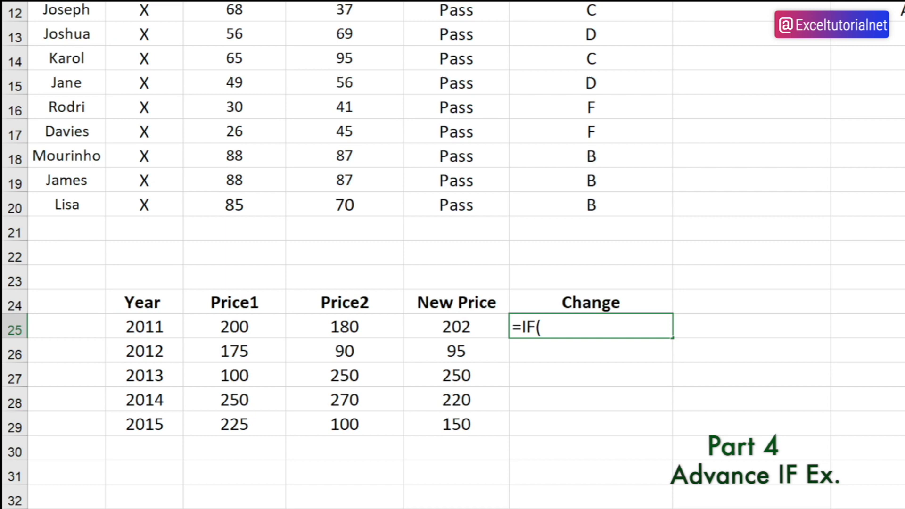
type("AND")
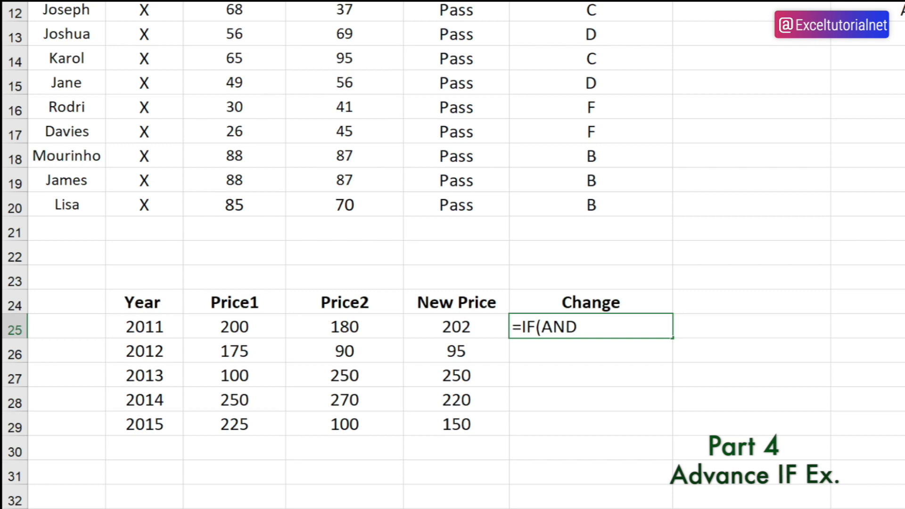
type("(")
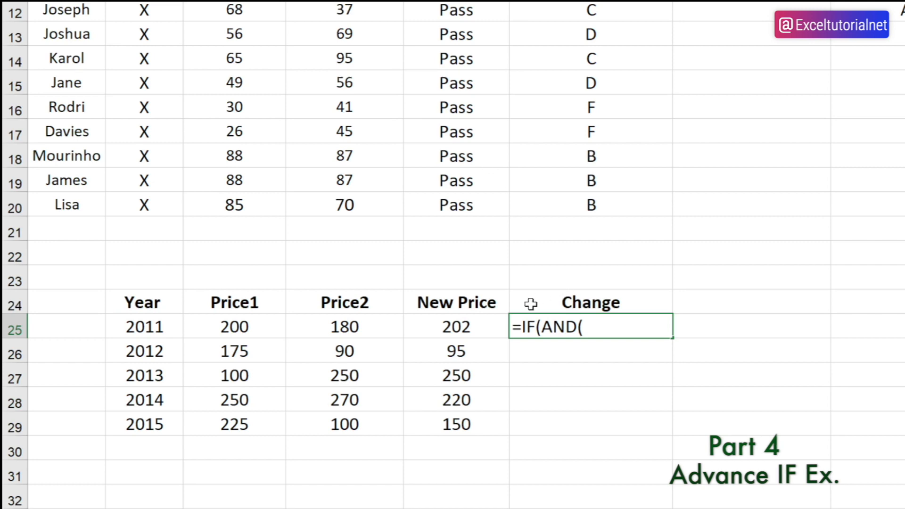
left_click(460, 326)
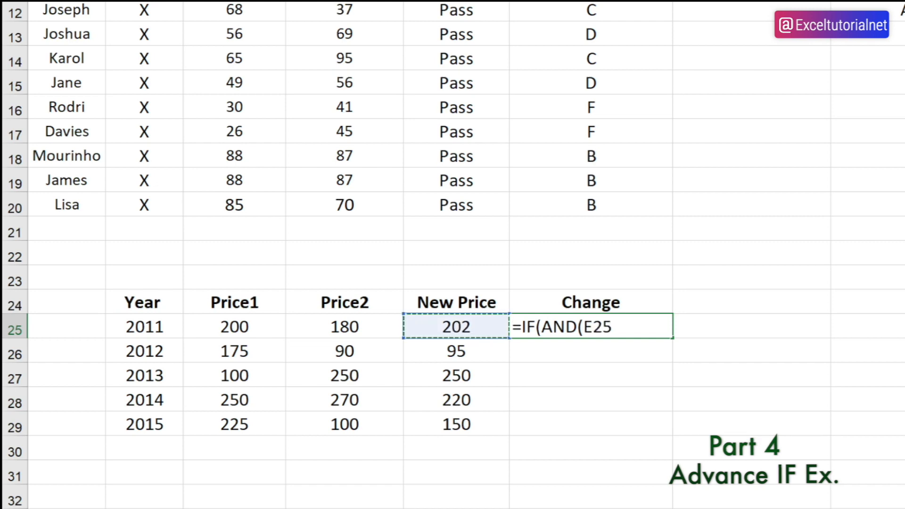
type(">")
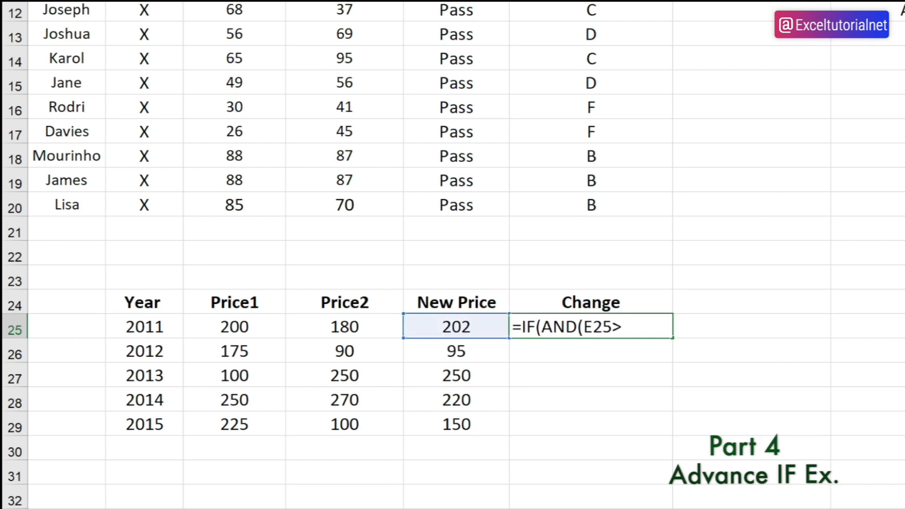
type("200")
type(",")
Step: Add AVERAGE(C25:C29)>100 as the second AND condition of the F25 formula and close the AND test
type("AVERAGE(")
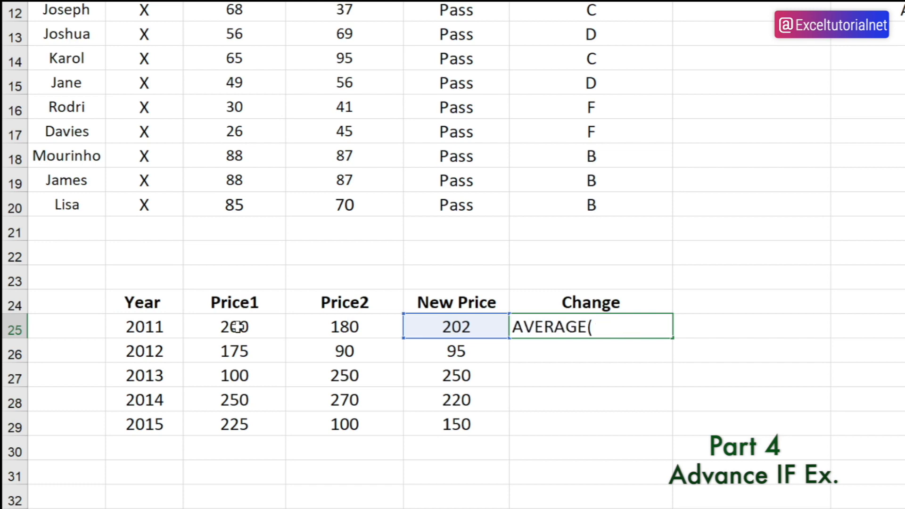
left_click_drag(234, 327, 241, 424)
type(")")
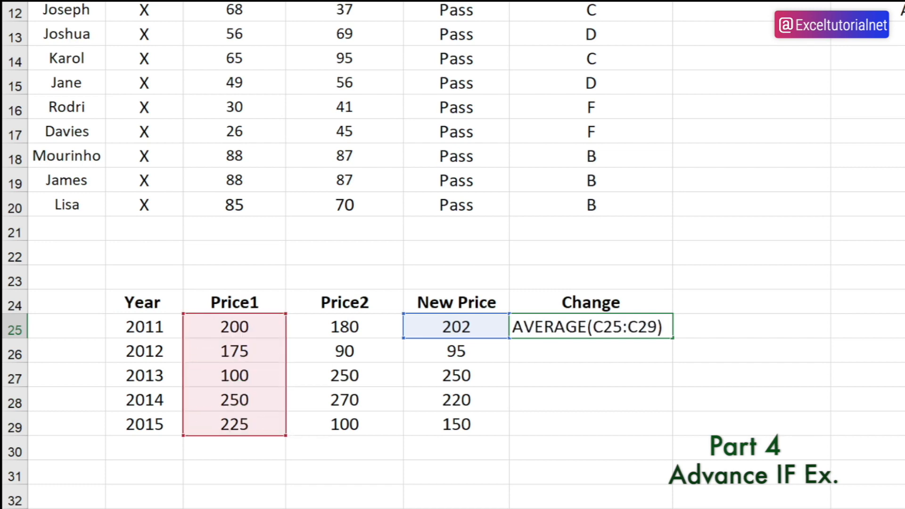
type(">")
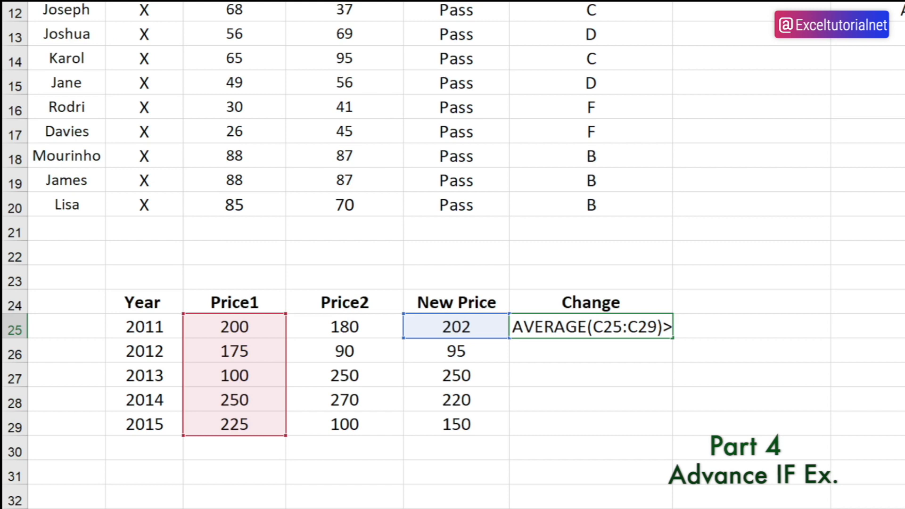
type("100")
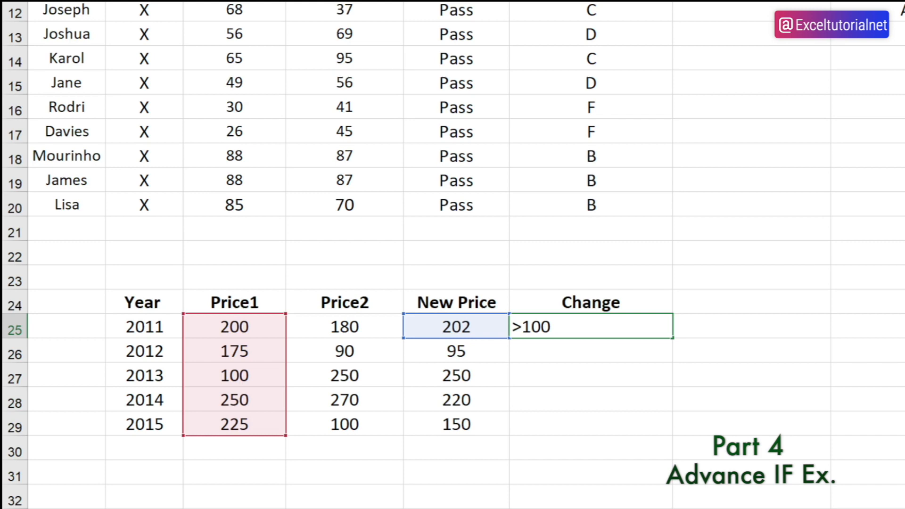
type(")")
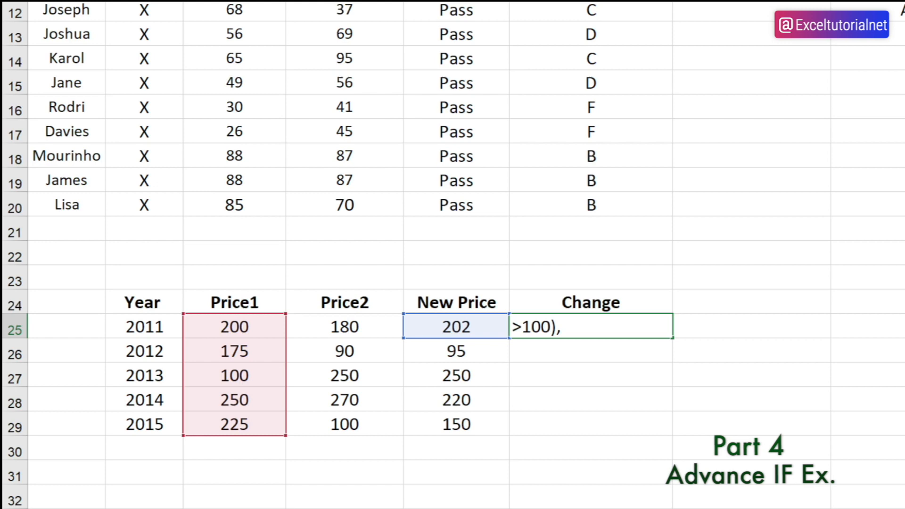
Step: Use SUM(D25:D29) as the true value and 0 as the false value of the F25 formula, and close the IF
type(",SUM(")
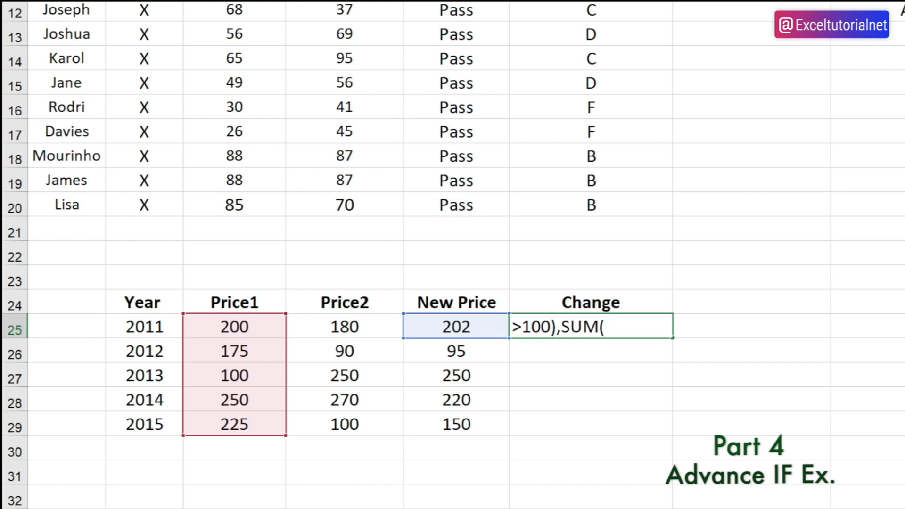
left_click_drag(357, 323, 356, 424)
type("),")
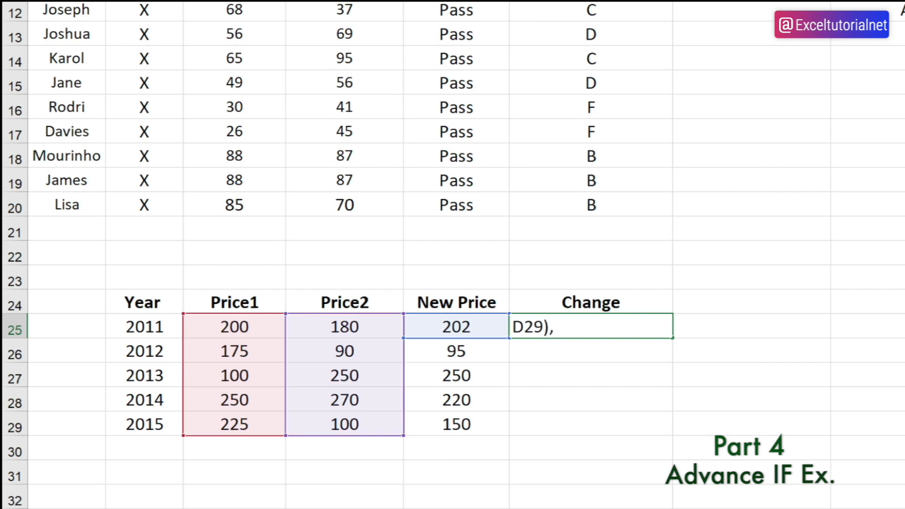
type("0)")
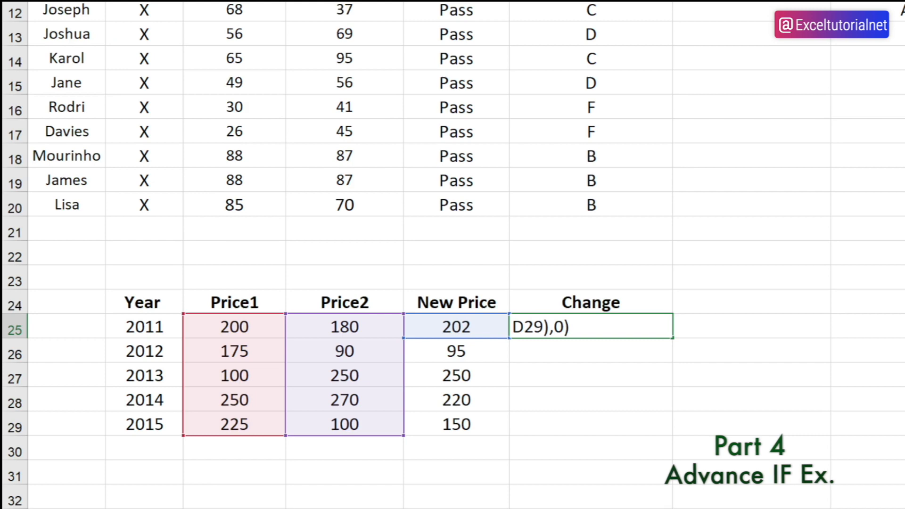
Step: Make the ranges C25:C29 and D25:D29 in the F25 formula absolute and enter the formula
key("F4")
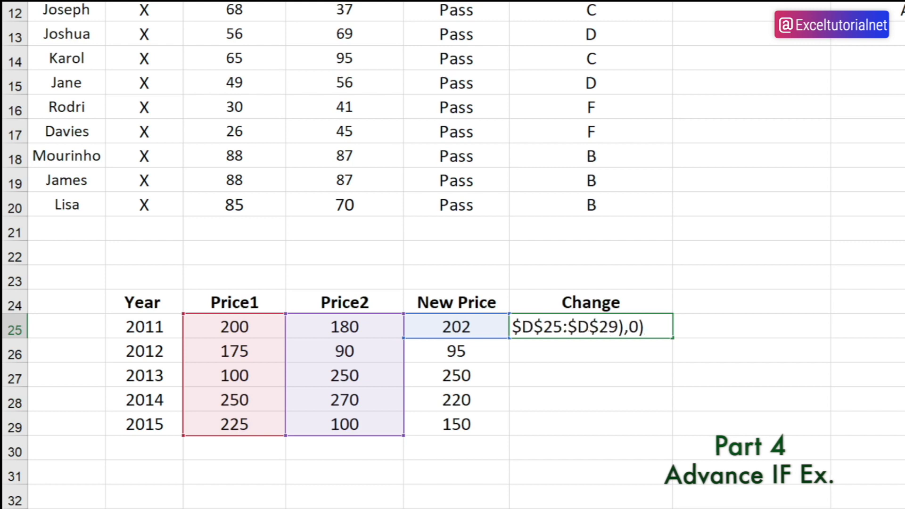
left_click(646, 327)
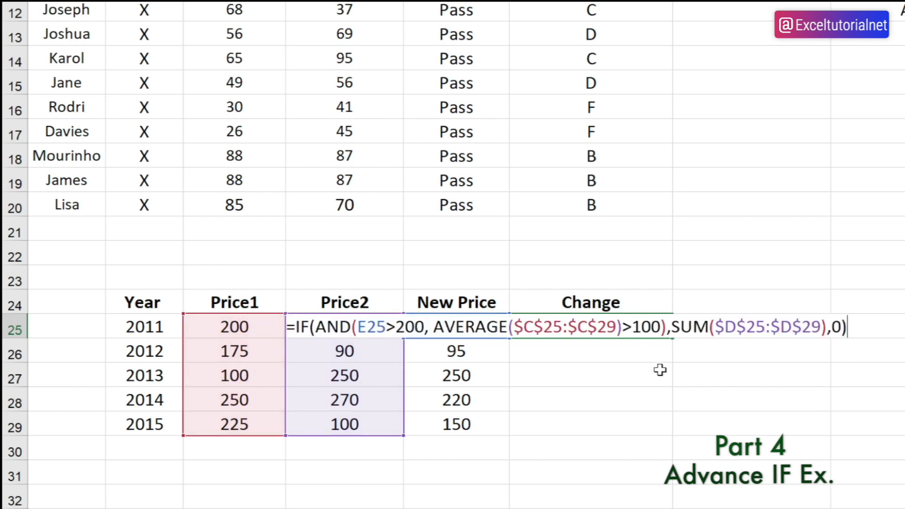
key("Return")
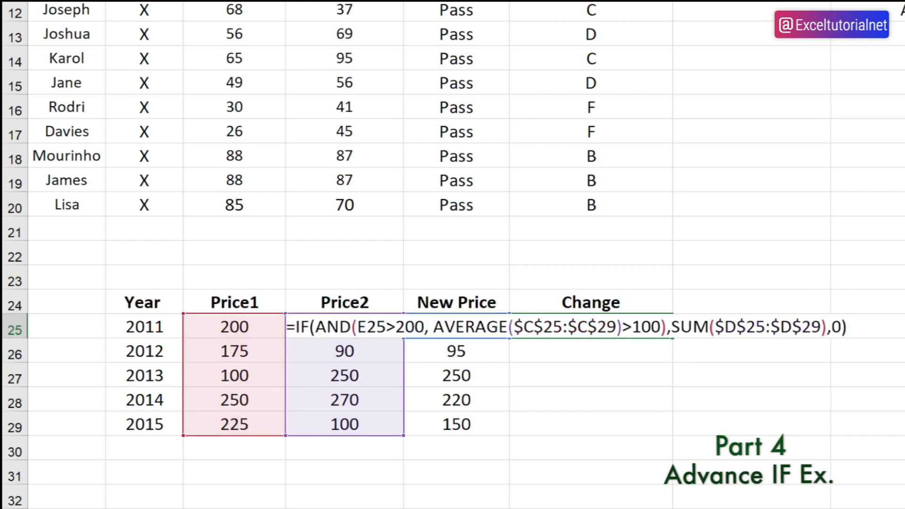
key("Return")
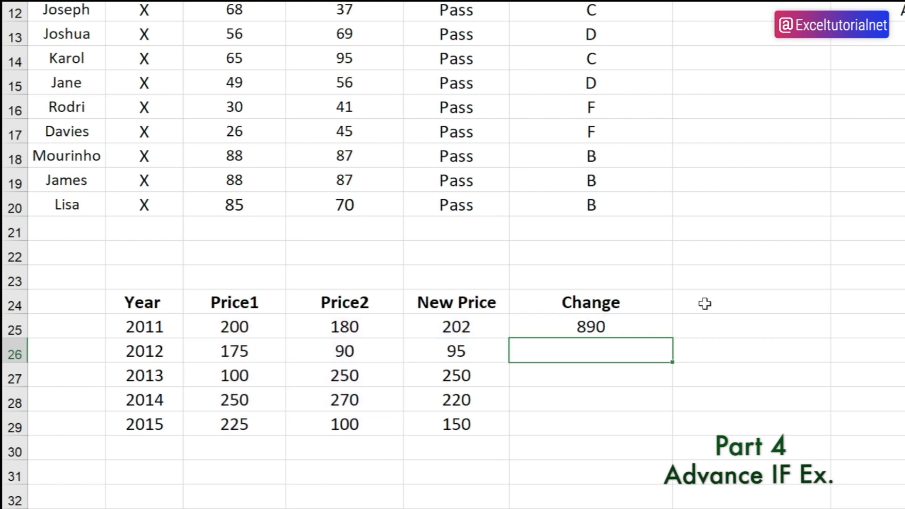
Step: Fill the Change formula from F25 down to F29 and check the result in F26 against the New Price in E26
left_click(630, 317)
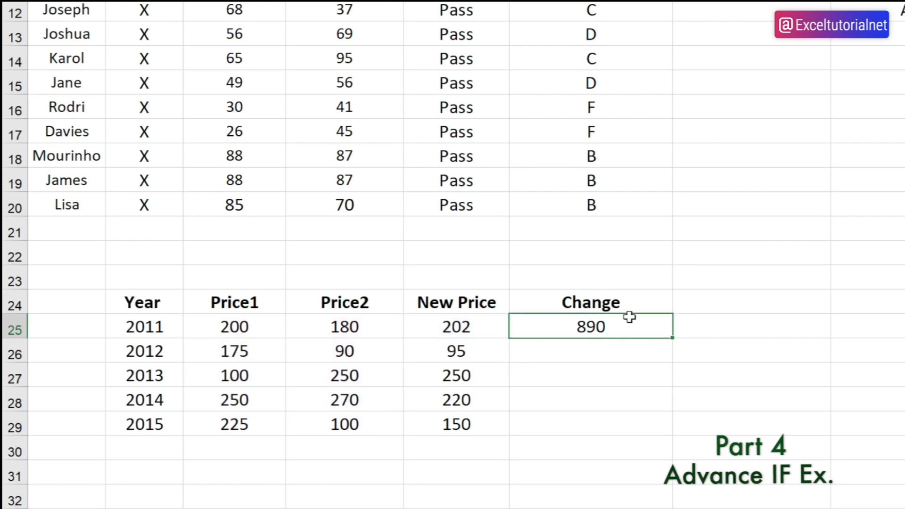
double_click(673, 338)
left_click(604, 364)
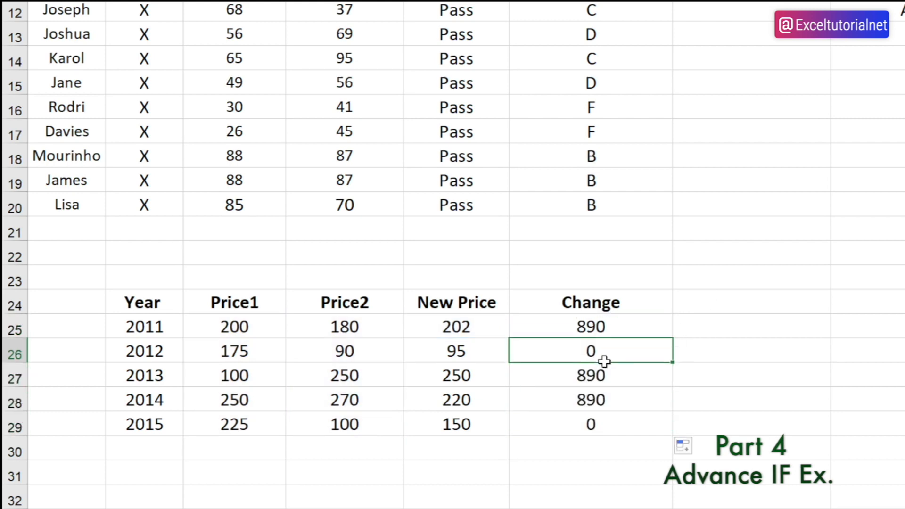
left_click(461, 351)
left_click(596, 352)
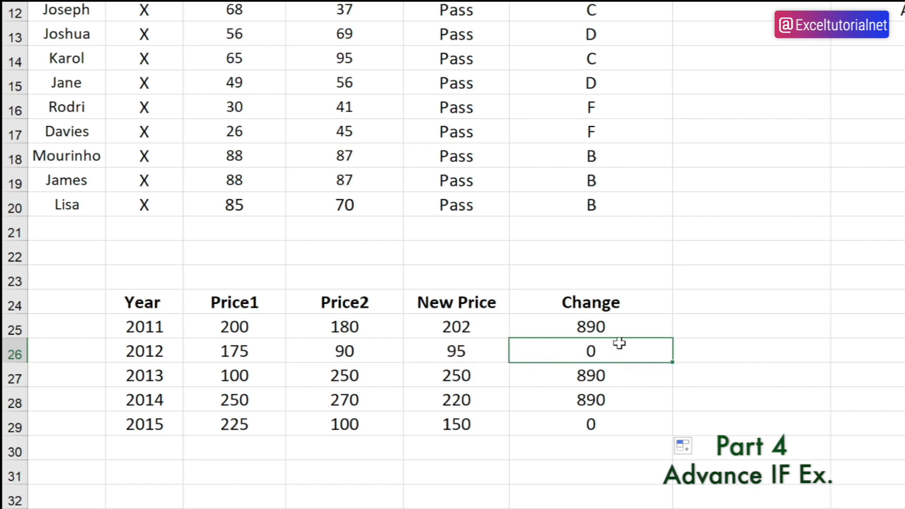
Step: Open Evaluate Formula for the Change formula in F25 and move the dialog clear of the Grade for Maths column
left_click(615, 325)
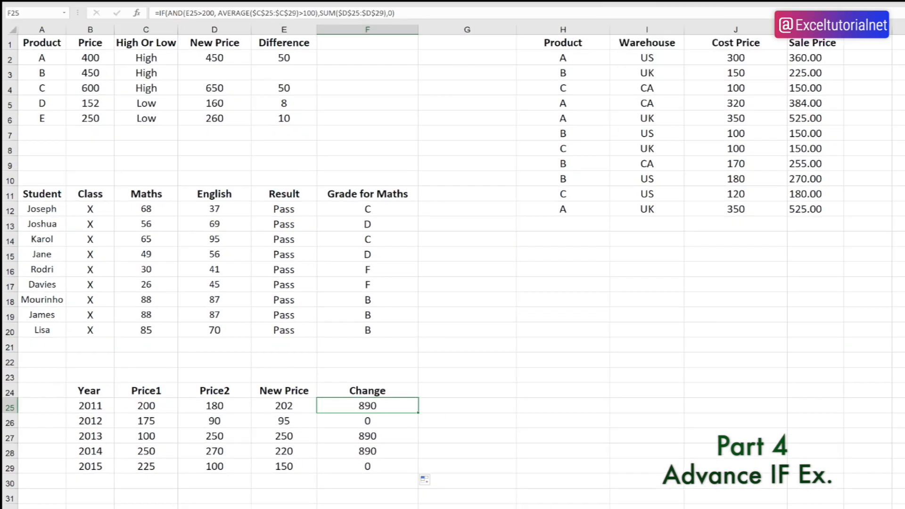
left_click_drag(322, 46, 429, 135)
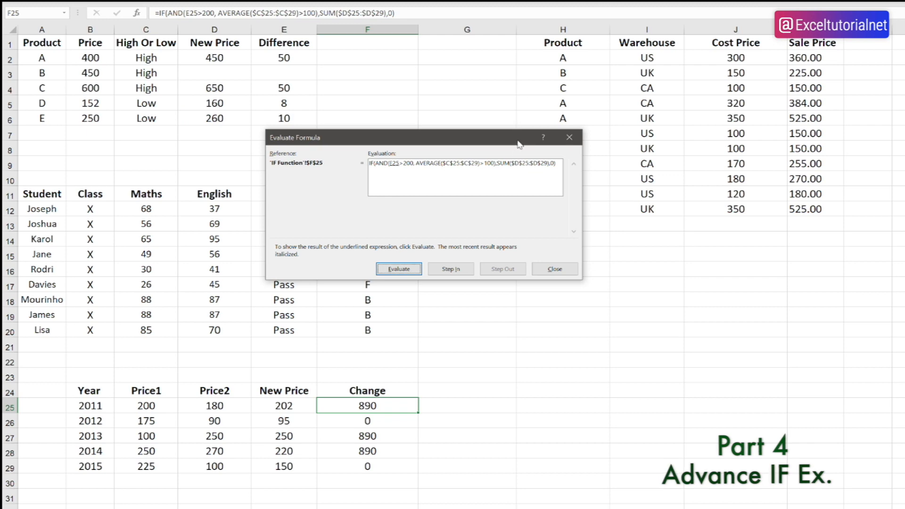
left_click_drag(474, 145, 572, 155)
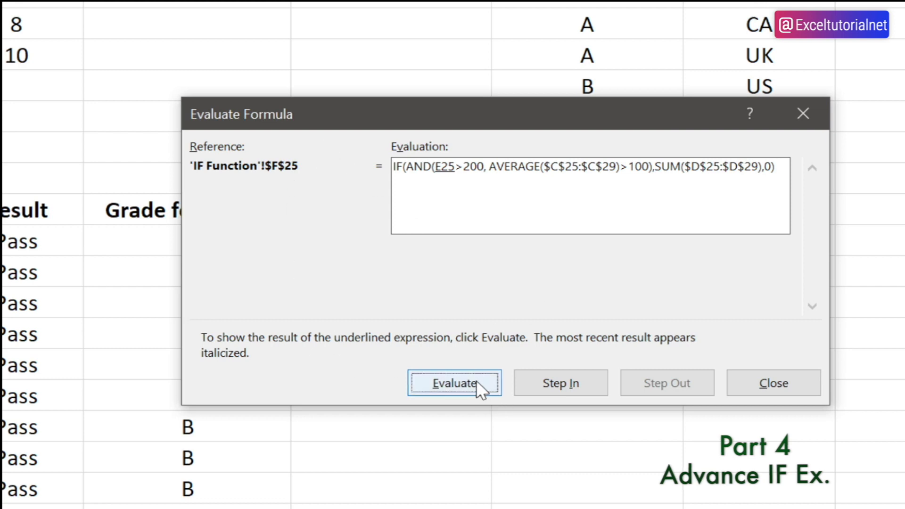
Step: Evaluate the F25 formula step by step through both AND conditions, E25>200 and AVERAGE($C$25:$C$29)>100
left_click(475, 383)
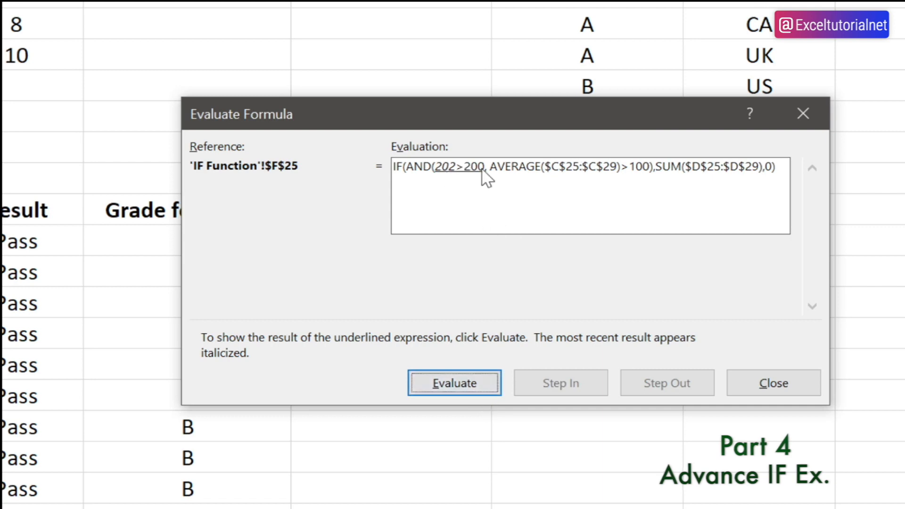
left_click(464, 383)
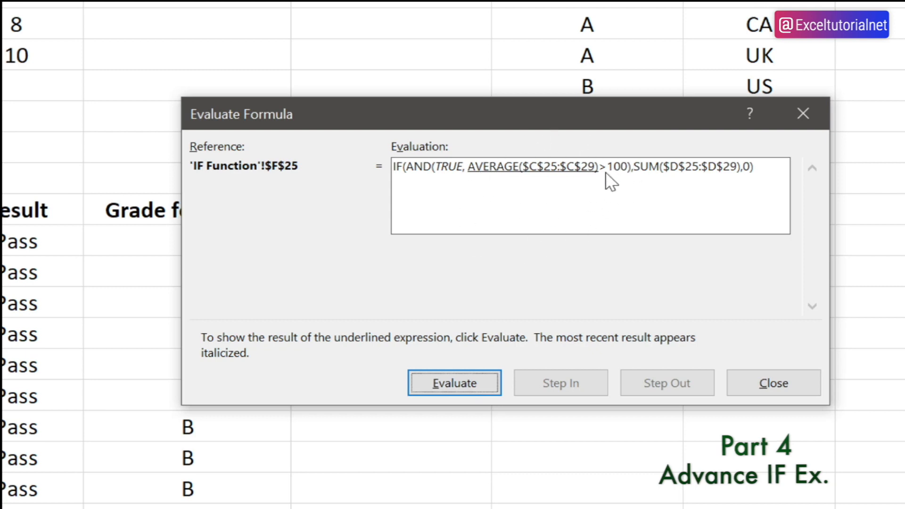
left_click(467, 388)
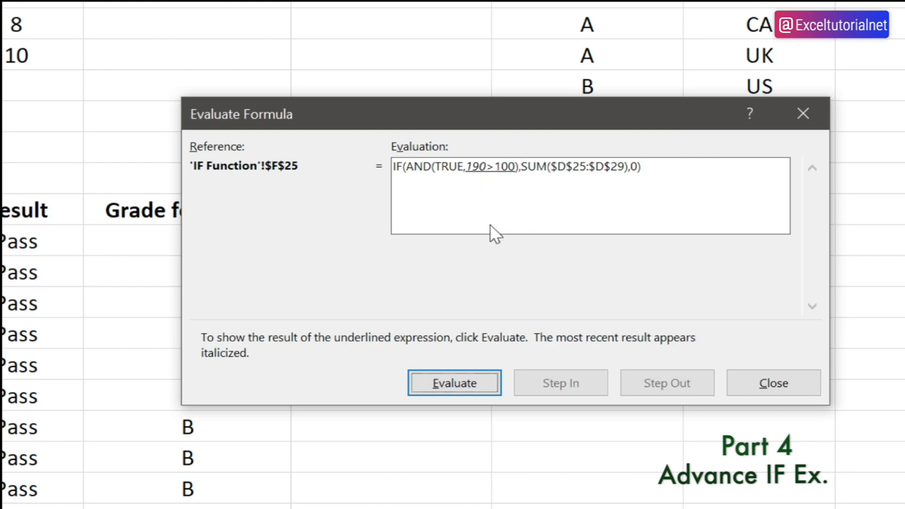
left_click(472, 388)
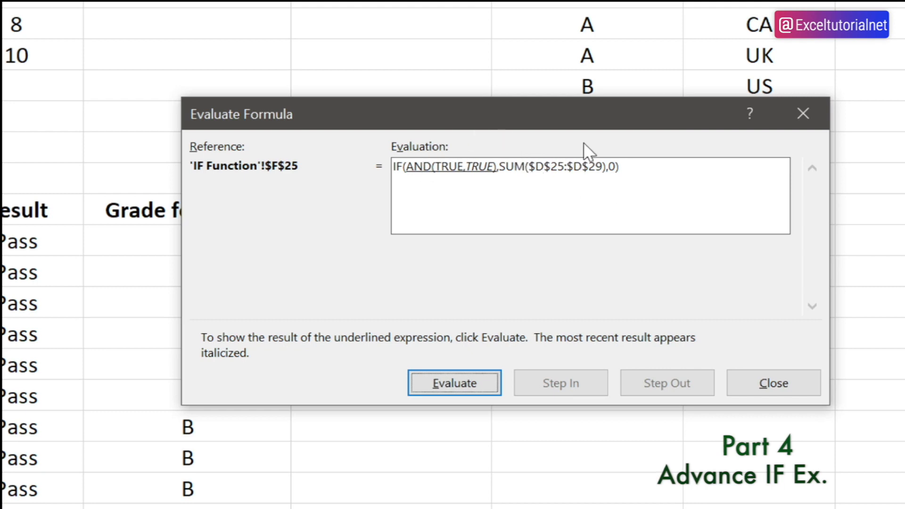
Step: Evaluate the AND test, SUM($D$25:$D$29) and the final IF, close the evaluation, and select the Change results F25:F29
left_click(471, 379)
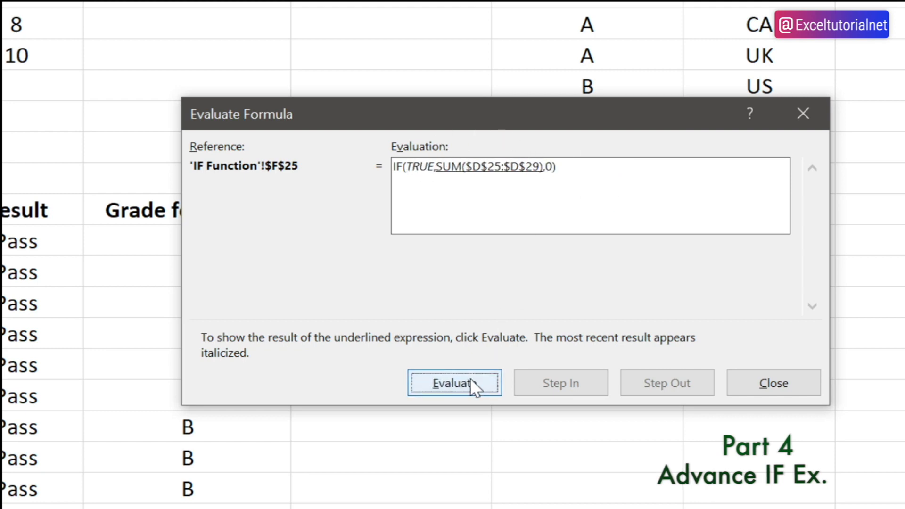
left_click(470, 379)
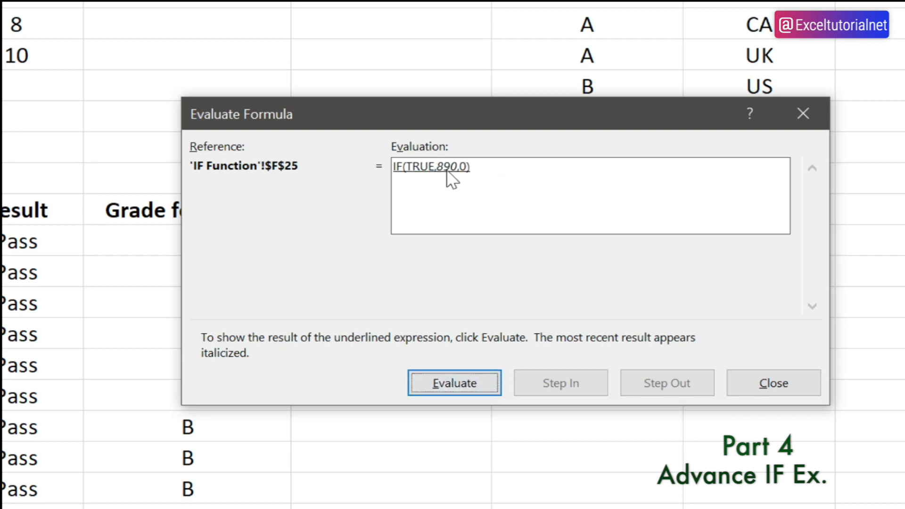
left_click(461, 388)
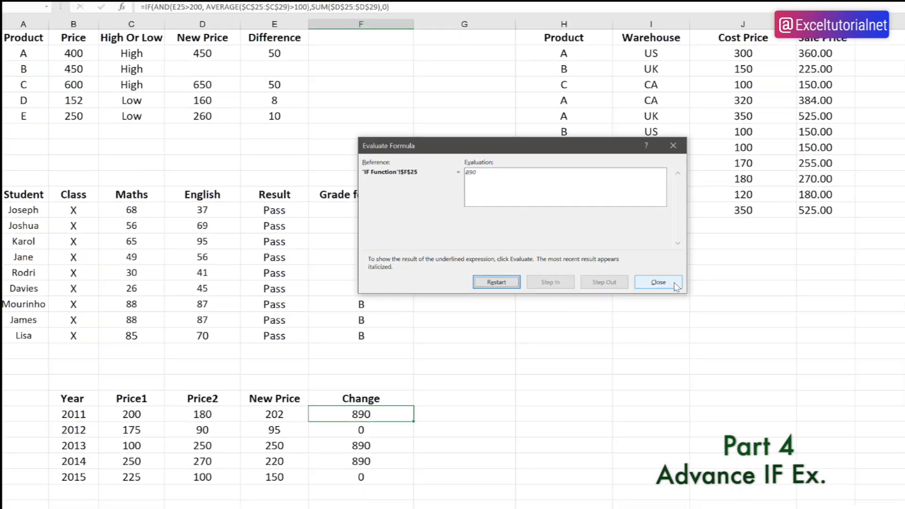
left_click(773, 383)
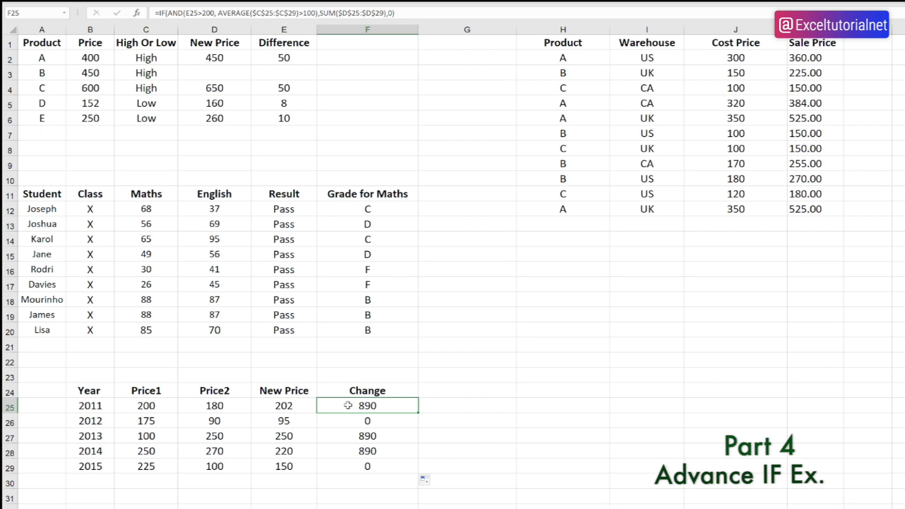
left_click_drag(373, 466, 375, 468)
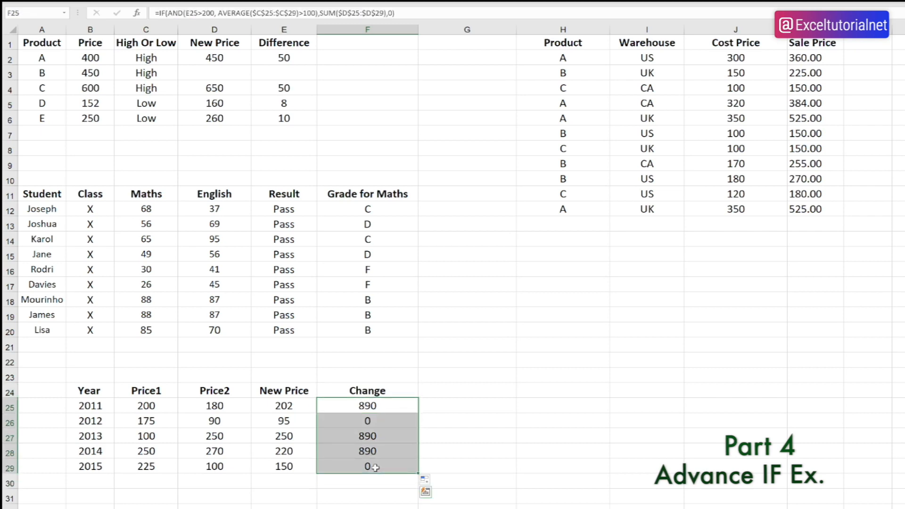